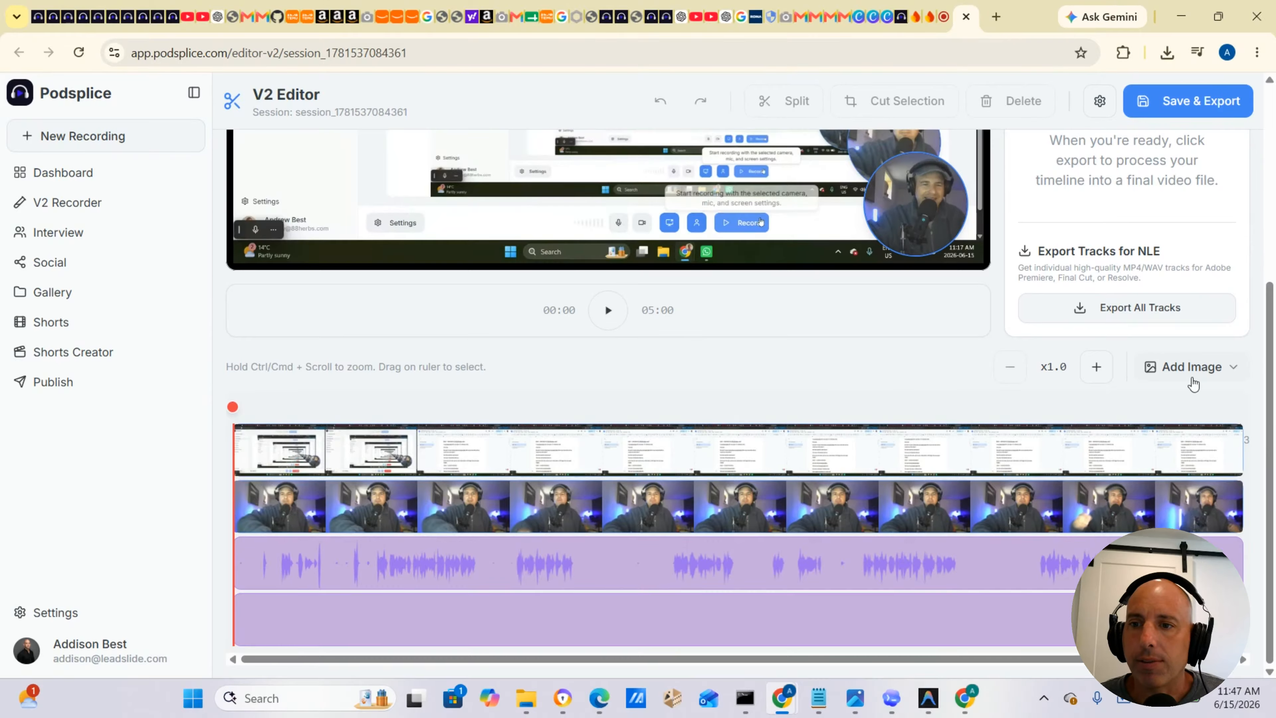
Upload the intro image from the Downloads folder as a slide onto the timeline's image track.
{"action": "left_click", "coordinate": [1192, 380]}
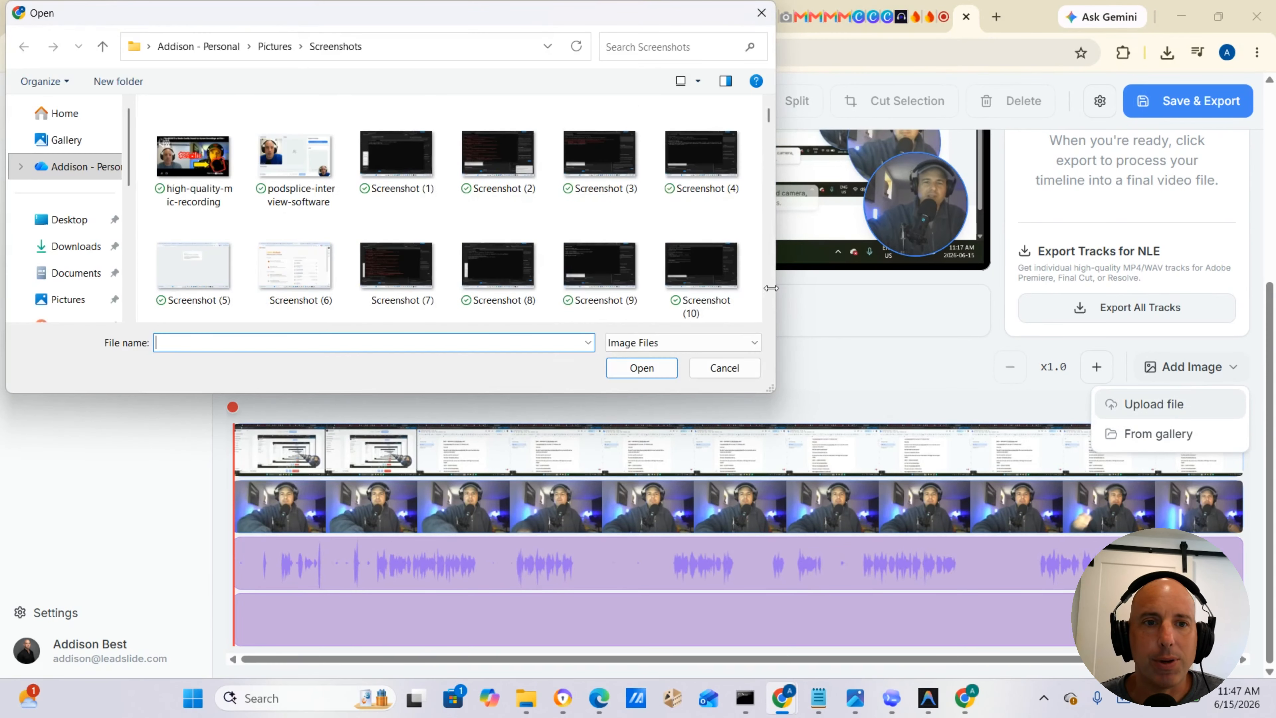
{"action": "left_click", "coordinate": [72, 251]}
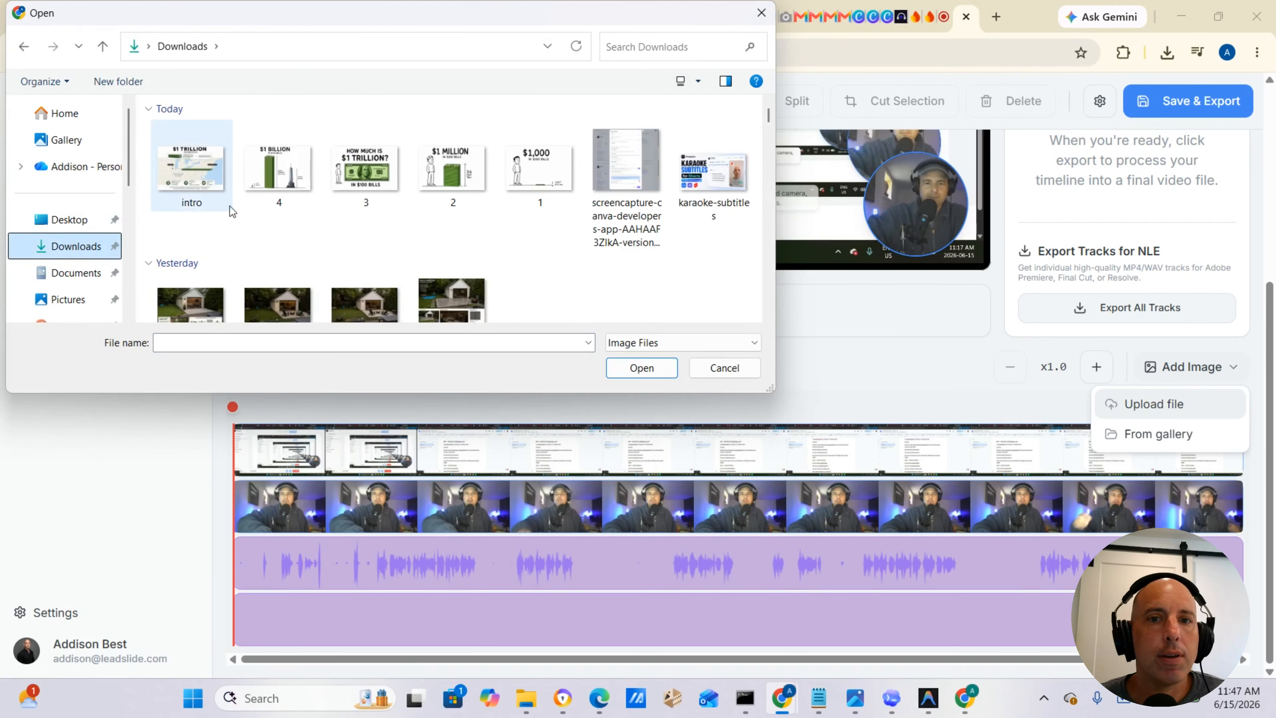
{"action": "left_click", "coordinate": [189, 191]}
{"action": "left_click", "coordinate": [622, 369]}
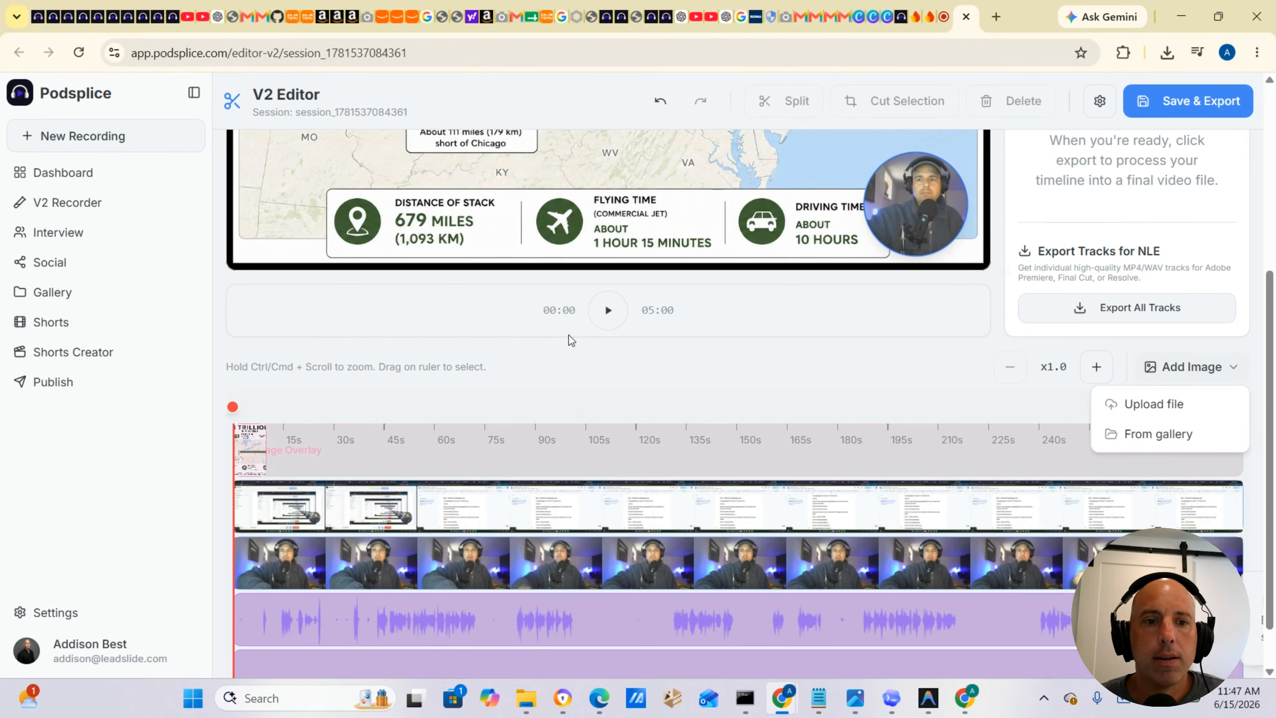
Upload image 1 as a slide and move it to sit right after the intro slide on the timeline.
{"action": "scroll", "coordinate": [568, 345], "scroll_direction": "up", "scroll_amount": 5}
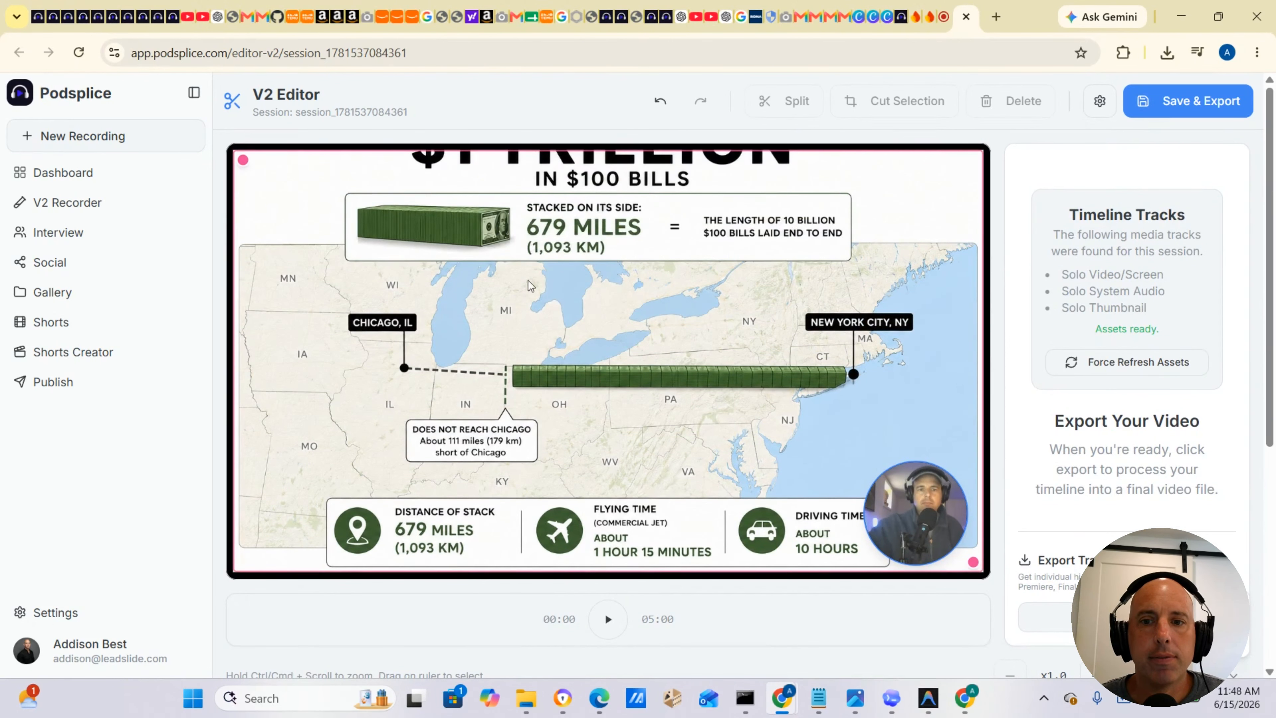
{"action": "scroll", "coordinate": [531, 285], "scroll_direction": "down", "scroll_amount": 4}
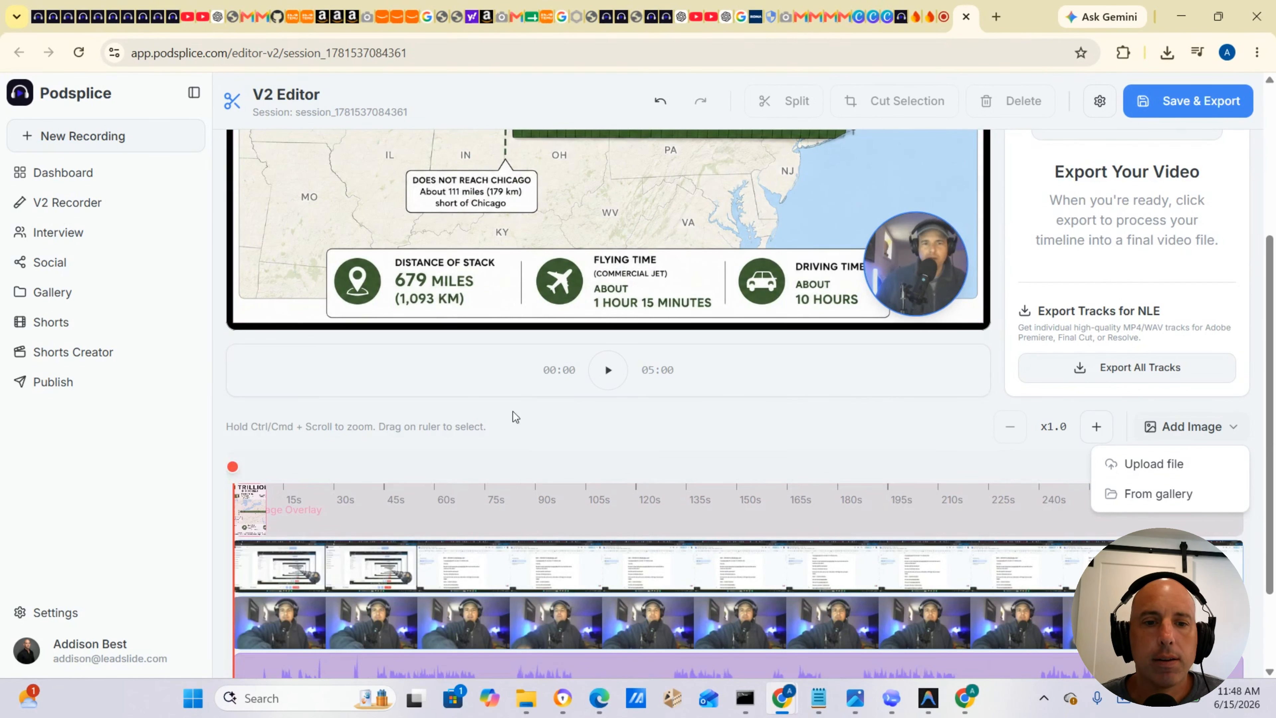
{"action": "left_click", "coordinate": [1152, 463]}
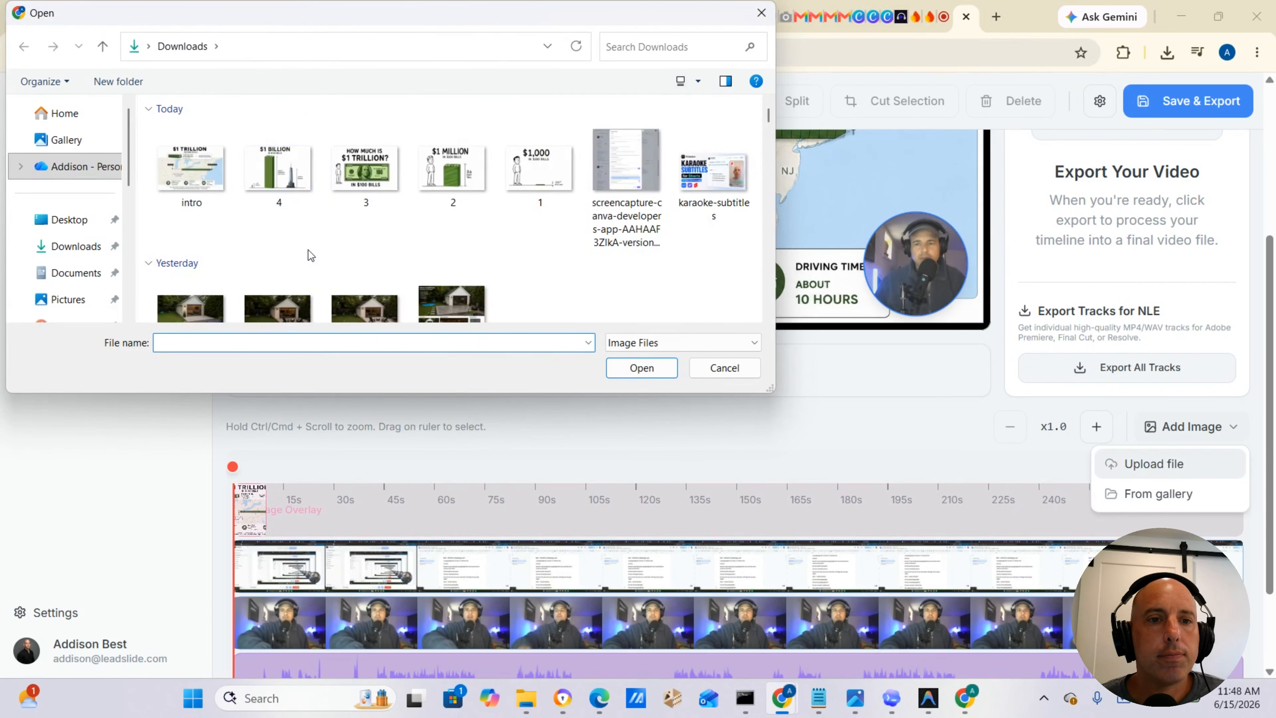
{"action": "left_click", "coordinate": [540, 168]}
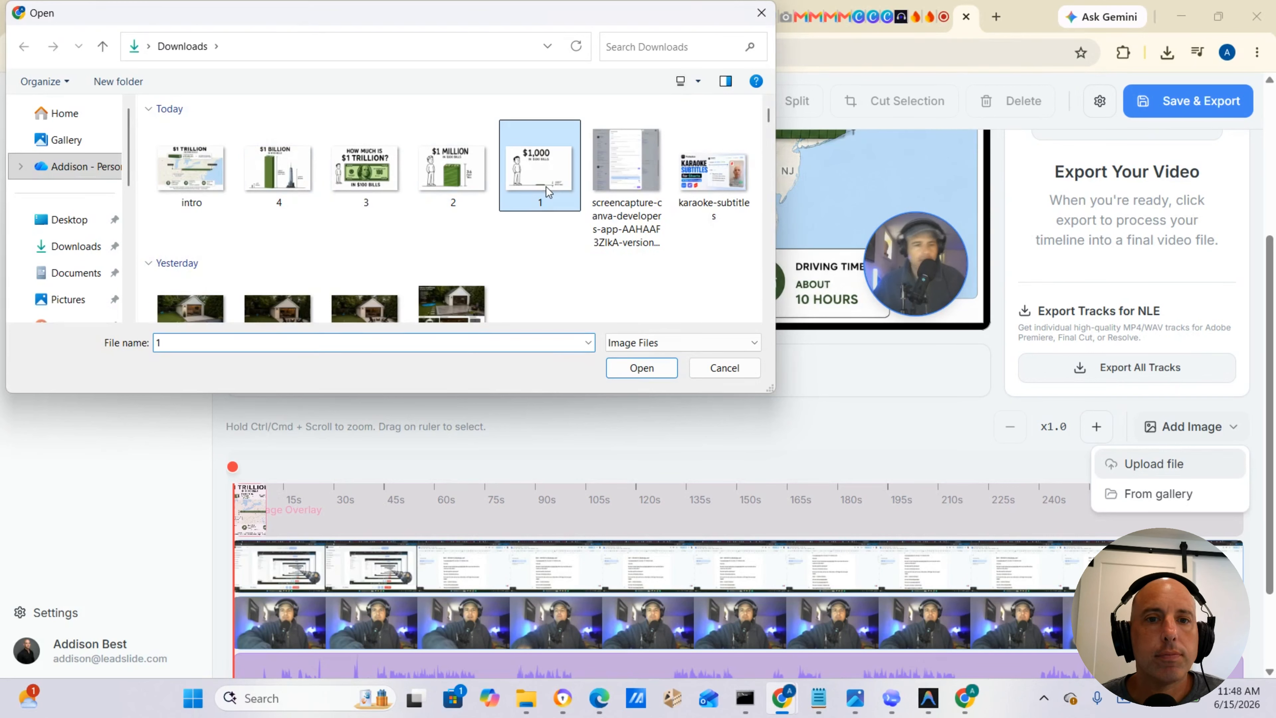
{"action": "left_click", "coordinate": [630, 372]}
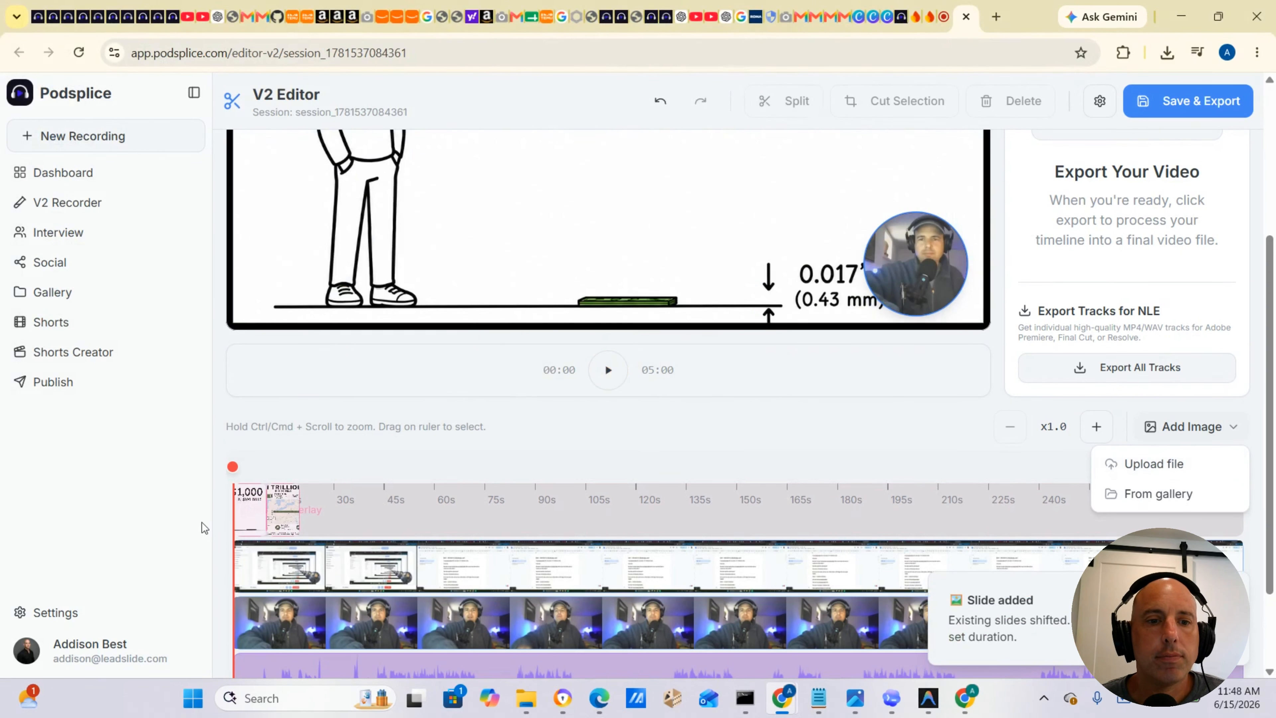
{"action": "left_click_drag", "start_coordinate": [254, 518], "coordinate": [331, 520]}
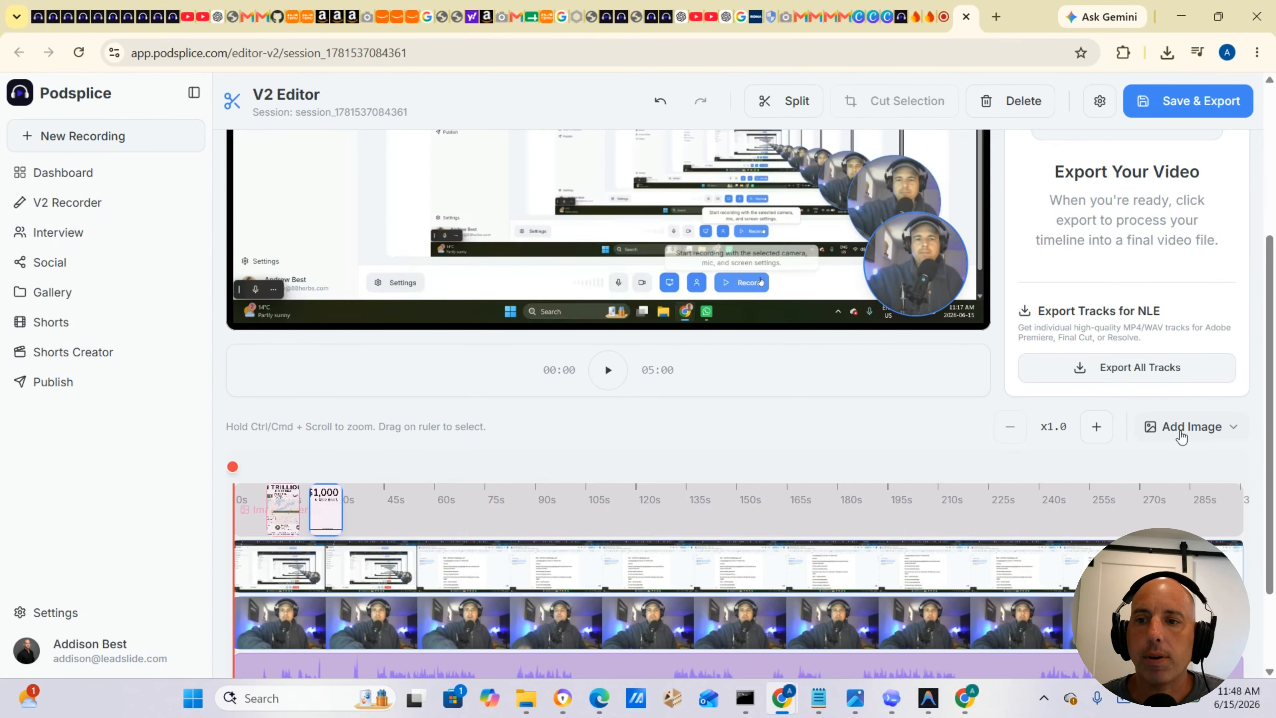
Upload image 2 as a slide and move it to follow the $1,000 slide on the timeline.
{"action": "left_click", "coordinate": [1181, 436]}
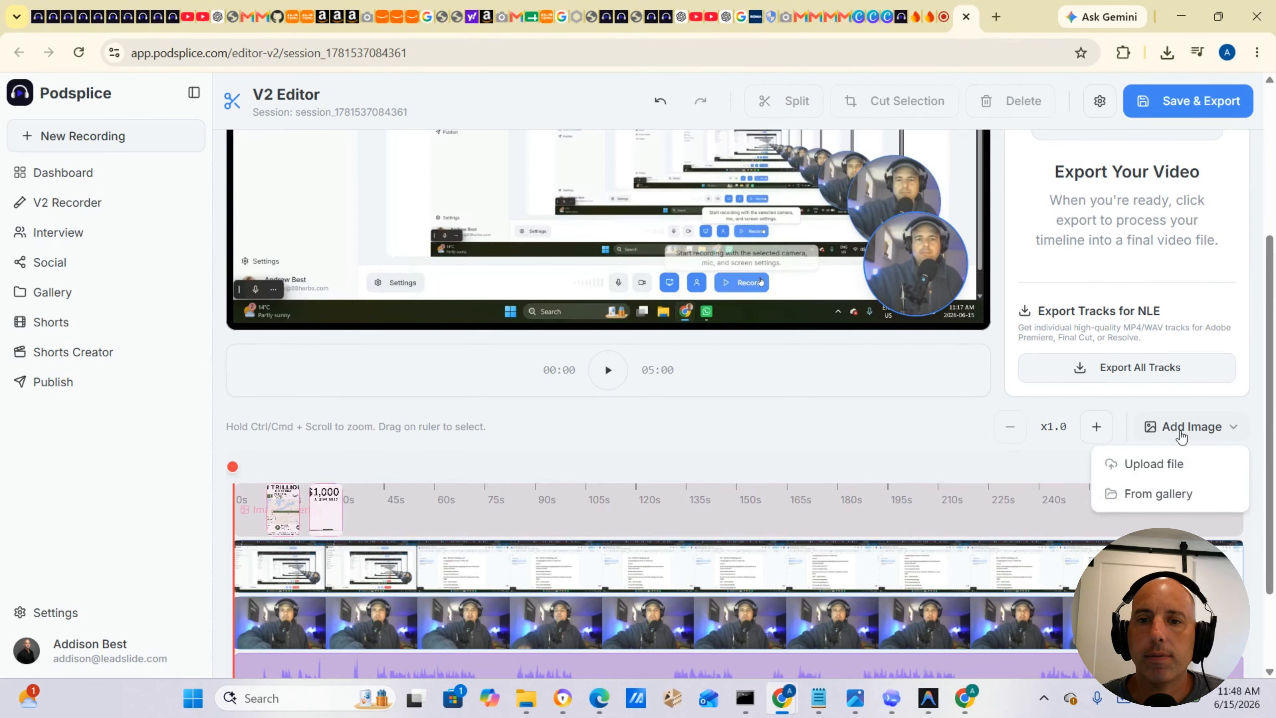
{"action": "left_click", "coordinate": [1157, 469]}
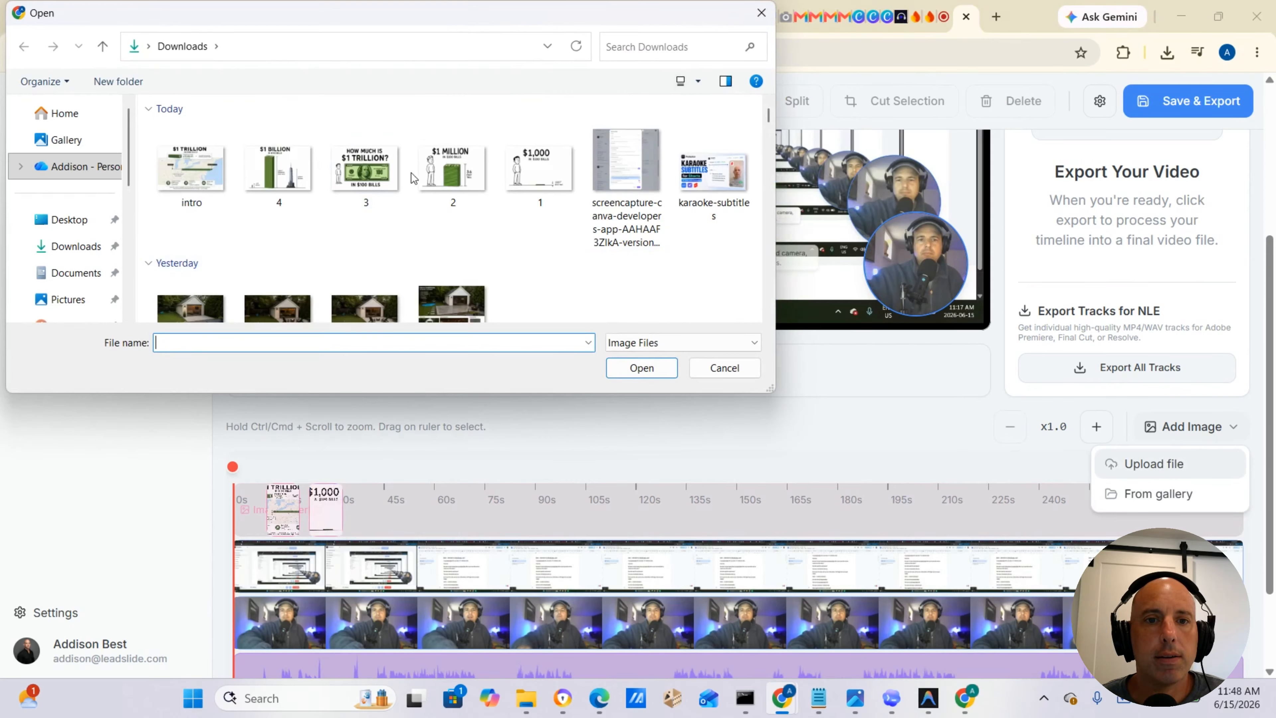
{"action": "left_click", "coordinate": [438, 176]}
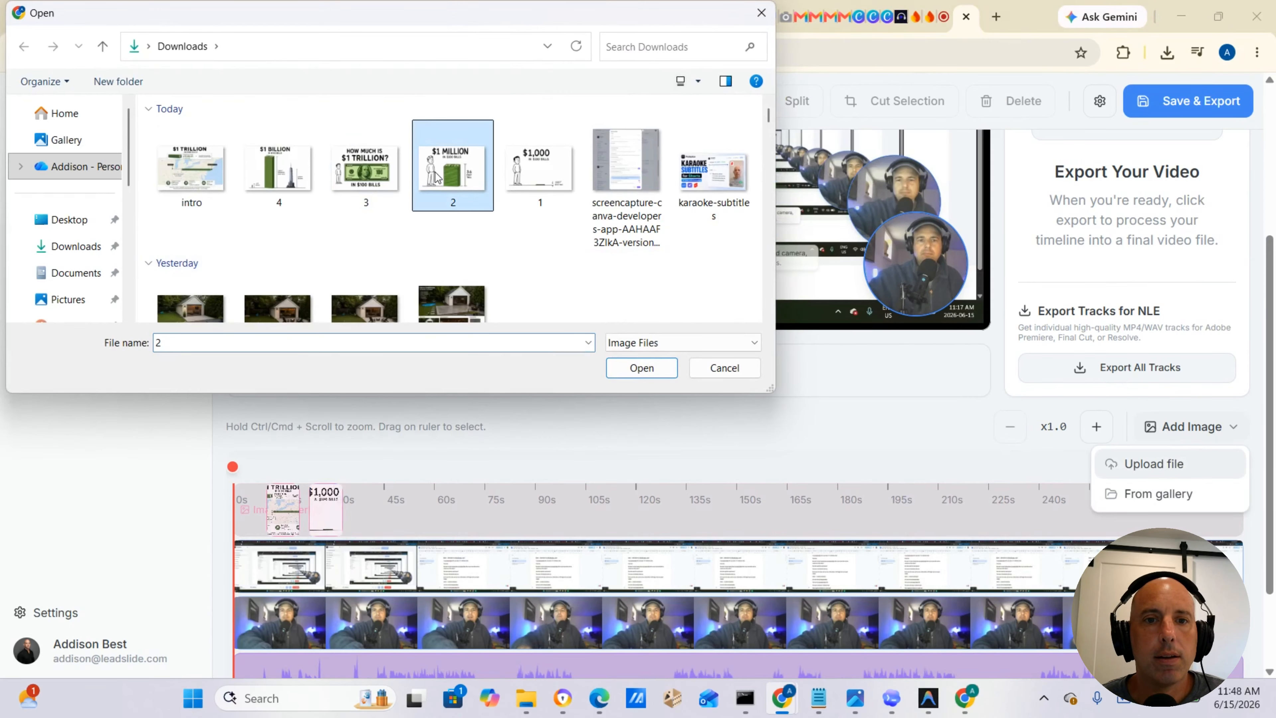
{"action": "left_click", "coordinate": [636, 371]}
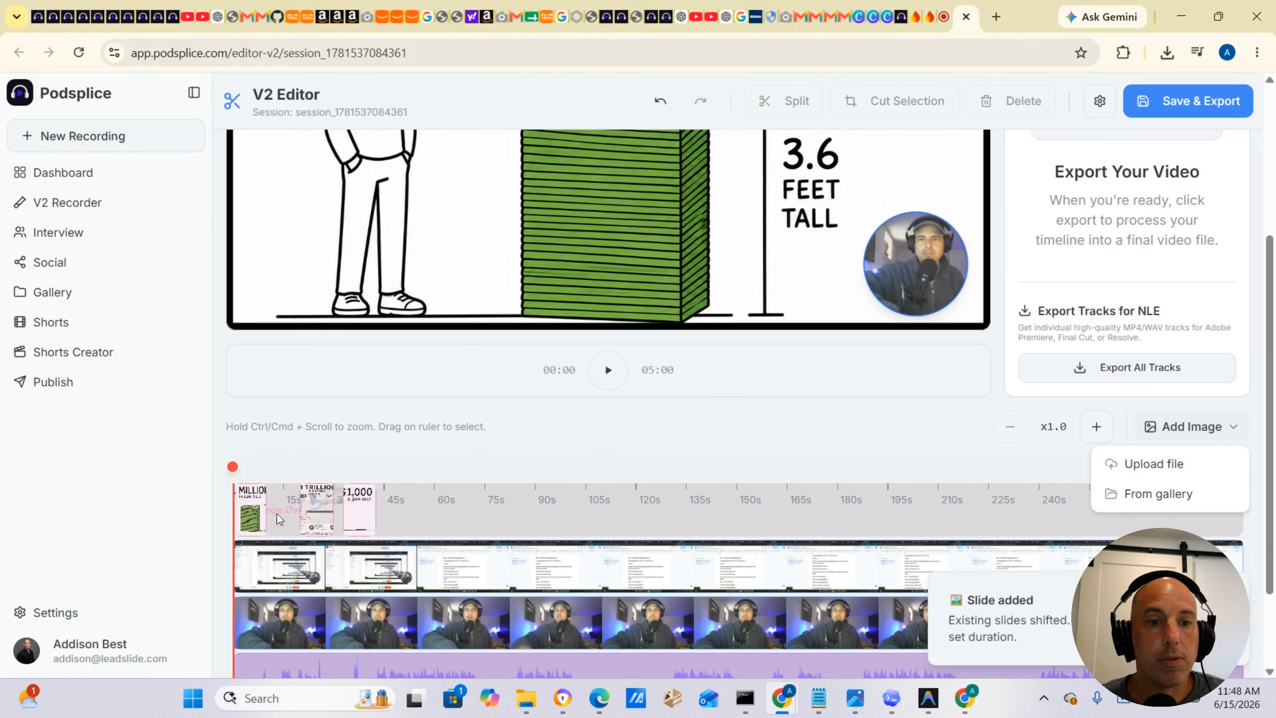
{"action": "right_click", "coordinate": [255, 523]}
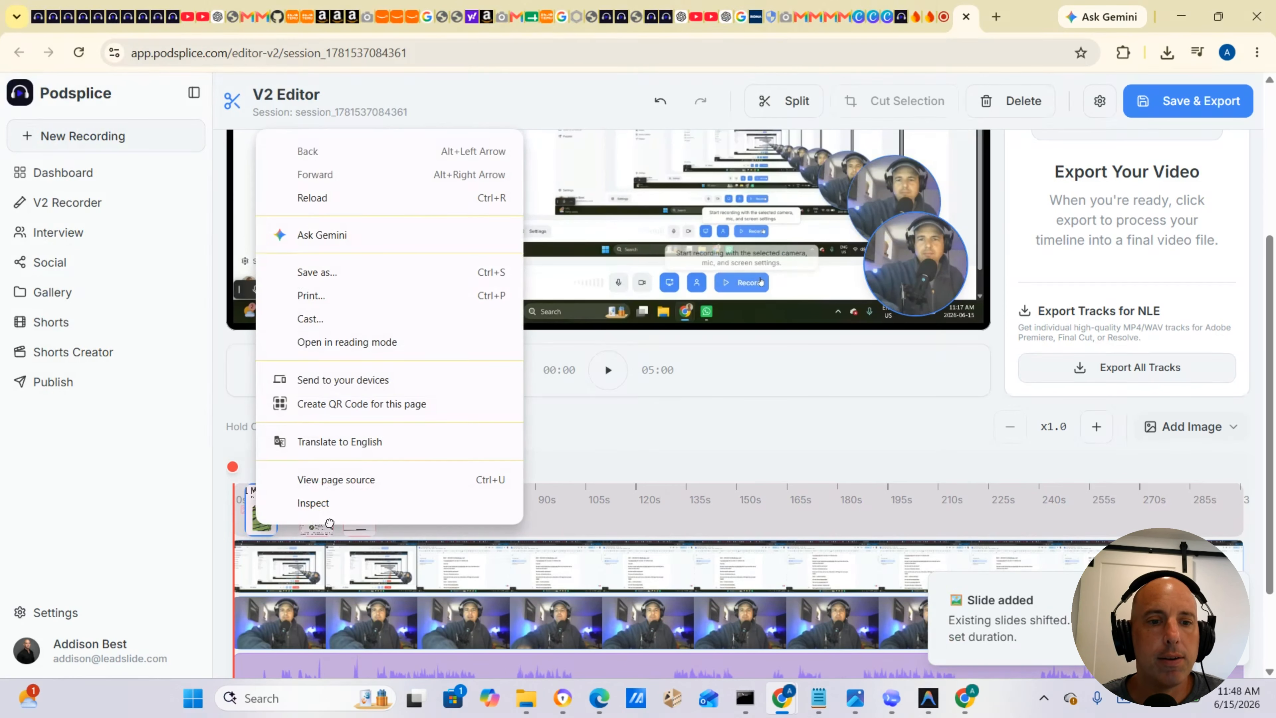
{"action": "left_click", "coordinate": [244, 531]}
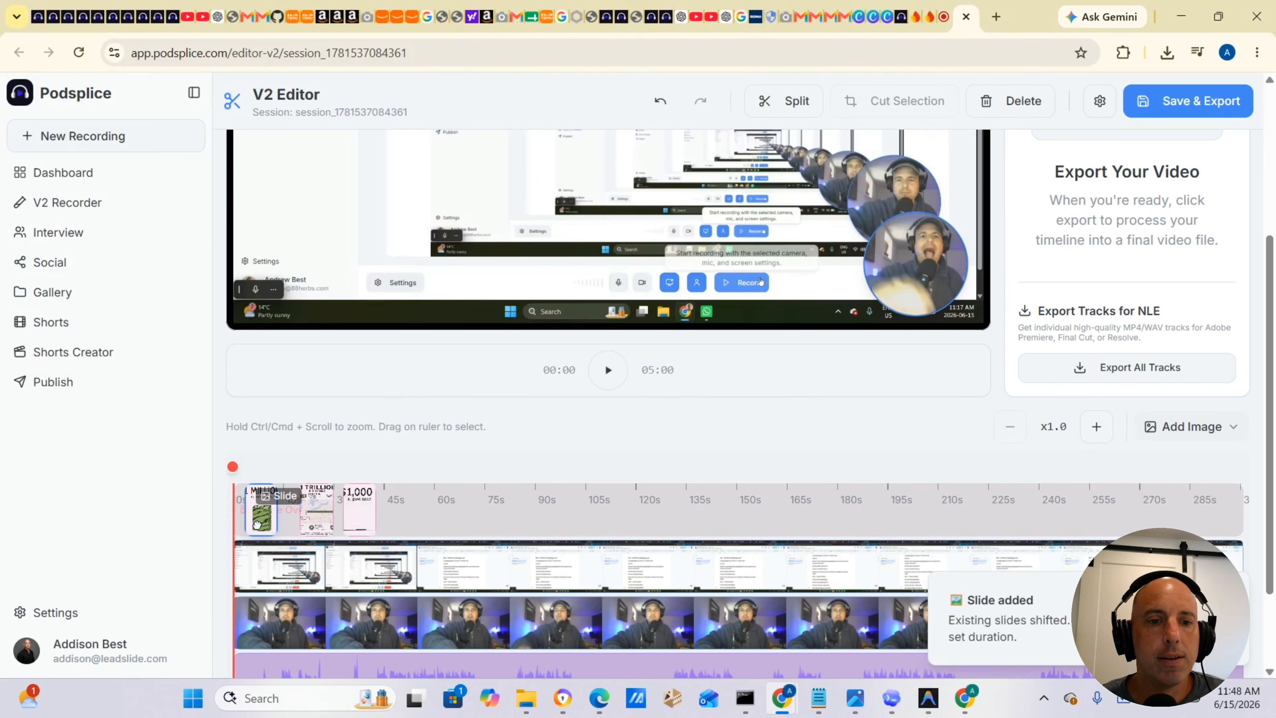
{"action": "left_click_drag", "start_coordinate": [249, 529], "coordinate": [397, 509]}
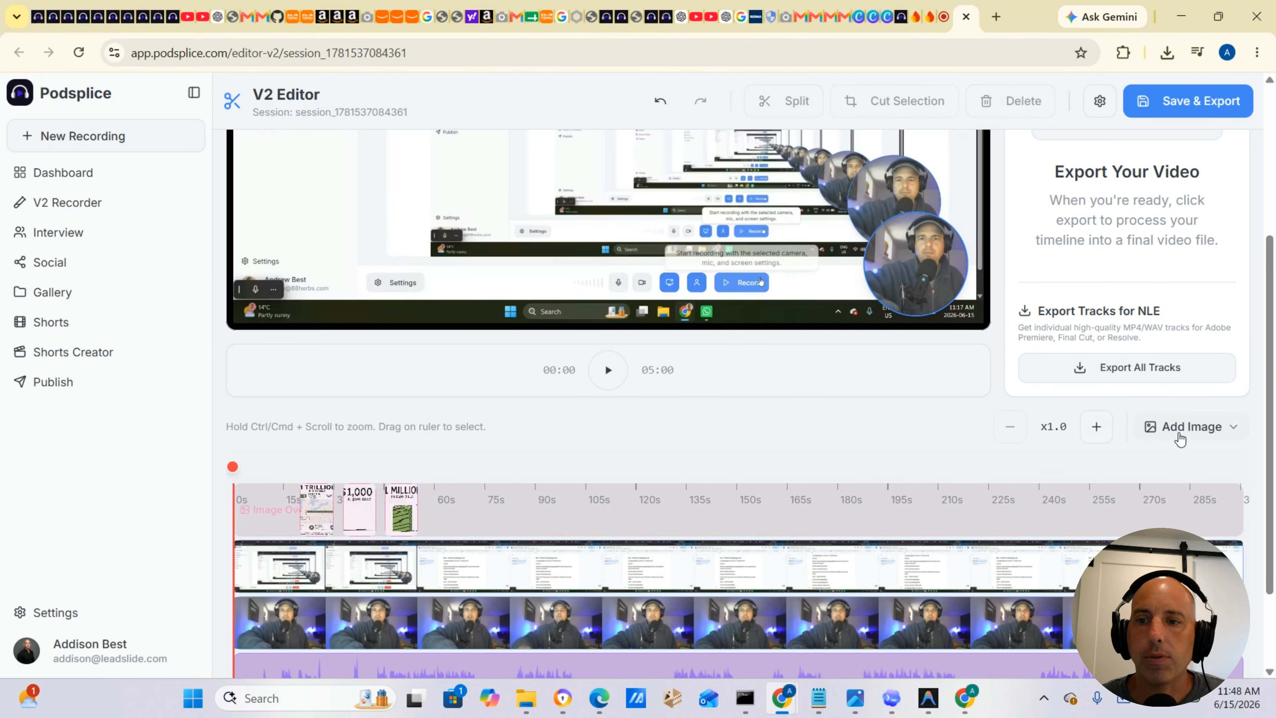
Upload image 3 as a slide and move it to follow the $1 Million slide on the timeline.
{"action": "left_click", "coordinate": [1181, 431]}
{"action": "left_click", "coordinate": [1167, 478]}
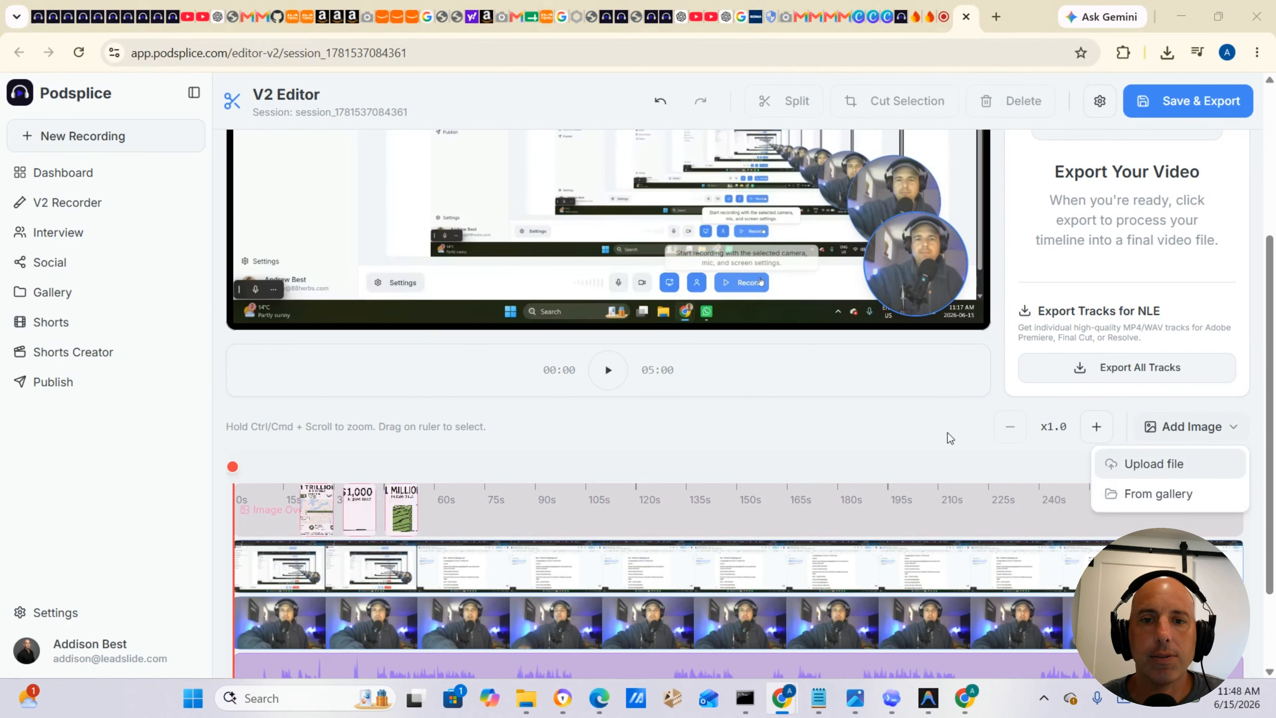
{"action": "left_click", "coordinate": [372, 160]}
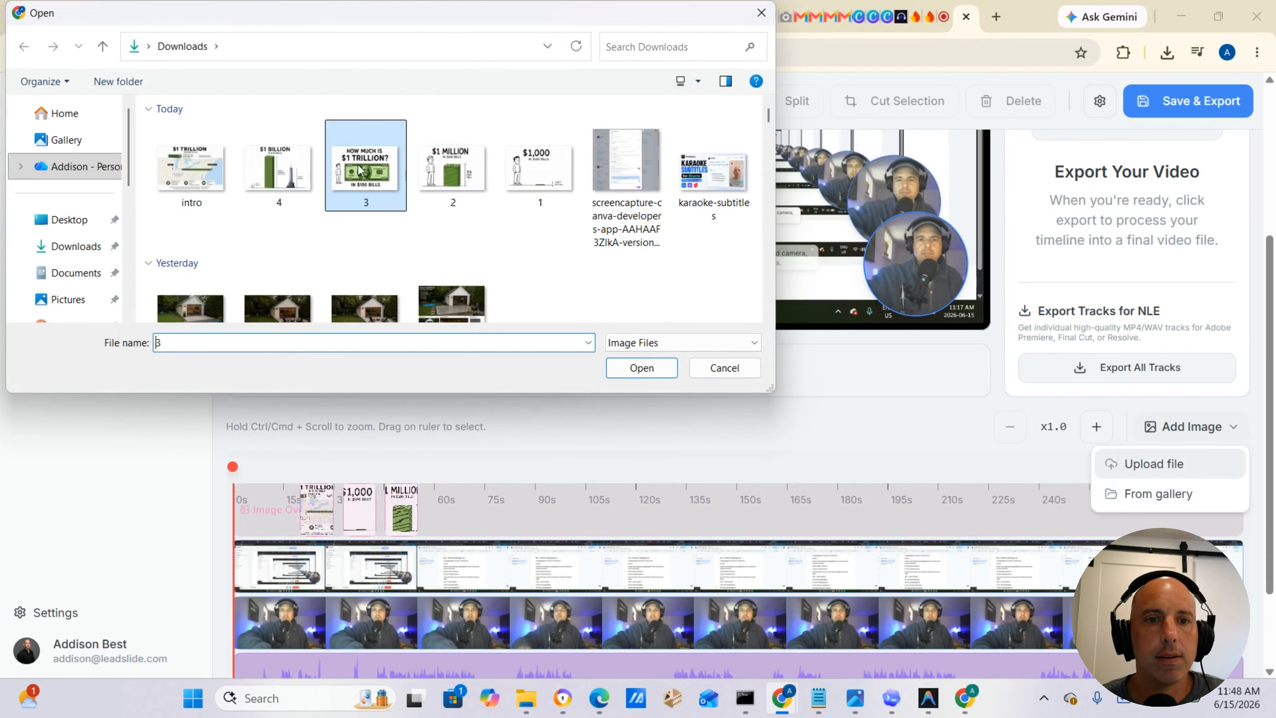
{"action": "left_click", "coordinate": [624, 367]}
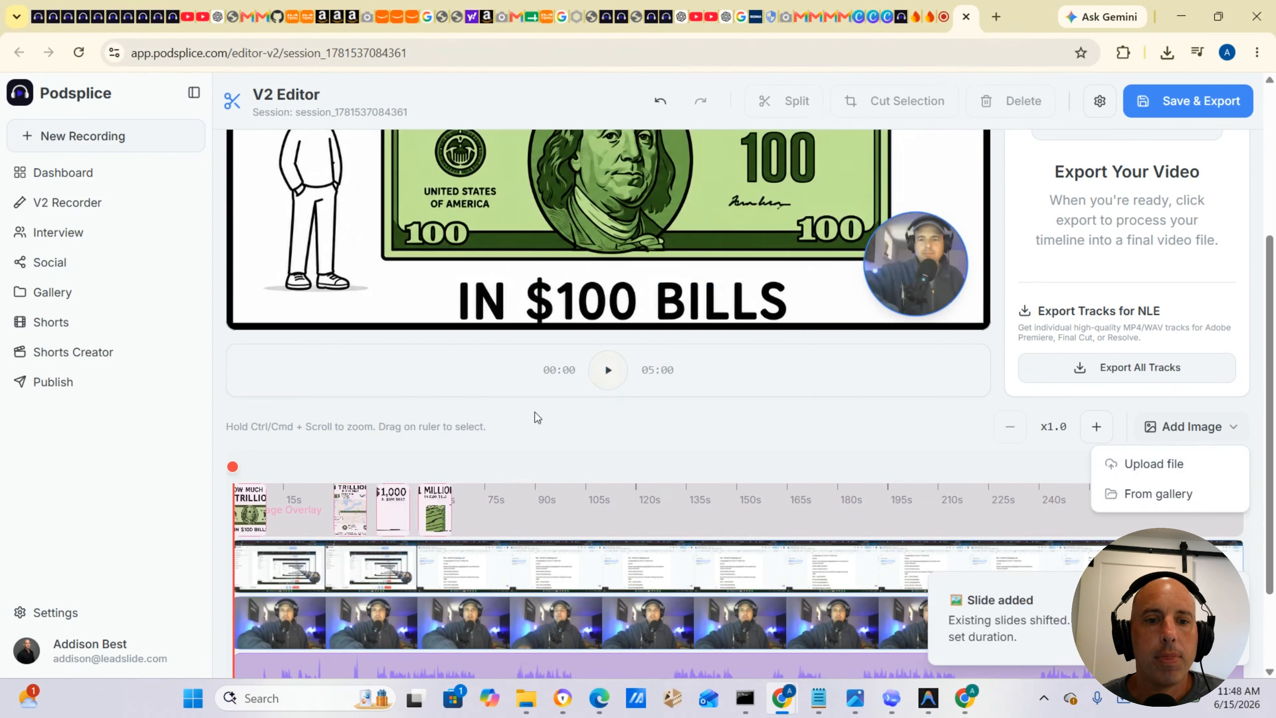
{"action": "left_click", "coordinate": [261, 519]}
{"action": "left_click_drag", "start_coordinate": [261, 520], "coordinate": [468, 513]}
Upload image 4 from Downloads as another slide on the timeline.
{"action": "scroll", "coordinate": [539, 413], "scroll_direction": "up", "scroll_amount": 4}
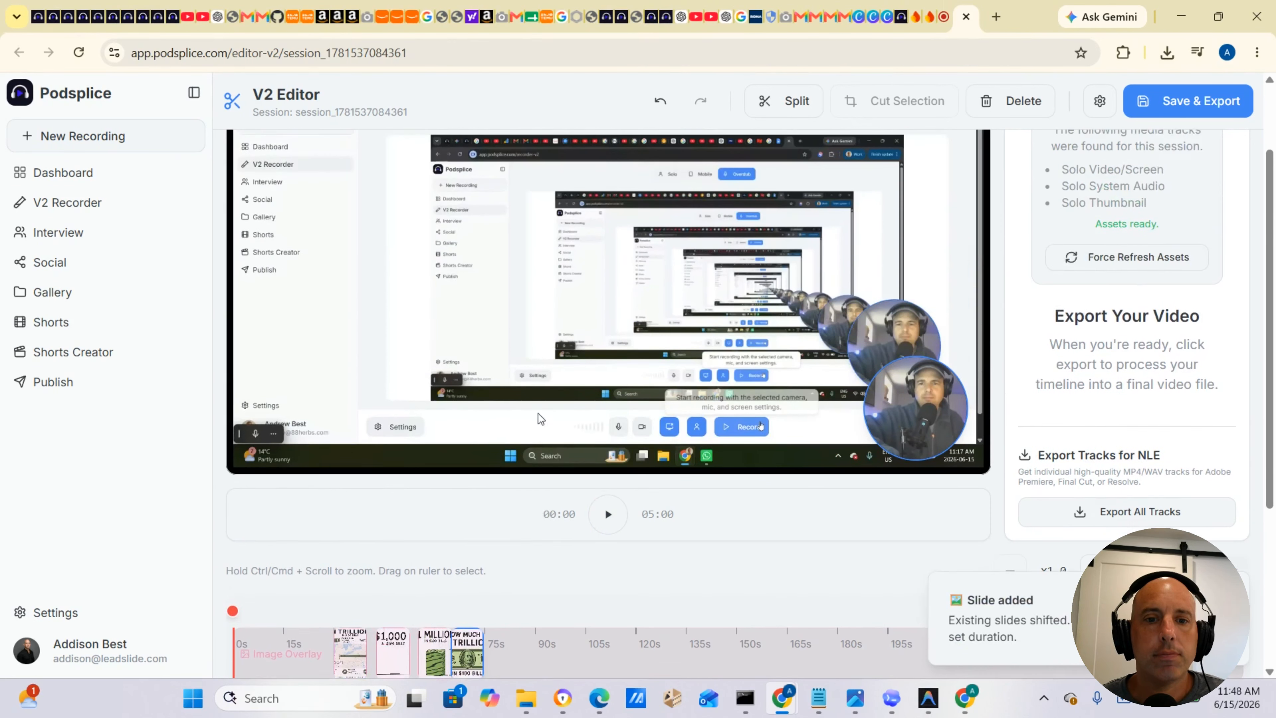
{"action": "scroll", "coordinate": [538, 413], "scroll_direction": "down", "scroll_amount": 2}
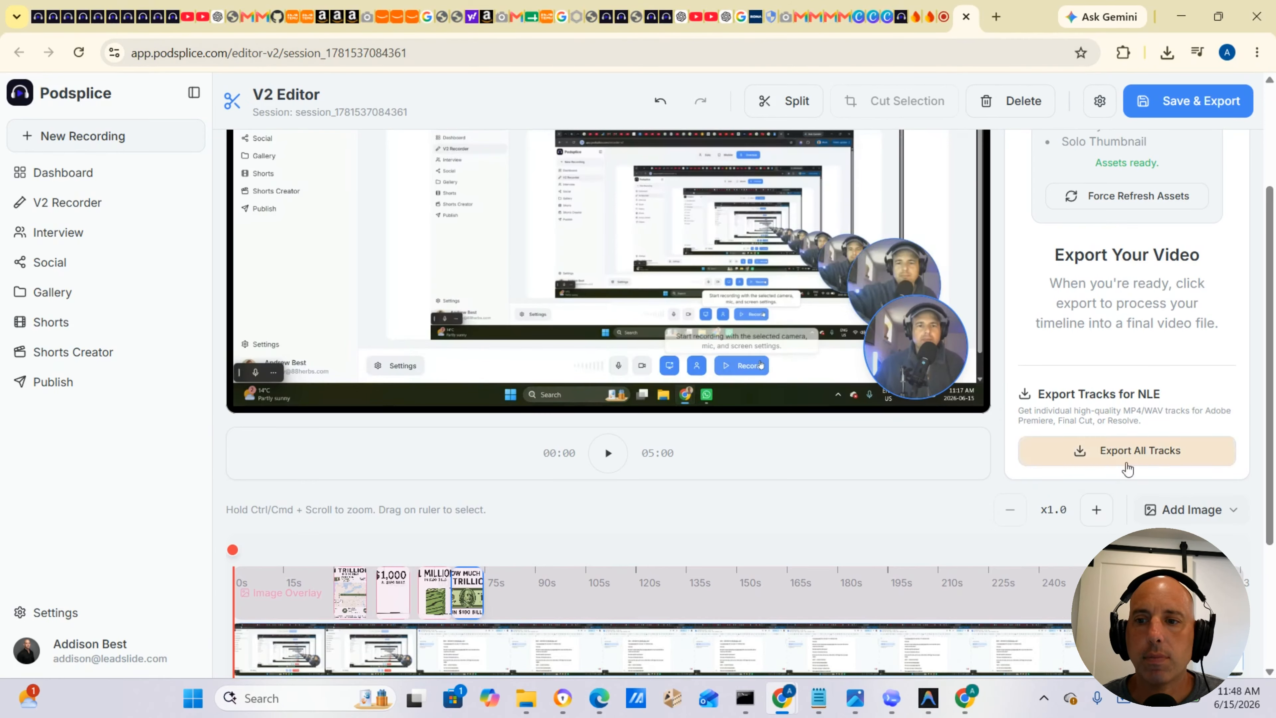
{"action": "left_click", "coordinate": [1190, 511]}
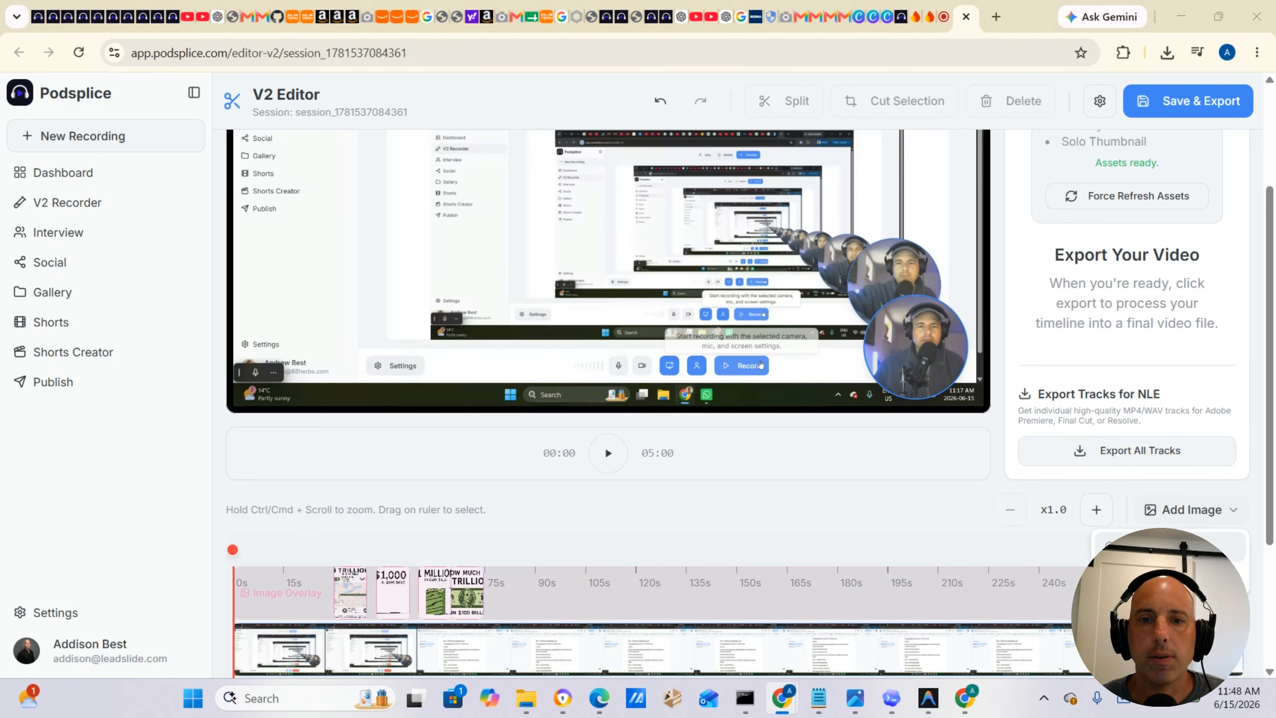
{"action": "left_click", "coordinate": [1171, 547]}
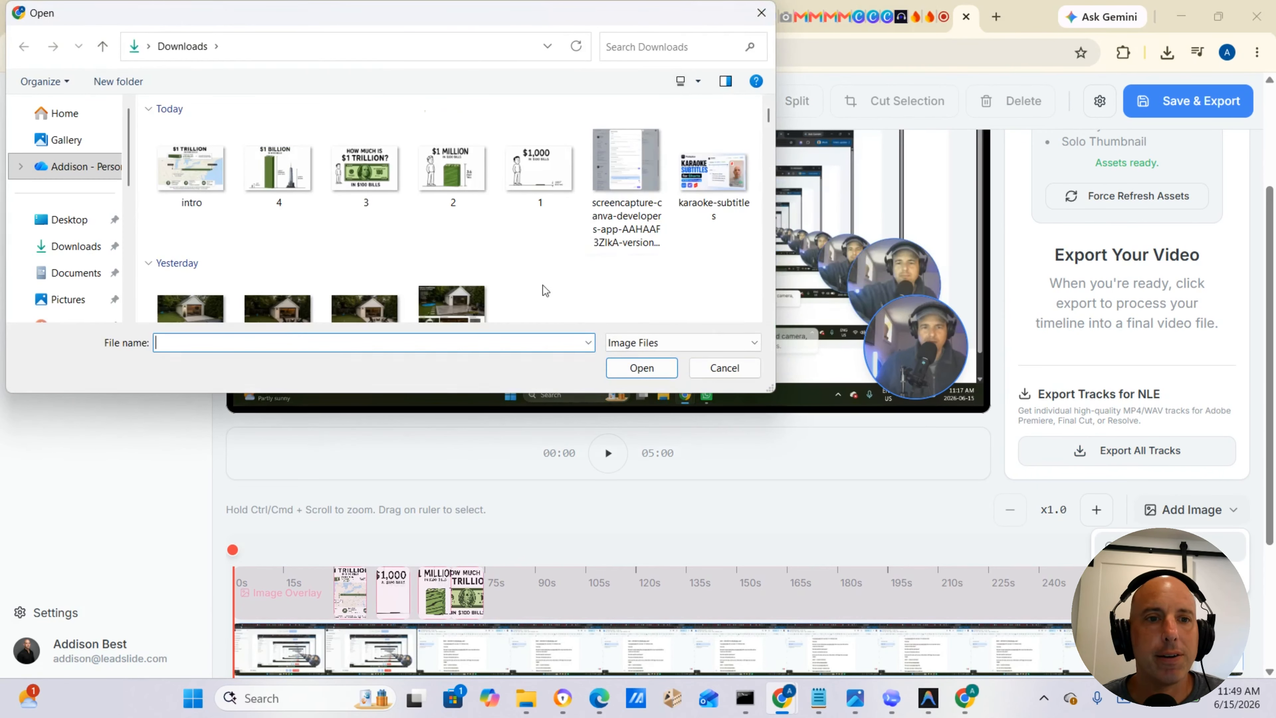
{"action": "left_click", "coordinate": [297, 206]}
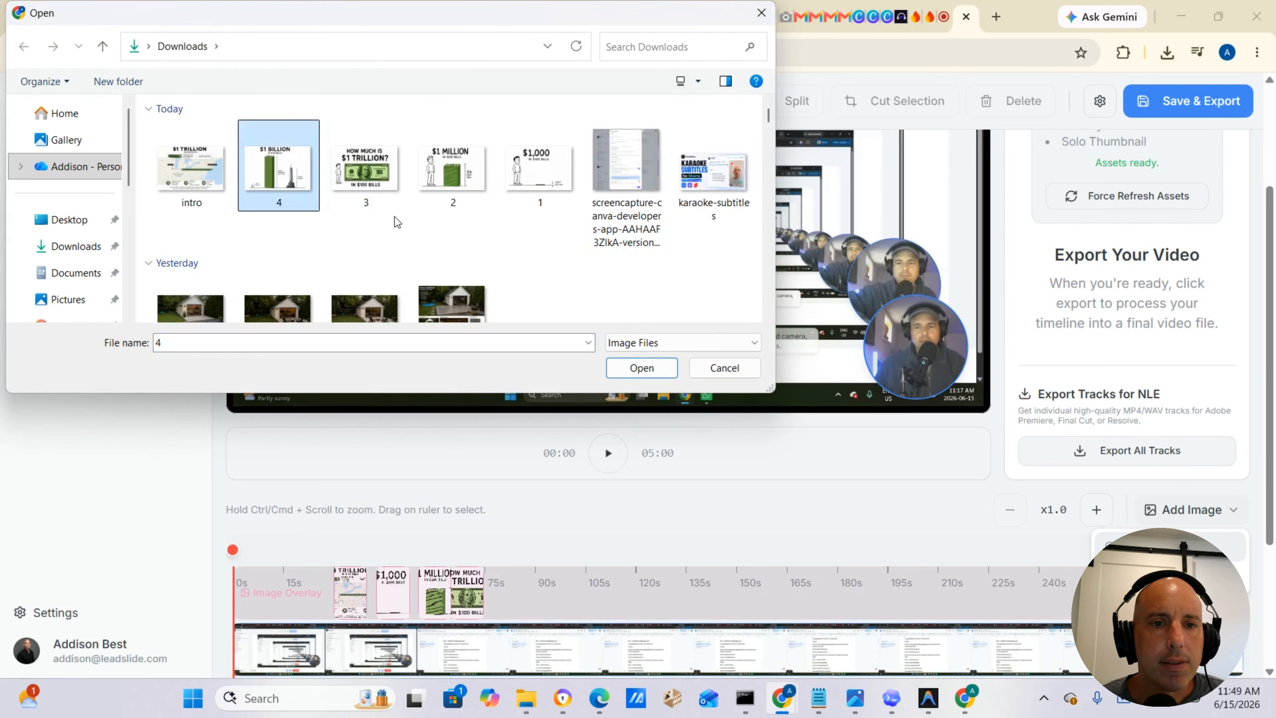
{"action": "left_click", "coordinate": [642, 367]}
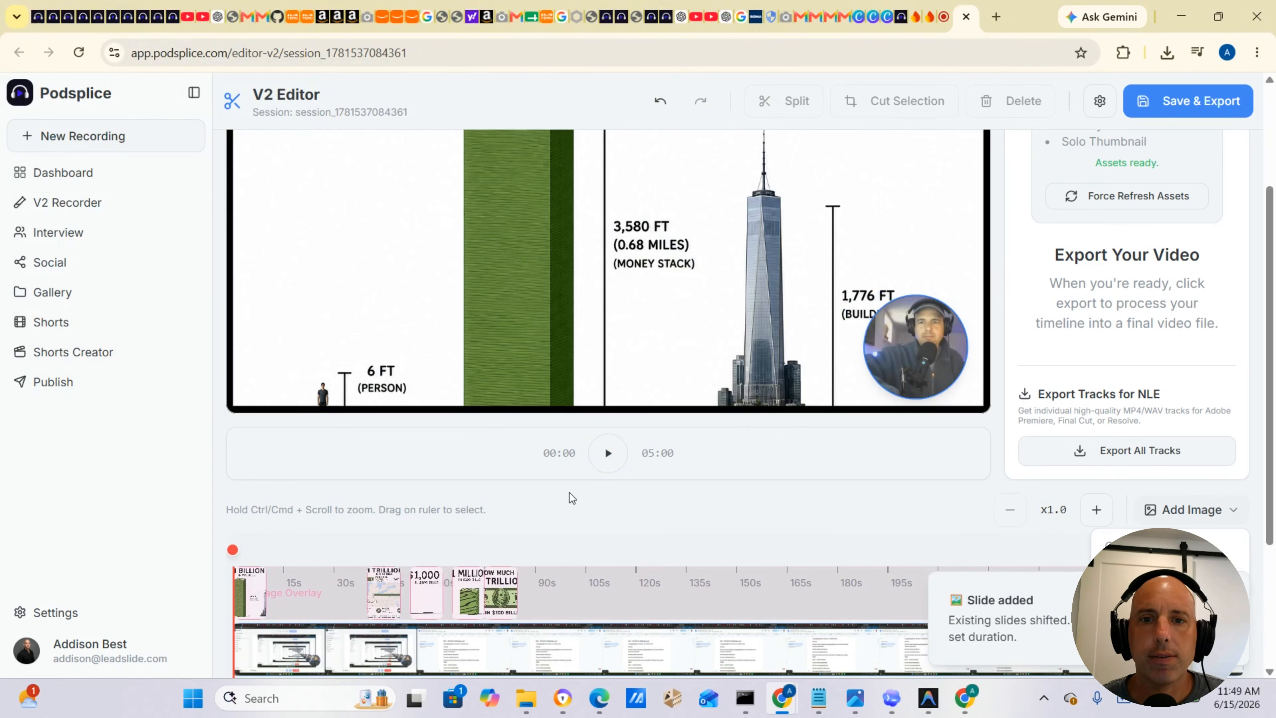
{"action": "scroll", "coordinate": [569, 493], "scroll_direction": "up", "scroll_amount": 2}
{"action": "scroll", "coordinate": [570, 492], "scroll_direction": "down", "scroll_amount": 3}
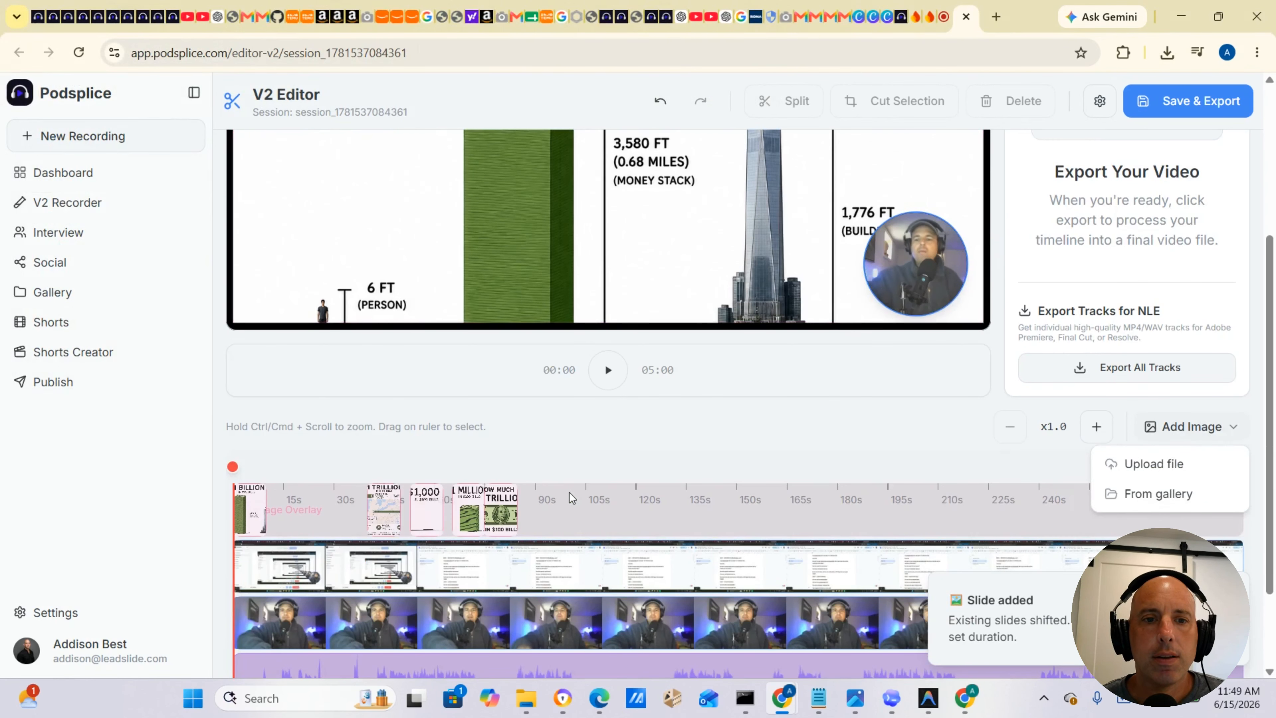
{"action": "scroll", "coordinate": [570, 493], "scroll_direction": "up", "scroll_amount": 4}
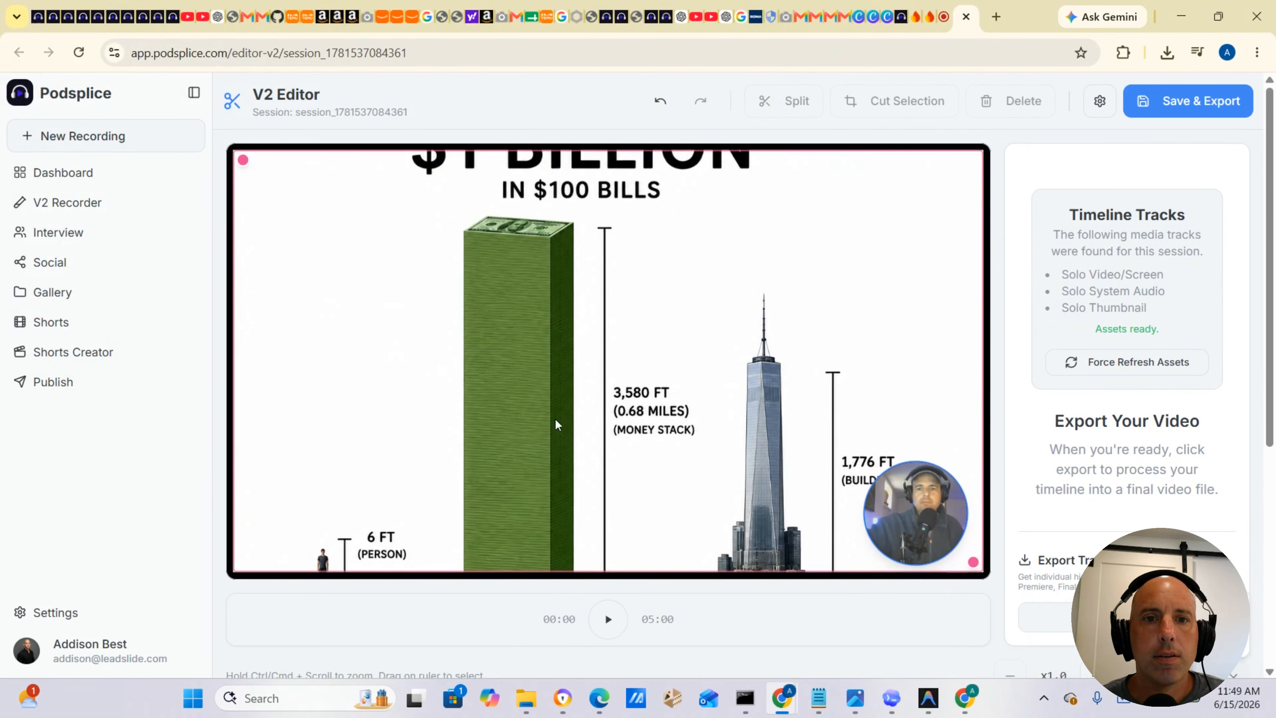
{"action": "scroll", "coordinate": [561, 408], "scroll_direction": "down", "scroll_amount": 3}
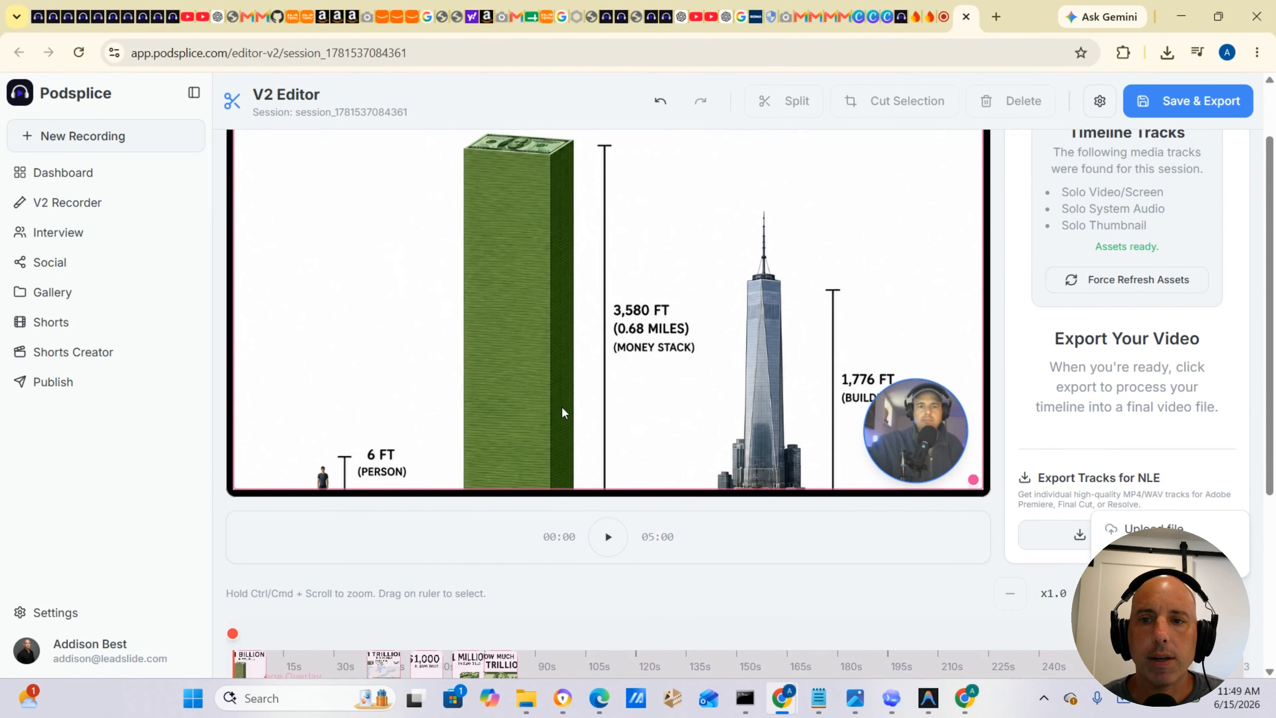
{"action": "scroll", "coordinate": [561, 407], "scroll_direction": "down", "scroll_amount": 3}
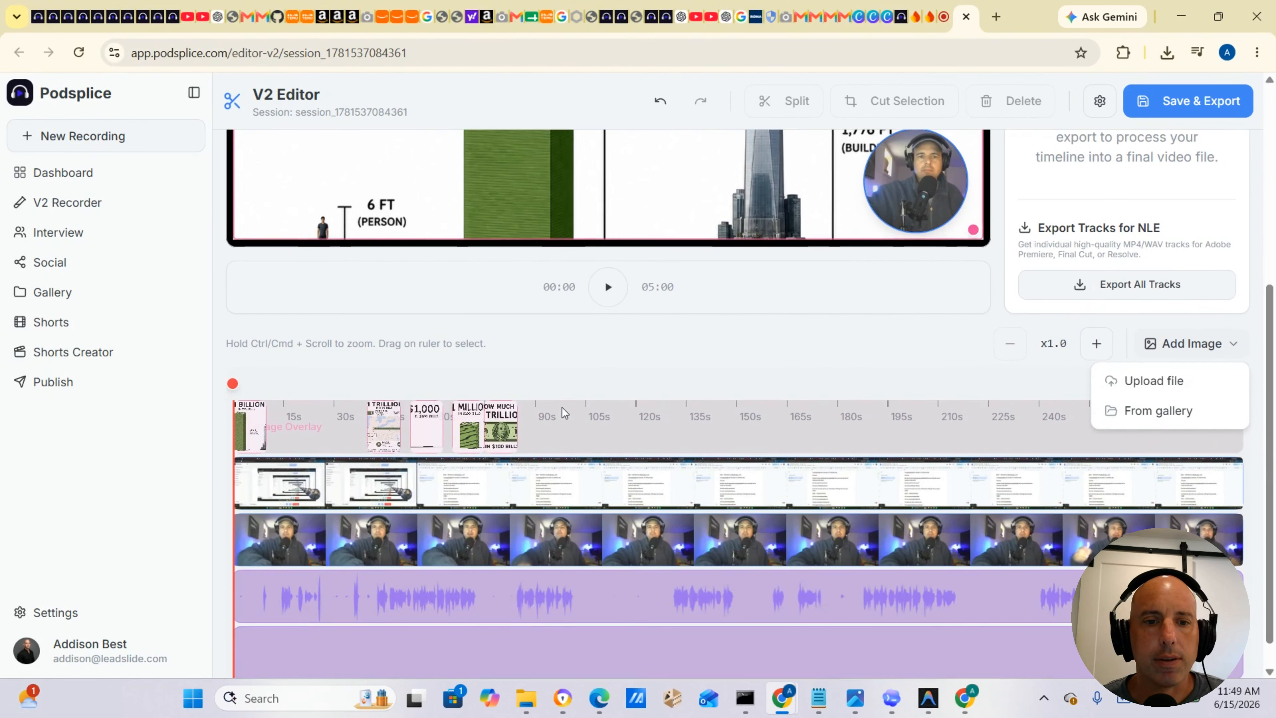
Reorder the slides: move the $1 Billion slide to the end and the intro slide back to the start.
{"action": "left_click", "coordinate": [251, 444]}
{"action": "left_click_drag", "start_coordinate": [250, 445], "coordinate": [551, 435]}
{"action": "left_click_drag", "start_coordinate": [372, 435], "coordinate": [247, 433]}
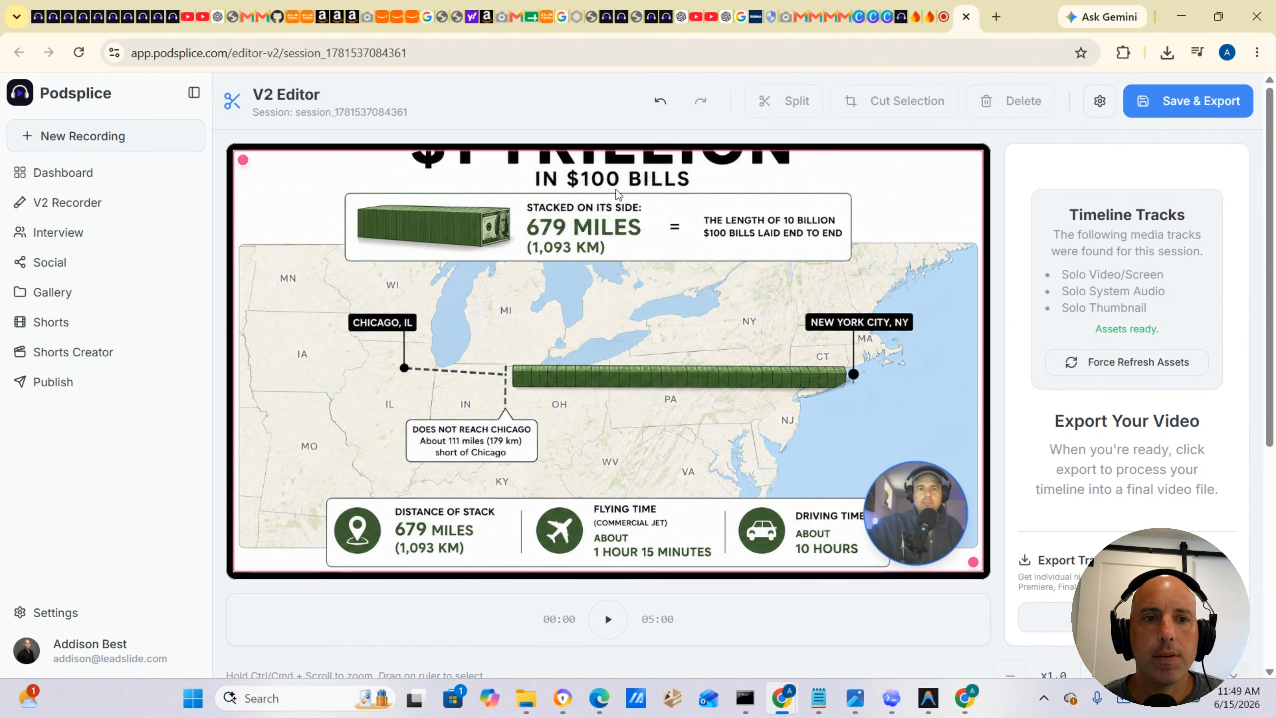
Shrink the intro slide overlay in the preview, then restore it to full frame.
{"action": "left_click_drag", "start_coordinate": [243, 158], "coordinate": [300, 234]}
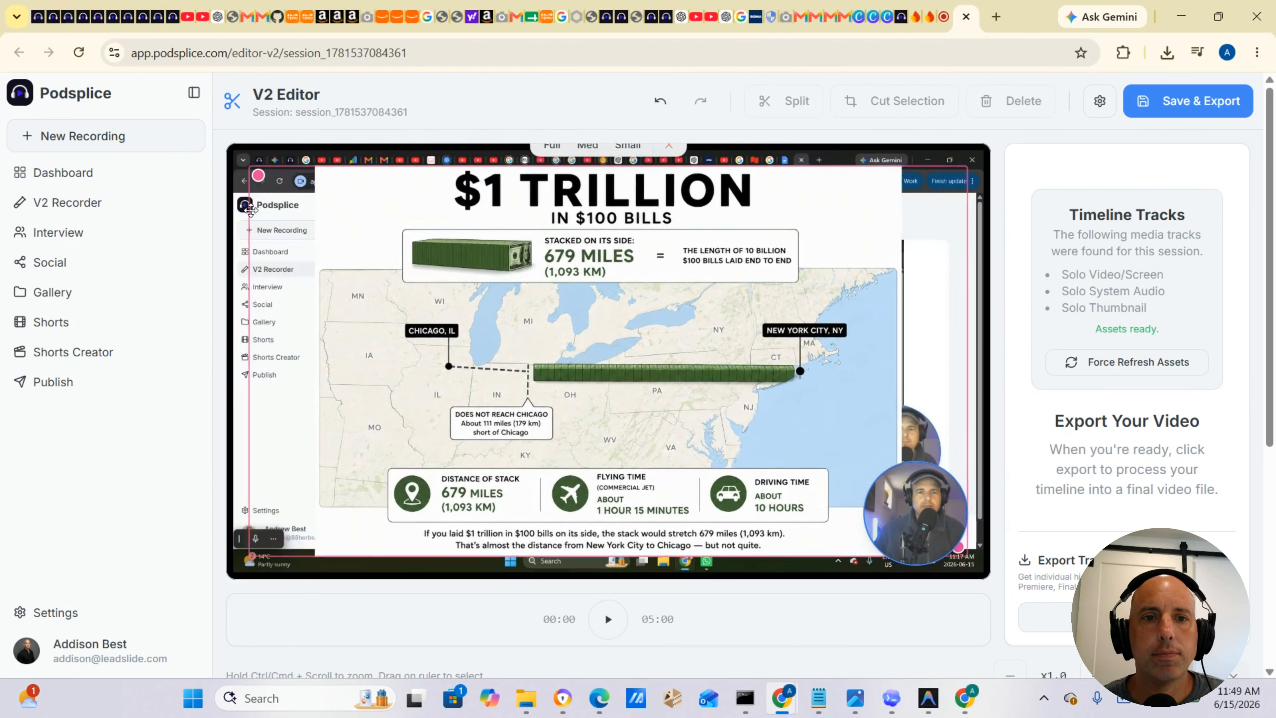
{"action": "left_click_drag", "start_coordinate": [251, 210], "coordinate": [208, 187]}
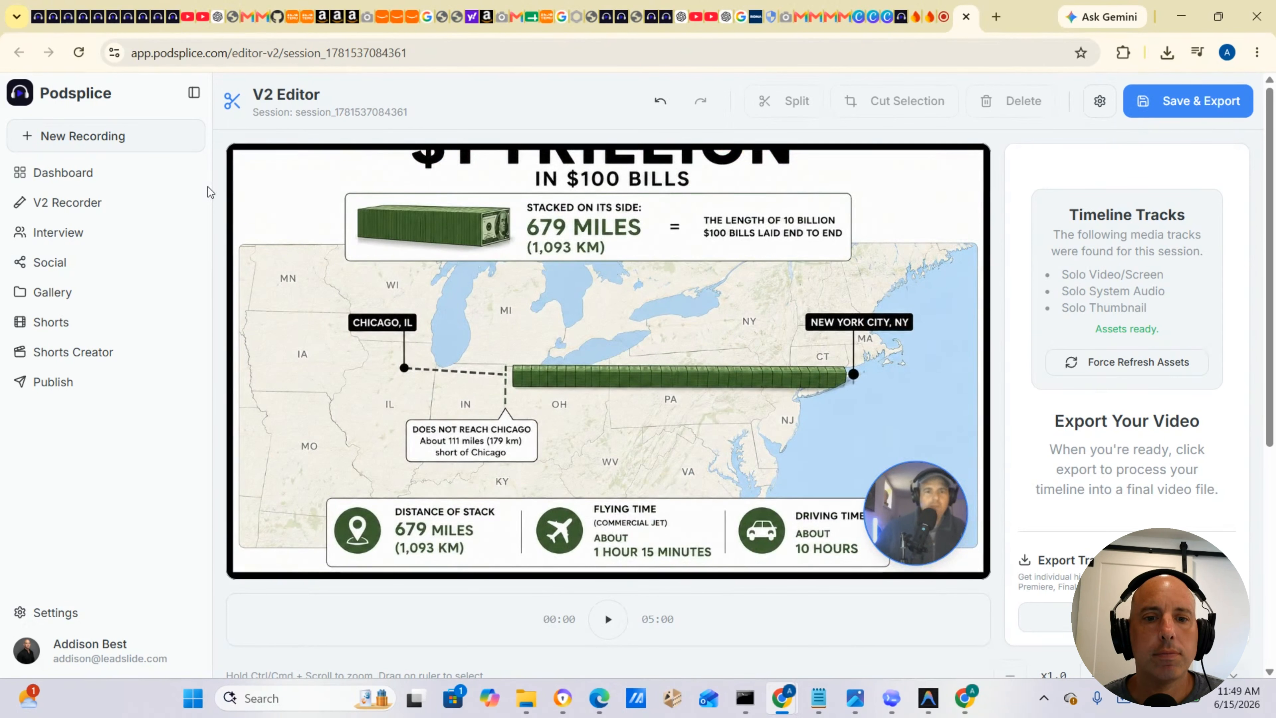
{"action": "left_click", "coordinate": [484, 325]}
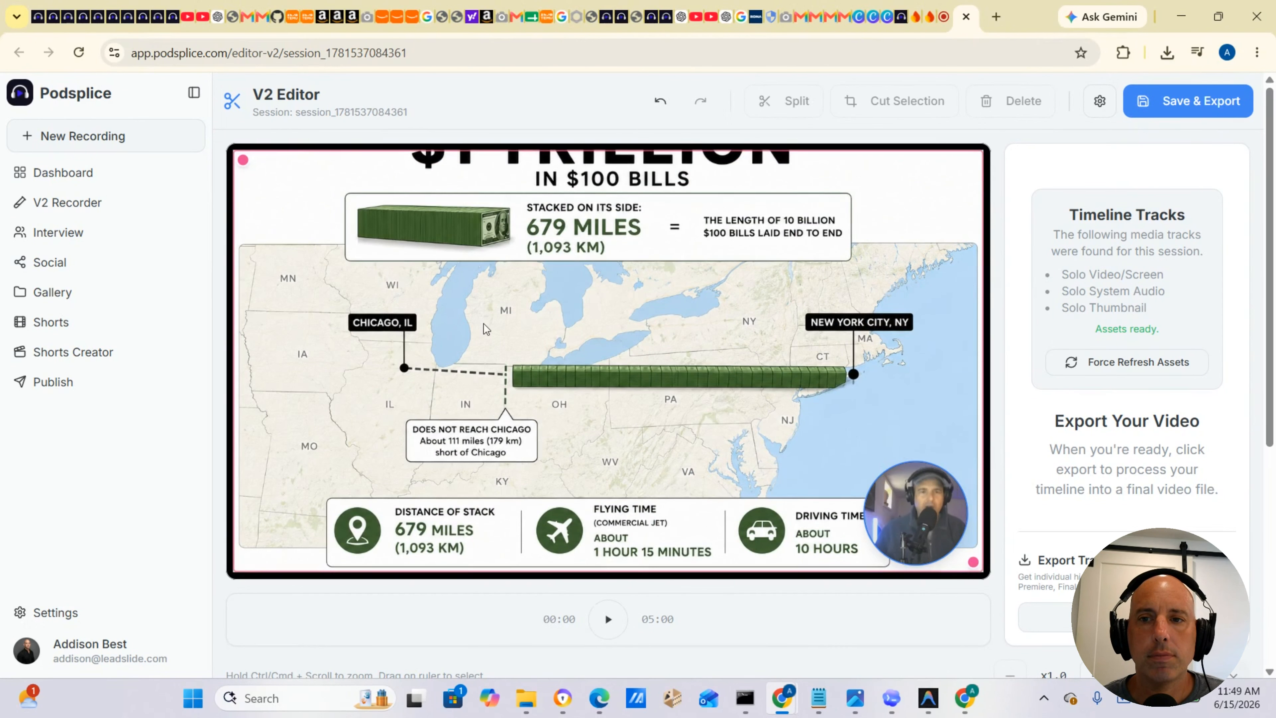
Lengthen the intro slide on the timeline so it ends near the 45-second mark.
{"action": "scroll", "coordinate": [483, 324], "scroll_direction": "down", "scroll_amount": 7}
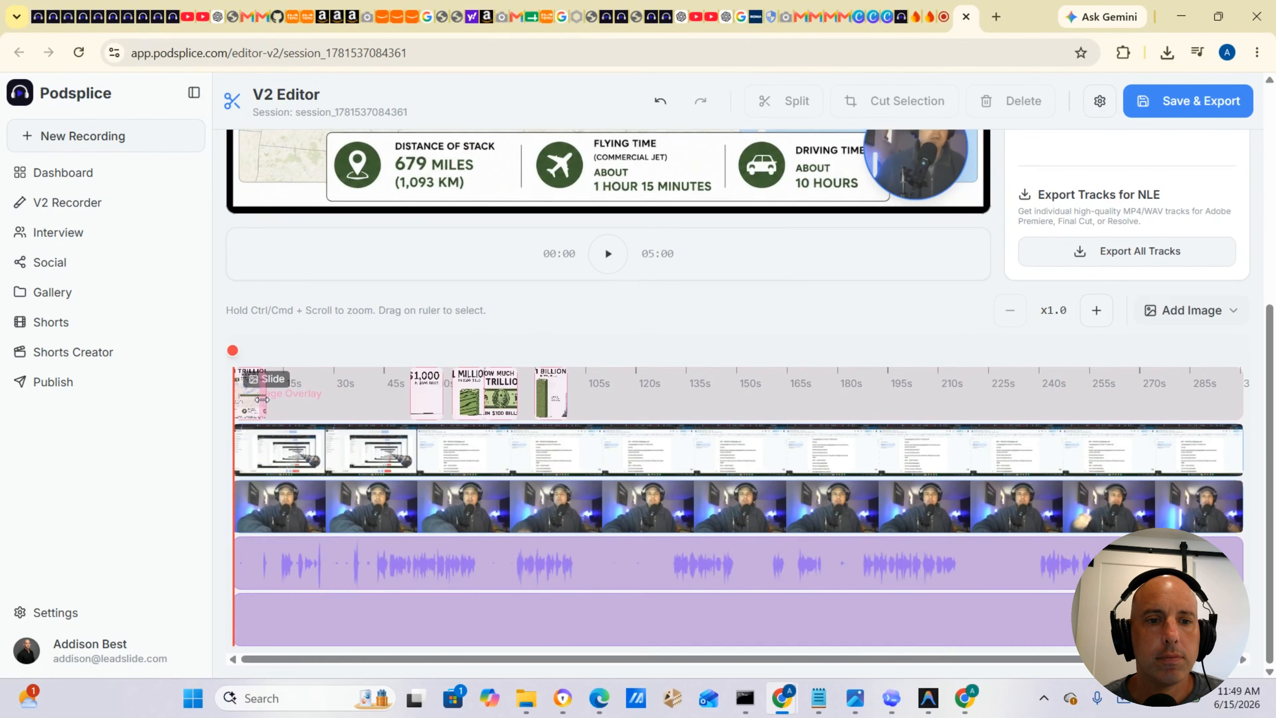
{"action": "left_click_drag", "start_coordinate": [262, 399], "coordinate": [380, 393]}
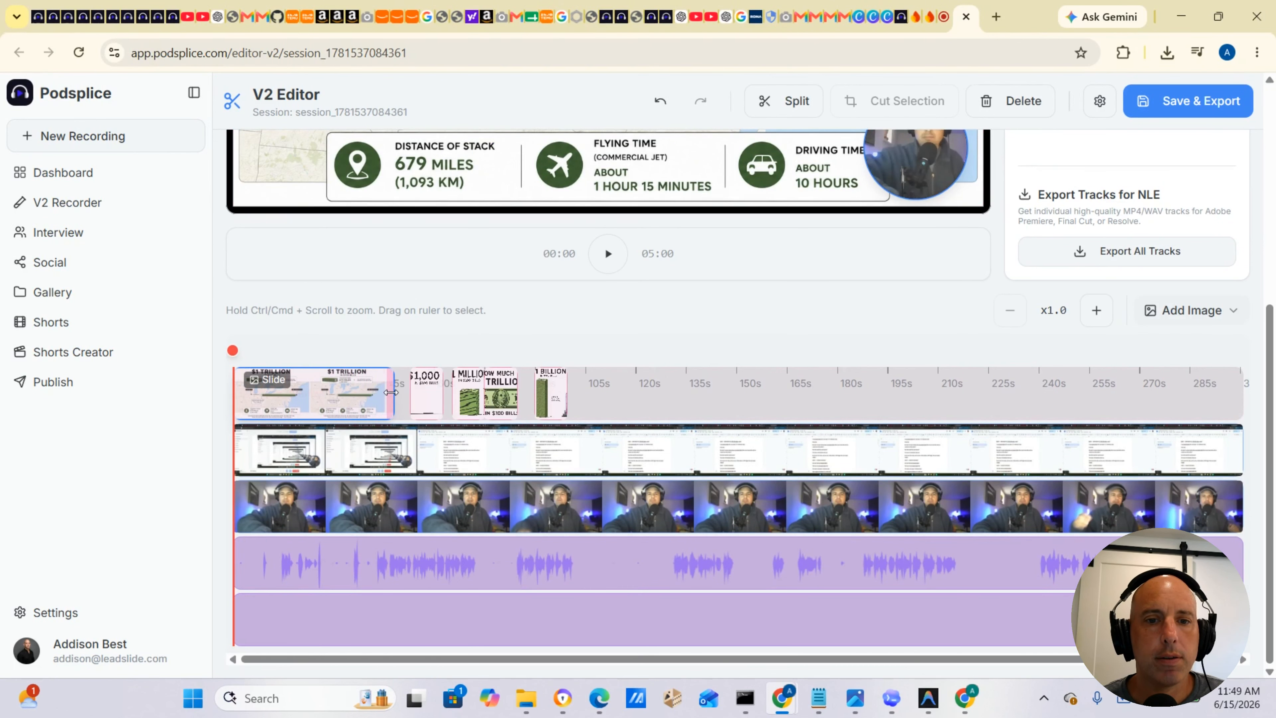
Move the $1 Billion slide to the end of the timeline and the 'How much is $1 trillion?' slide near 180 s, lengthening both.
{"action": "left_click_drag", "start_coordinate": [555, 401], "coordinate": [1105, 405]}
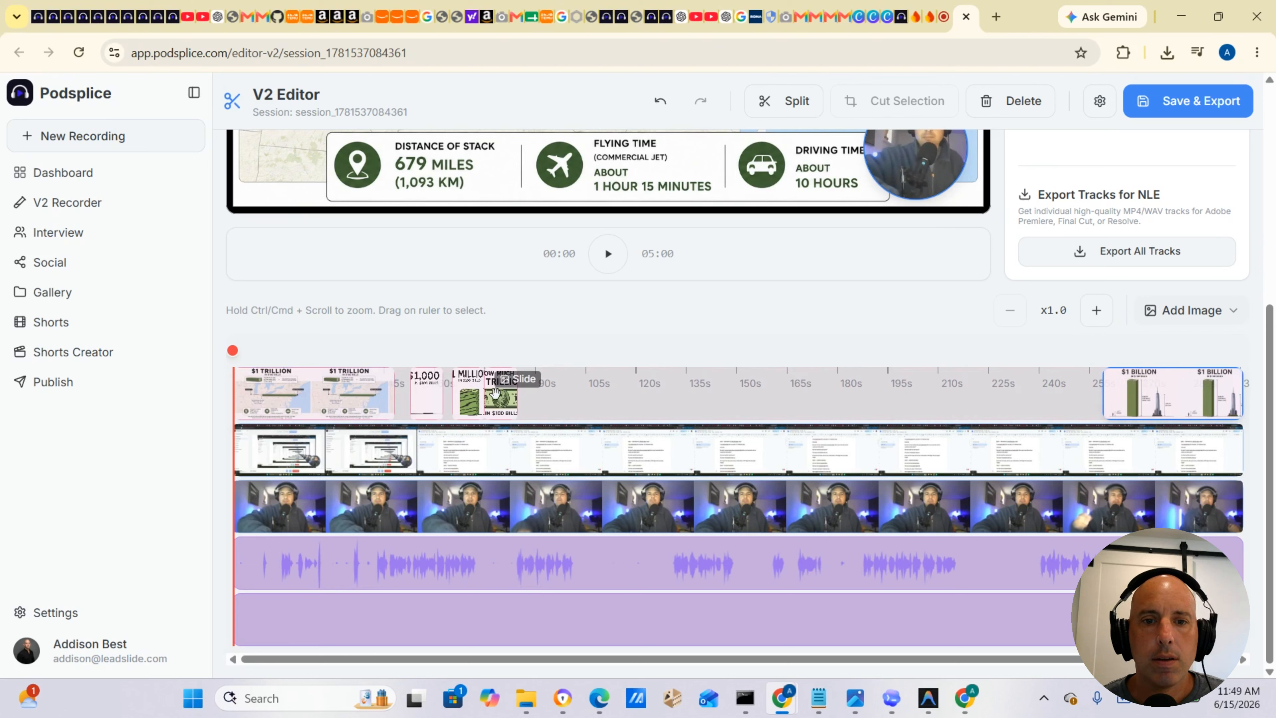
{"action": "left_click_drag", "start_coordinate": [495, 393], "coordinate": [875, 430]}
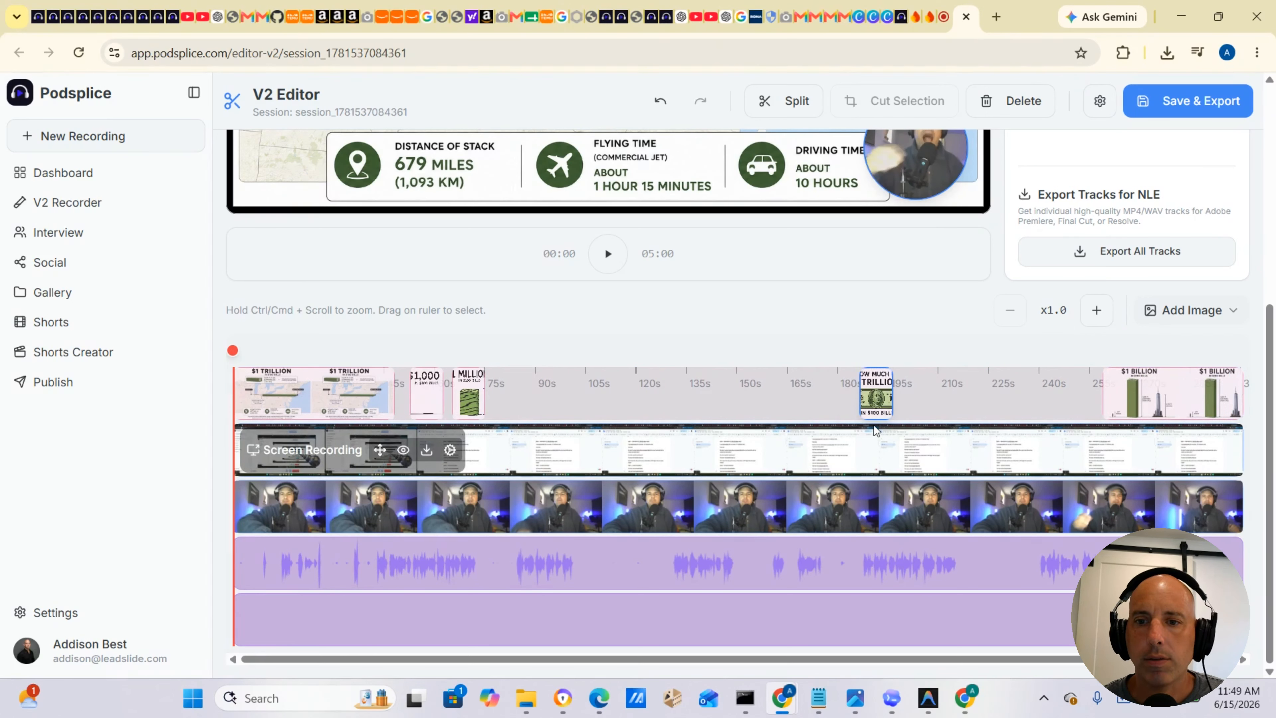
{"action": "left_click_drag", "start_coordinate": [1104, 397], "coordinate": [1038, 399]}
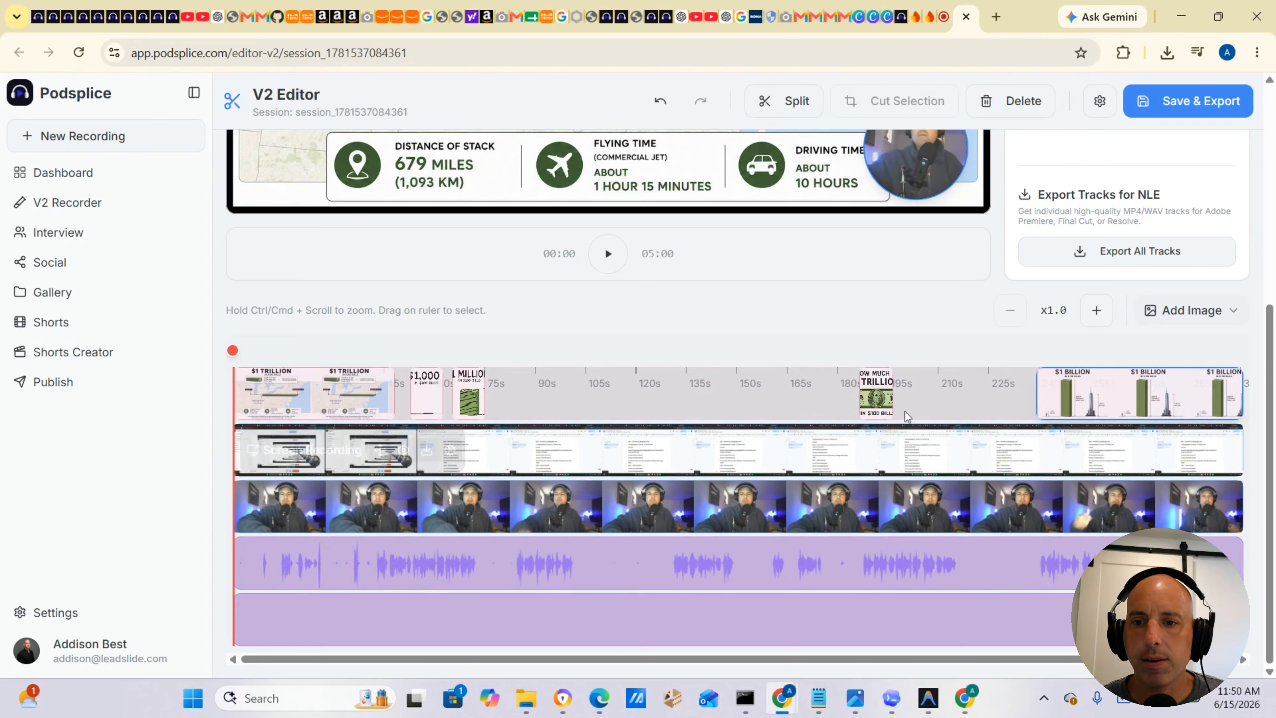
{"action": "left_click_drag", "start_coordinate": [893, 397], "coordinate": [1017, 394]}
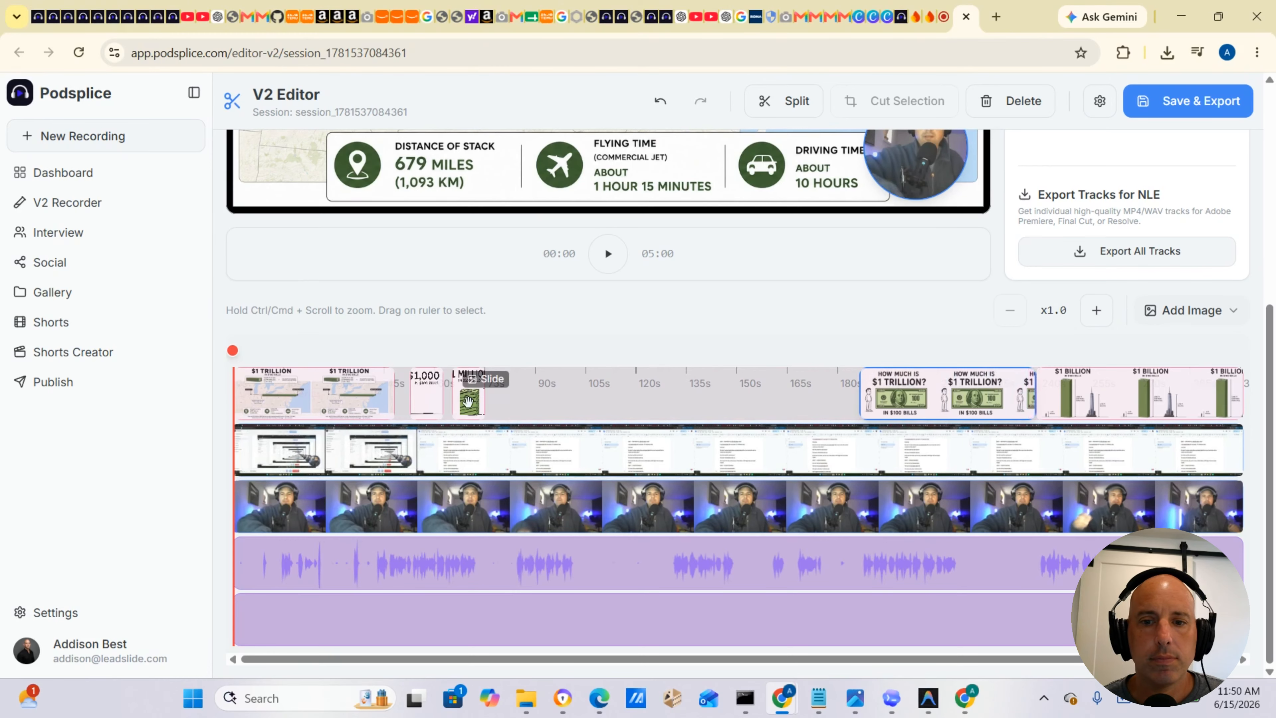
Reorder the slides, putting the 'How much is $1 trillion?' slide at the start and moving the $1 Million and $1 Trillion slides later.
{"action": "left_click_drag", "start_coordinate": [467, 401], "coordinate": [831, 404]}
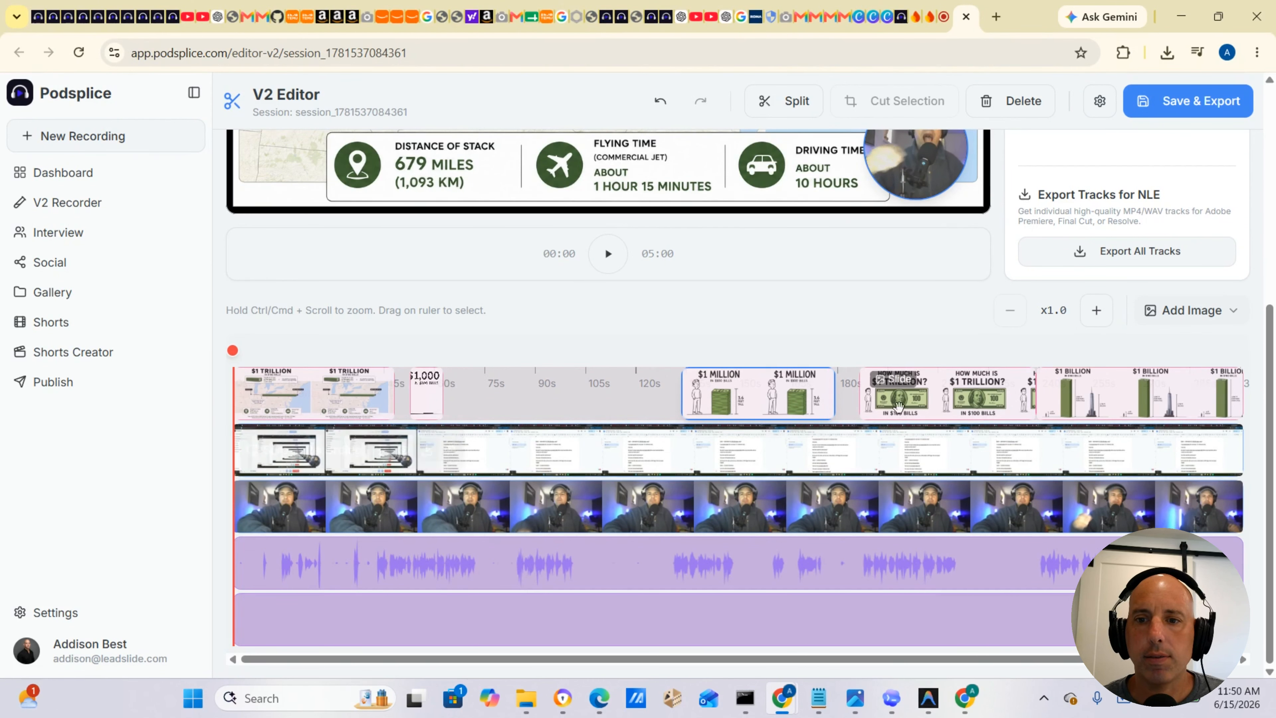
{"action": "left_click_drag", "start_coordinate": [340, 393], "coordinate": [584, 393]}
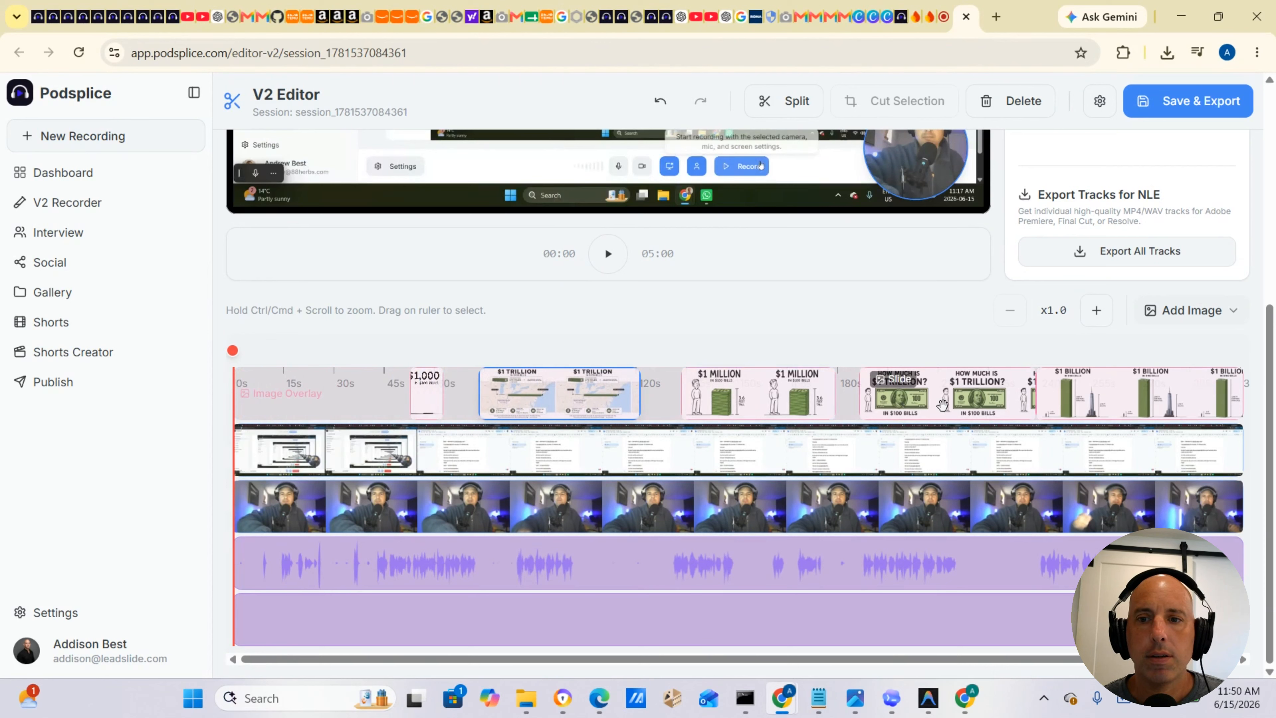
{"action": "left_click_drag", "start_coordinate": [946, 404], "coordinate": [320, 387]}
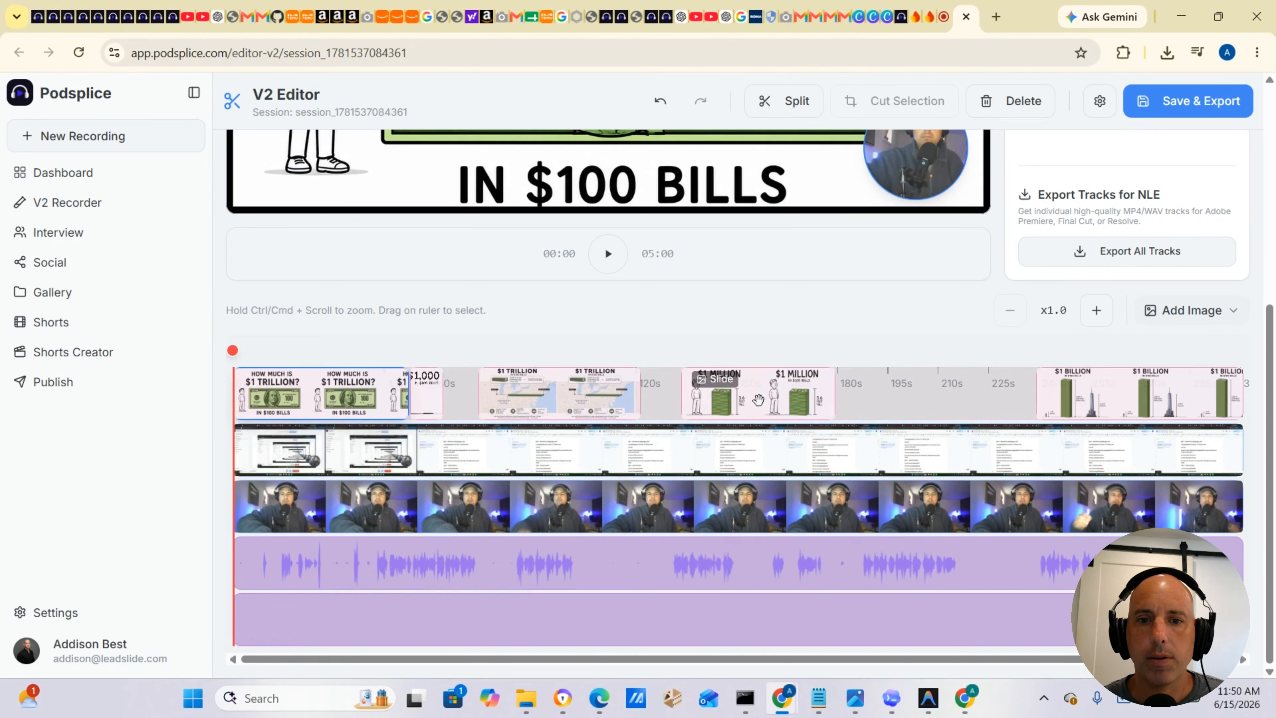
{"action": "left_click_drag", "start_coordinate": [605, 400], "coordinate": [975, 410]}
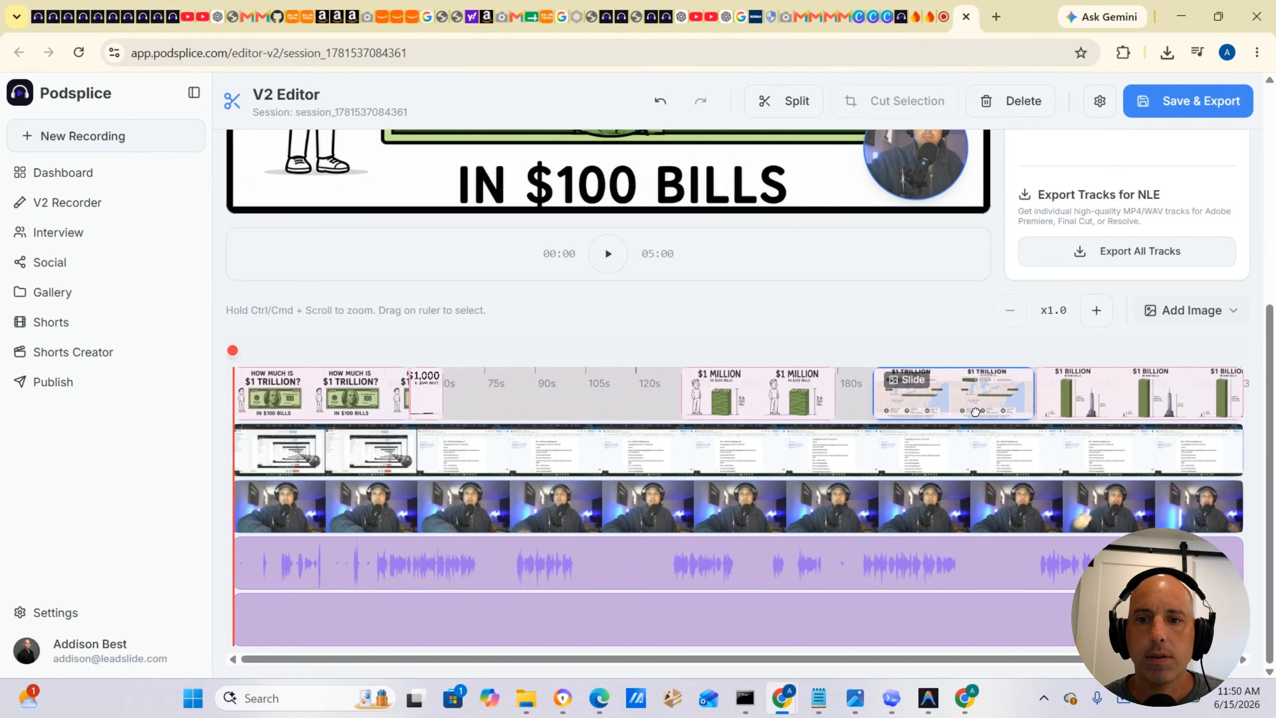
Line up the $1,000, $1 Million and $1 Trillion slides in sequence after the opening slide.
{"action": "left_click_drag", "start_coordinate": [427, 407], "coordinate": [495, 404]}
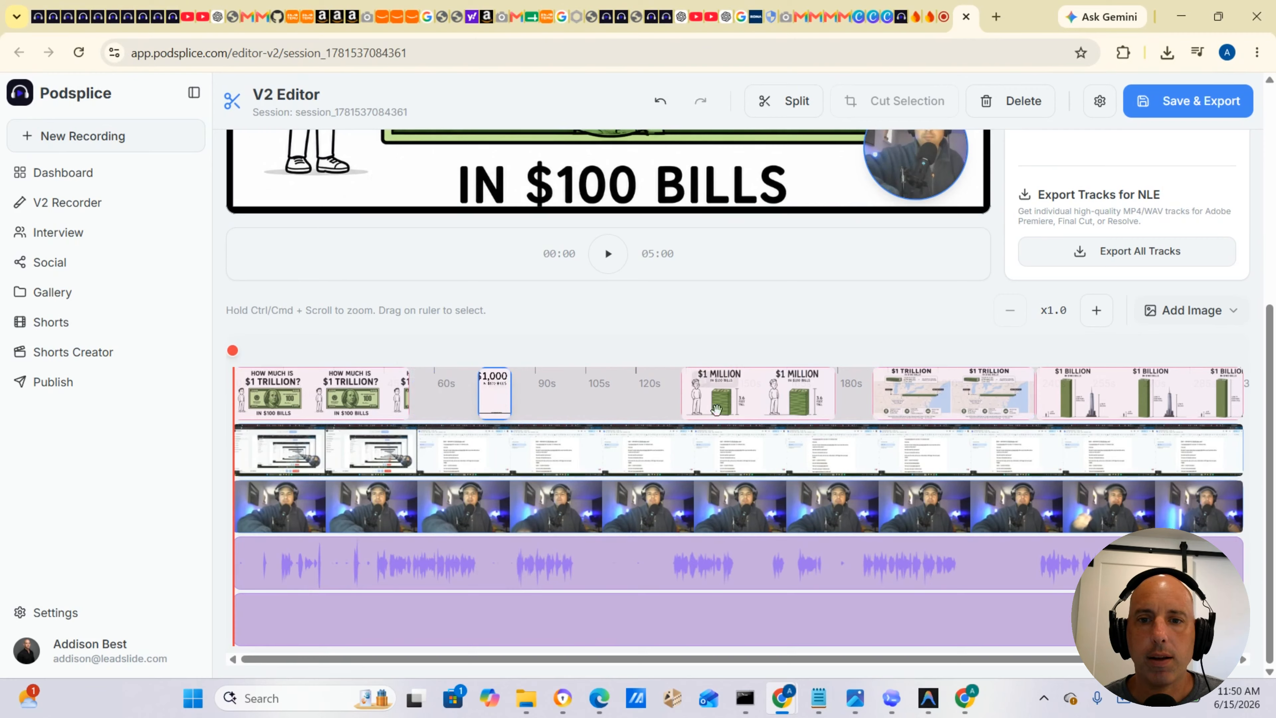
{"action": "mouse_move", "coordinate": [769, 402]}
{"action": "left_mouse_down"}
{"action": "mouse_move", "coordinate": [713, 400]}
{"action": "mouse_move", "coordinate": [764, 390]}
{"action": "left_mouse_up"}
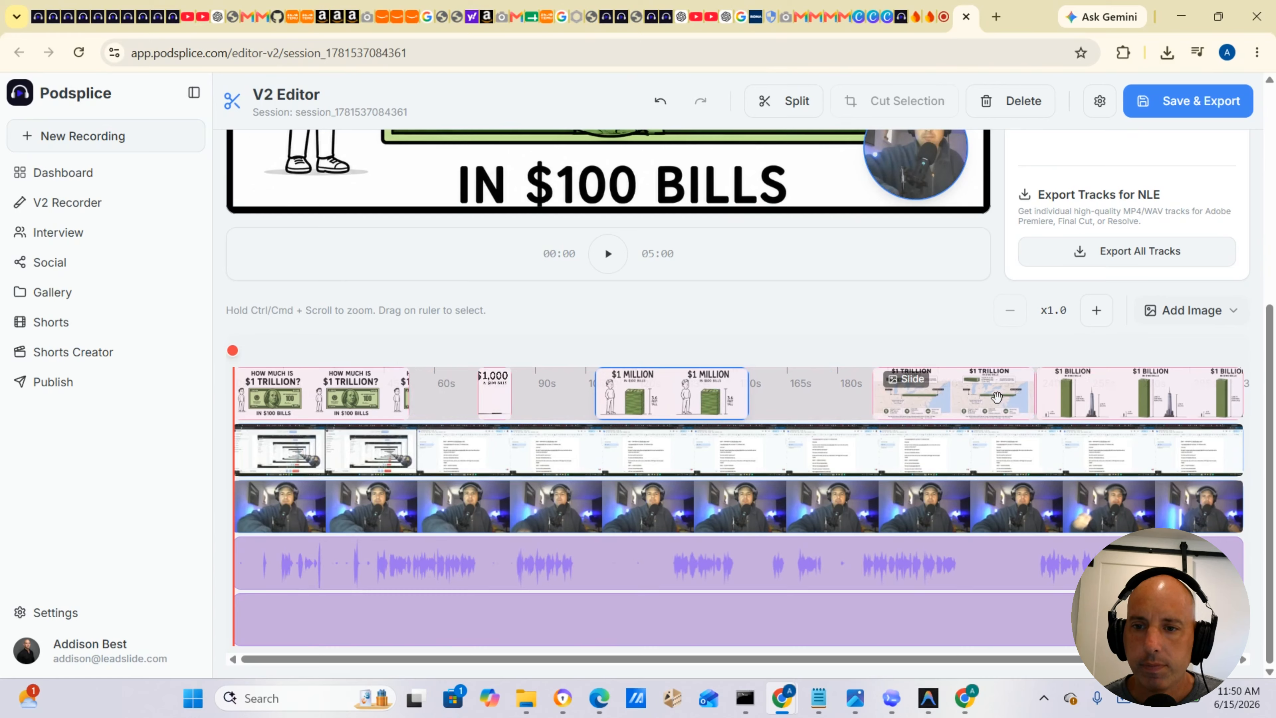
{"action": "left_click_drag", "start_coordinate": [997, 397], "coordinate": [897, 391]}
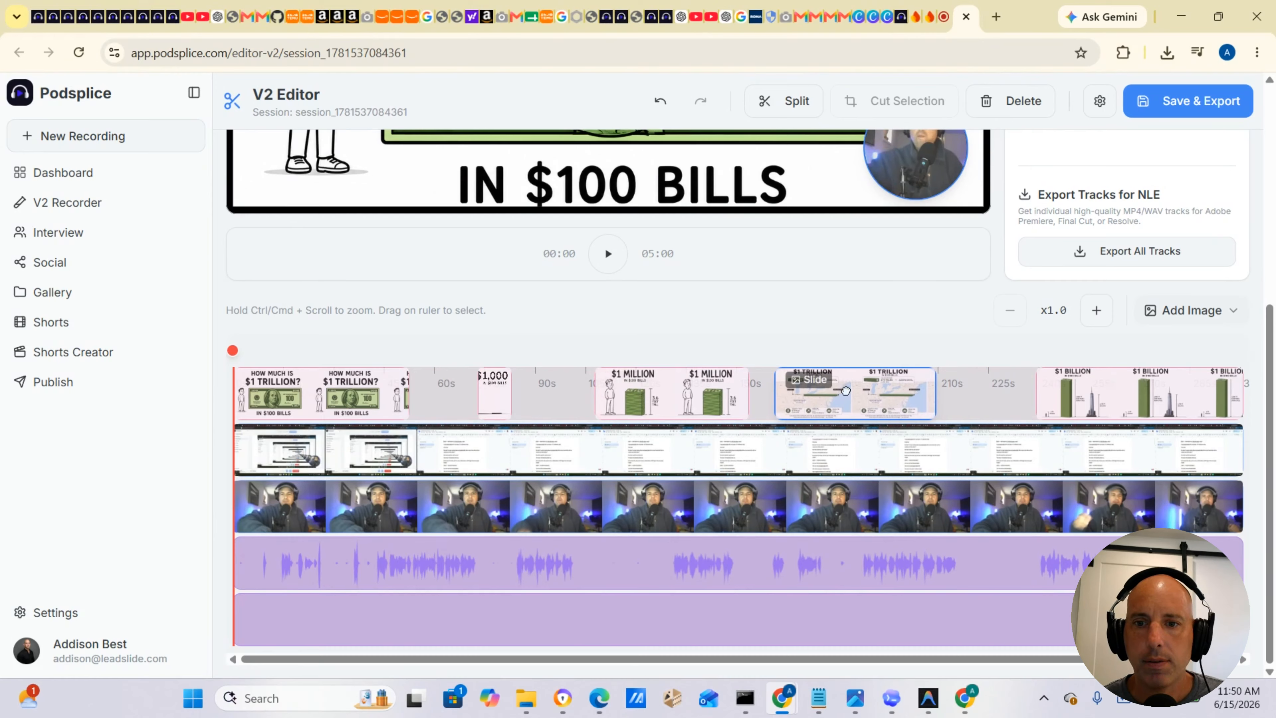
{"action": "left_click_drag", "start_coordinate": [847, 391], "coordinate": [935, 392]}
Swap the $1 Billion and $1 Trillion slides so the $1 Trillion slide ends the timeline, extending its start earlier.
{"action": "left_click", "coordinate": [1186, 397]}
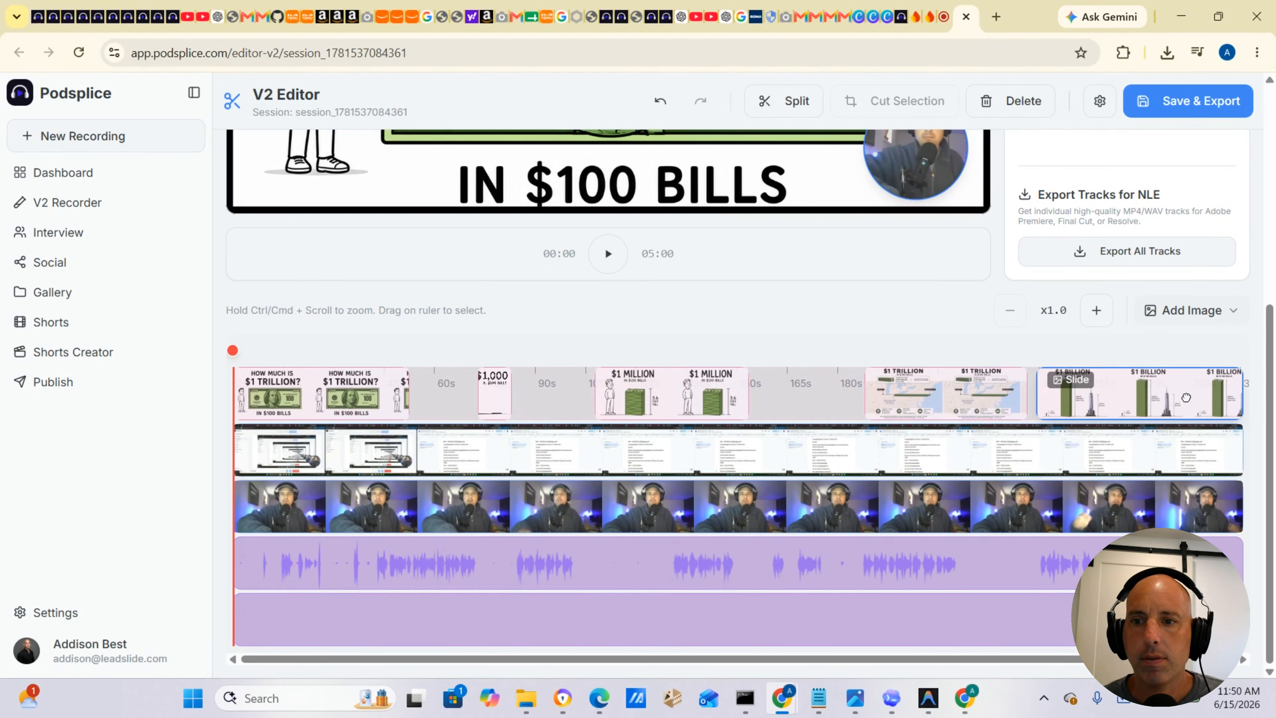
{"action": "left_click_drag", "start_coordinate": [1186, 397], "coordinate": [897, 385]}
{"action": "left_click_drag", "start_coordinate": [999, 392], "coordinate": [1199, 397]}
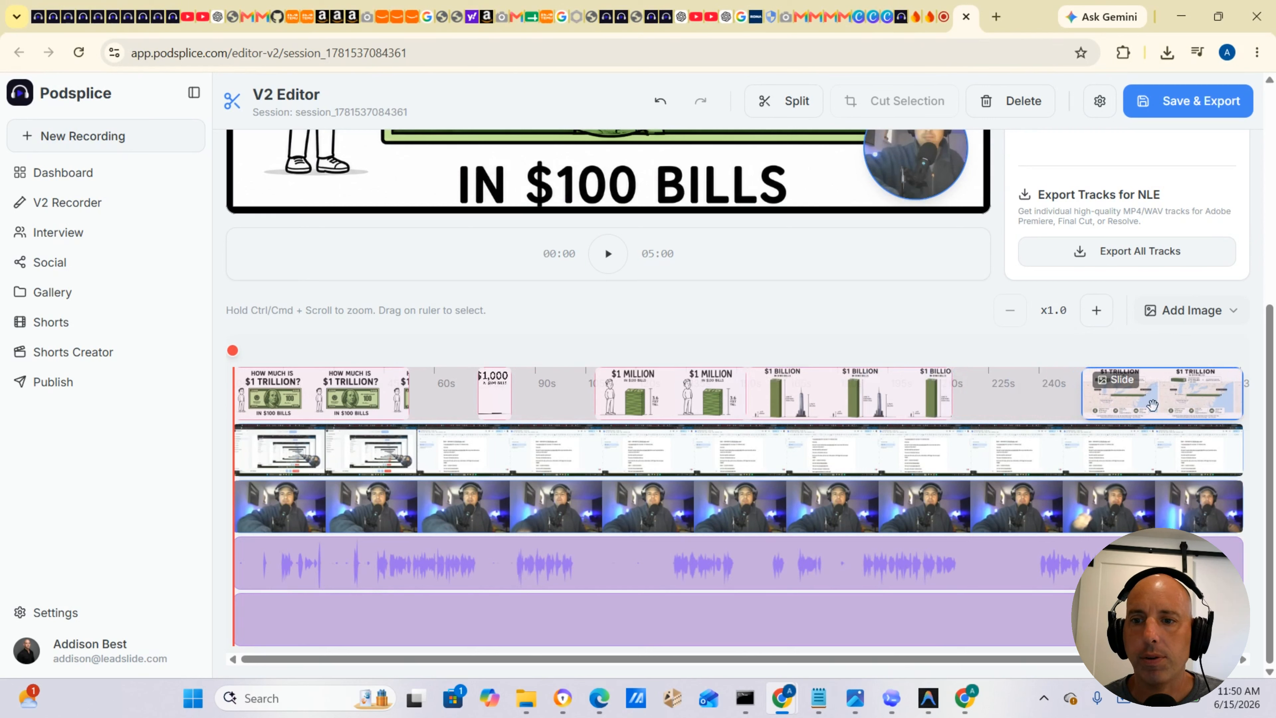
{"action": "left_click_drag", "start_coordinate": [1081, 412], "coordinate": [969, 411]}
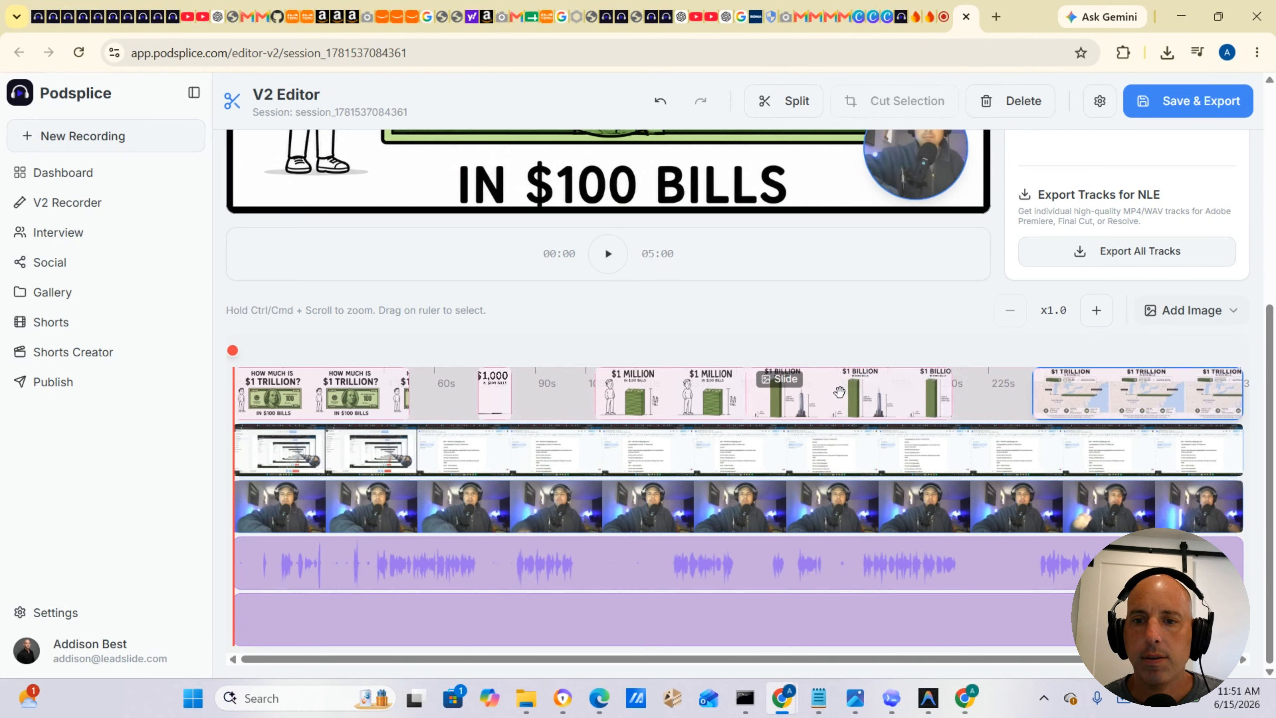
Close the gaps between slides by shifting the $1 Billion, $1 Million and $1,000 slides and stretching the opening and $1,000 slides to meet.
{"action": "left_click_drag", "start_coordinate": [848, 391], "coordinate": [940, 391]}
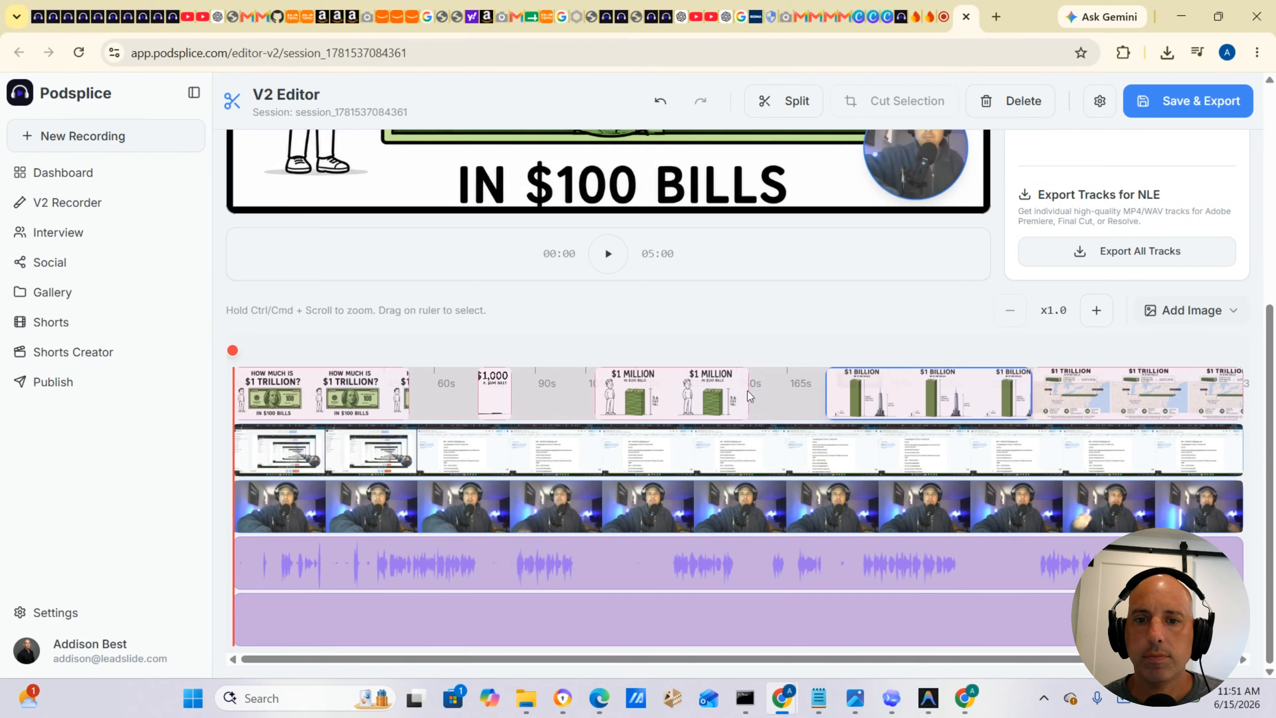
{"action": "left_click_drag", "start_coordinate": [687, 391], "coordinate": [765, 397]}
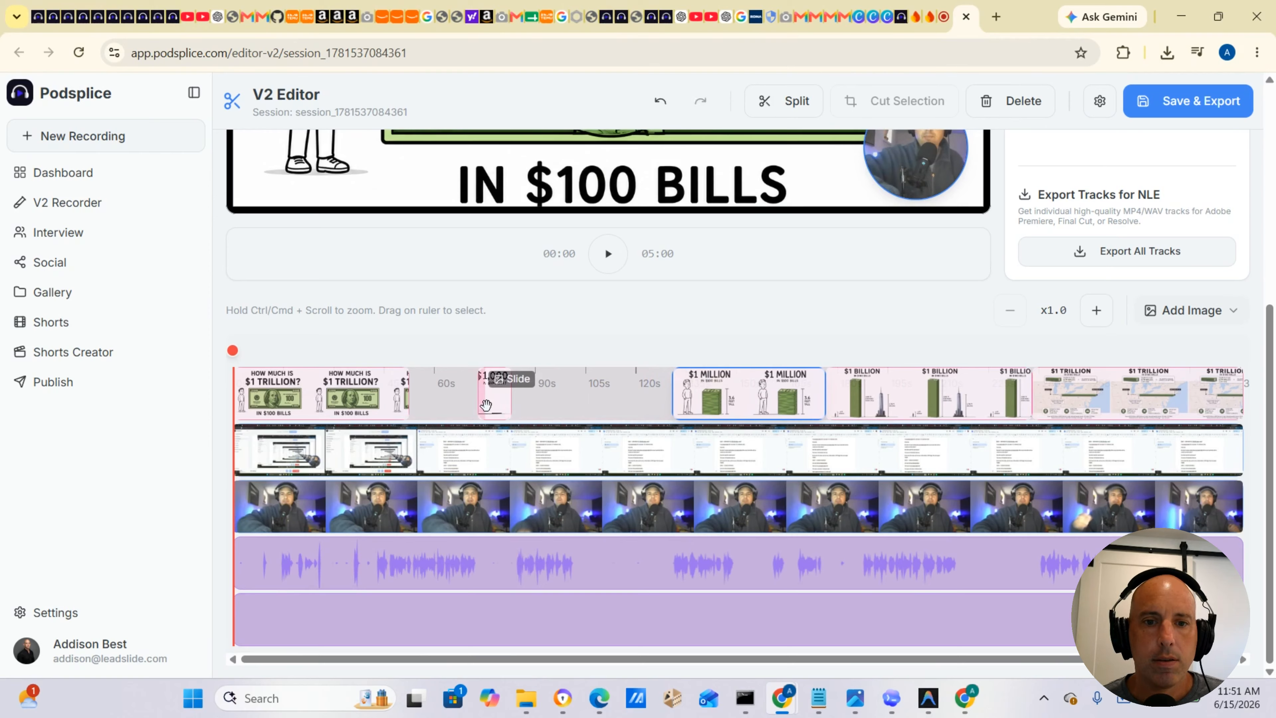
{"action": "left_click_drag", "start_coordinate": [501, 406], "coordinate": [660, 409]}
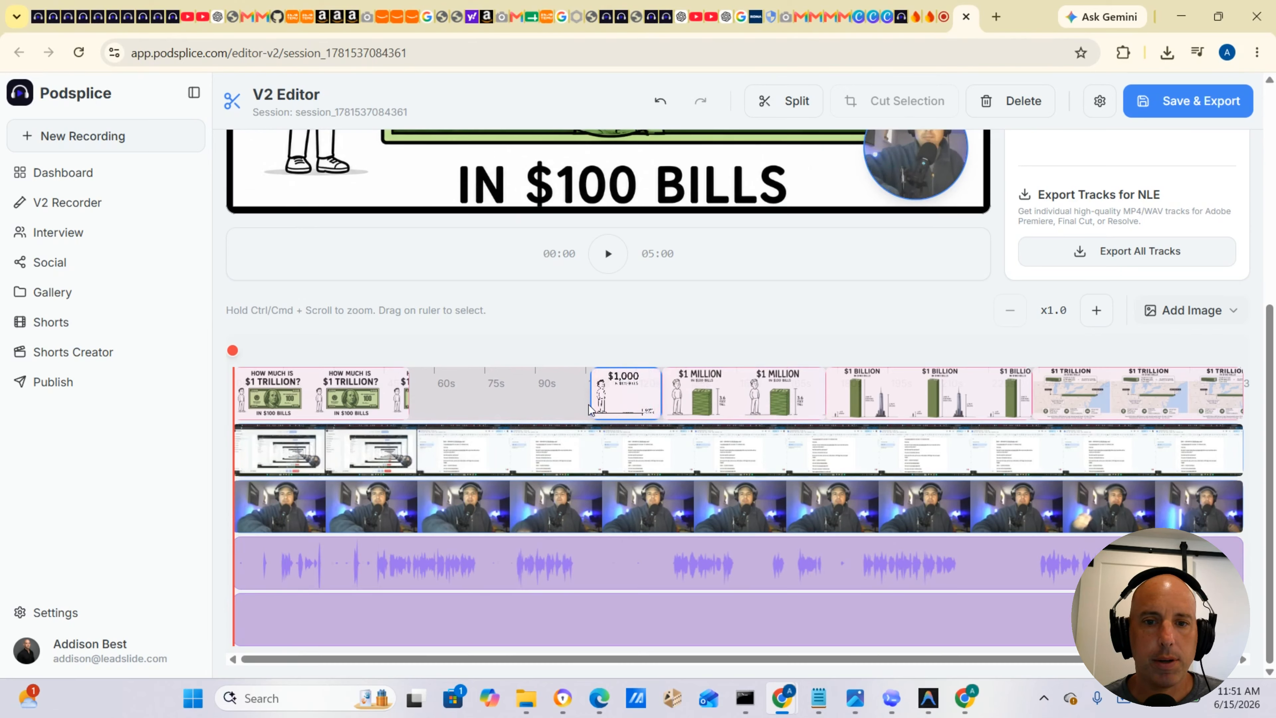
{"action": "left_click_drag", "start_coordinate": [590, 402], "coordinate": [519, 401]}
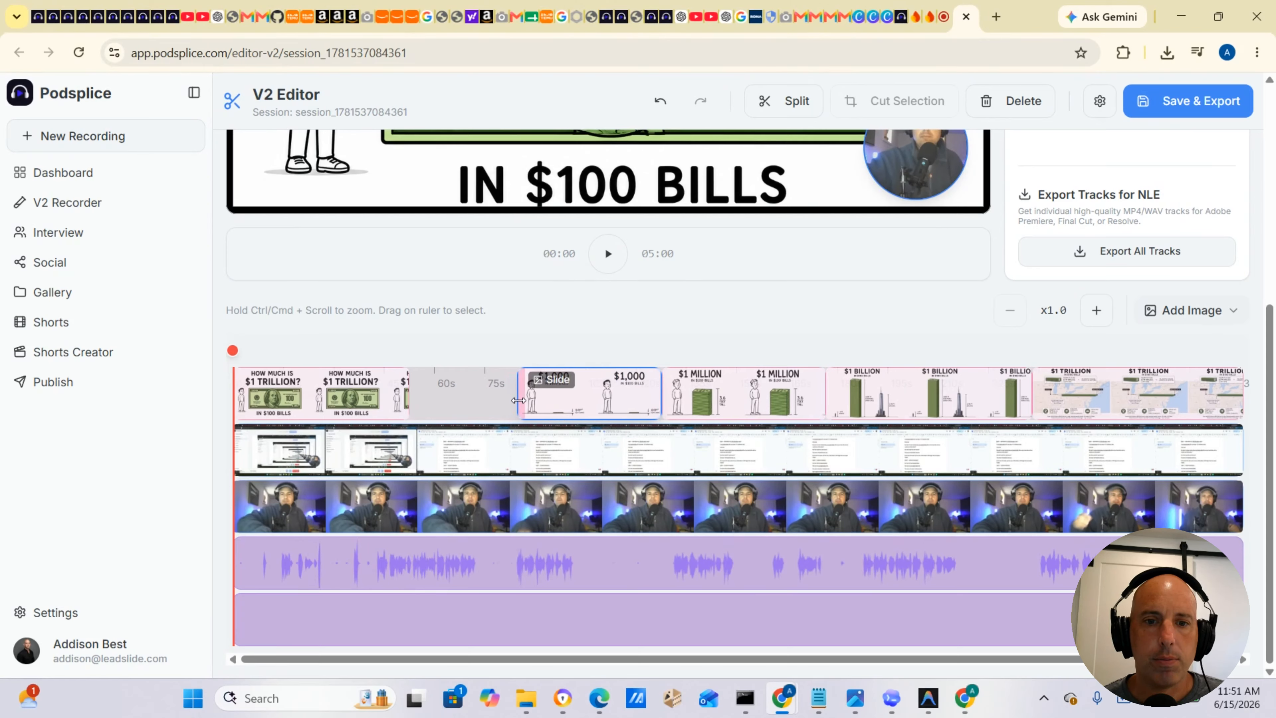
{"action": "left_click_drag", "start_coordinate": [412, 405], "coordinate": [482, 401]}
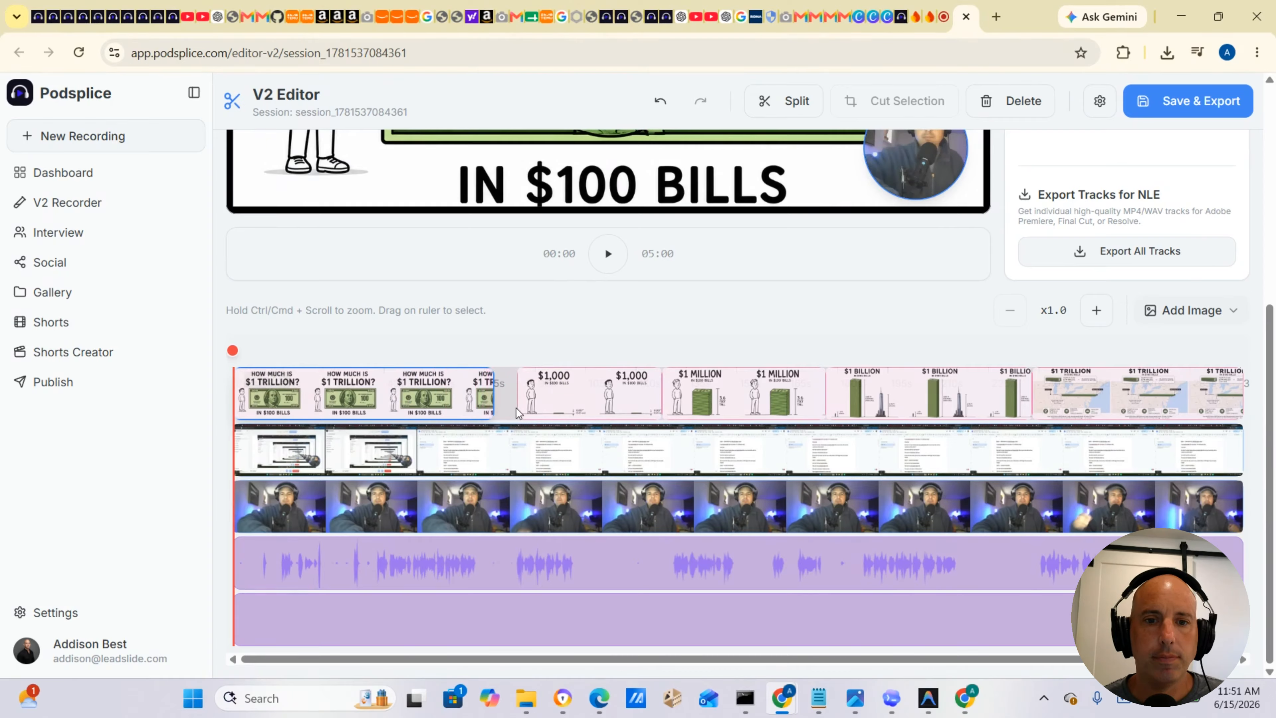
{"action": "left_click_drag", "start_coordinate": [520, 403], "coordinate": [512, 404]}
{"action": "left_click", "coordinate": [494, 406]}
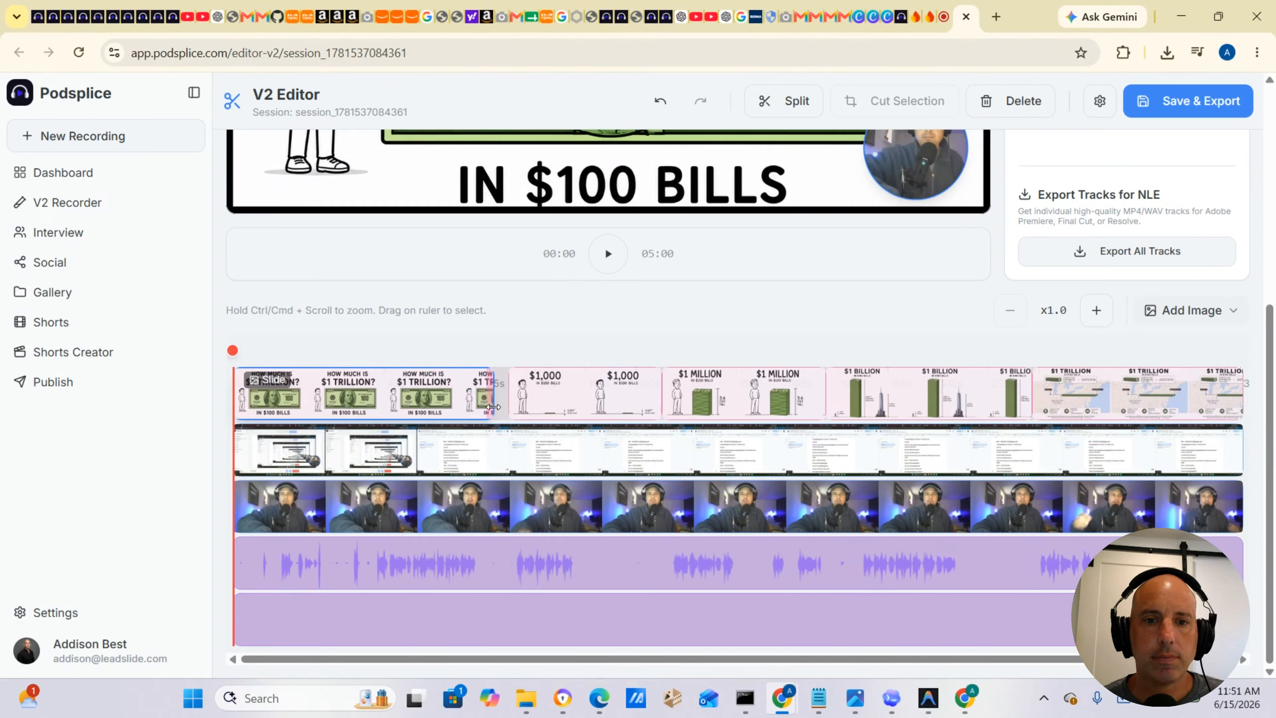
{"action": "left_click_drag", "start_coordinate": [504, 407], "coordinate": [507, 408]}
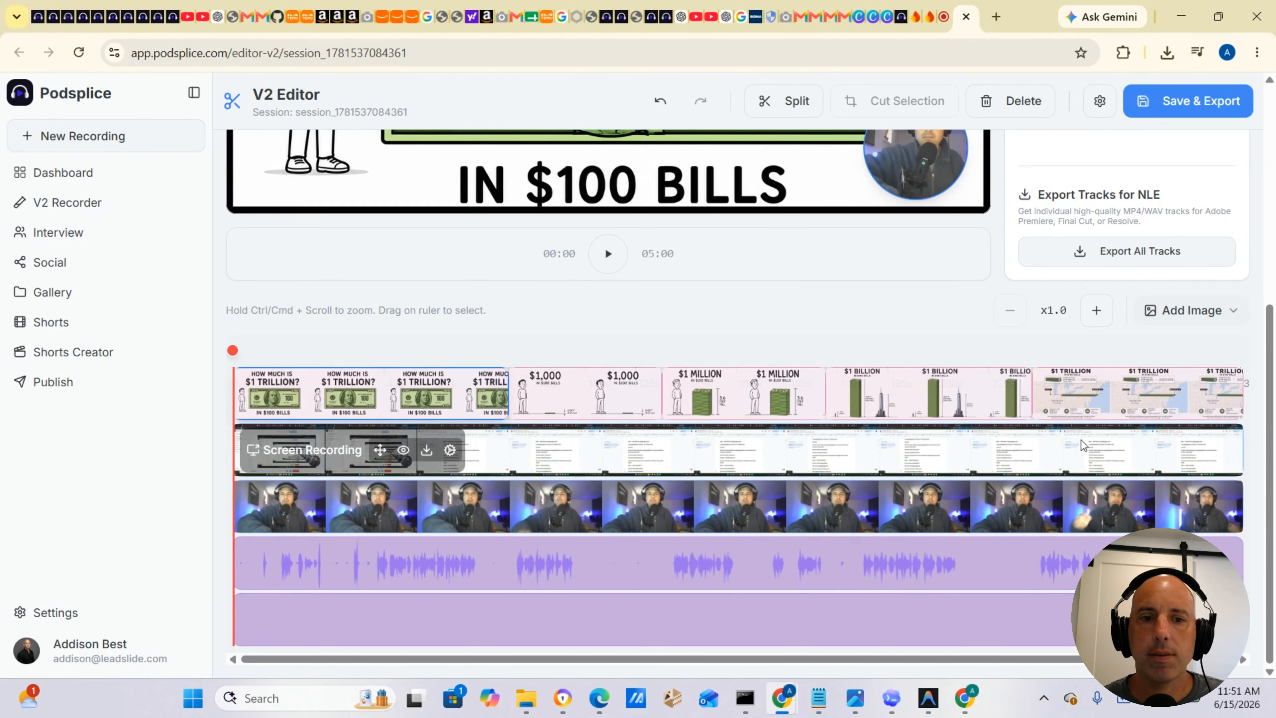
Play the edit from the beginning to preview the opening slide over the recording.
{"action": "left_click_drag", "start_coordinate": [234, 352], "coordinate": [244, 354]}
{"action": "scroll", "coordinate": [242, 358], "scroll_direction": "up", "scroll_amount": 2}
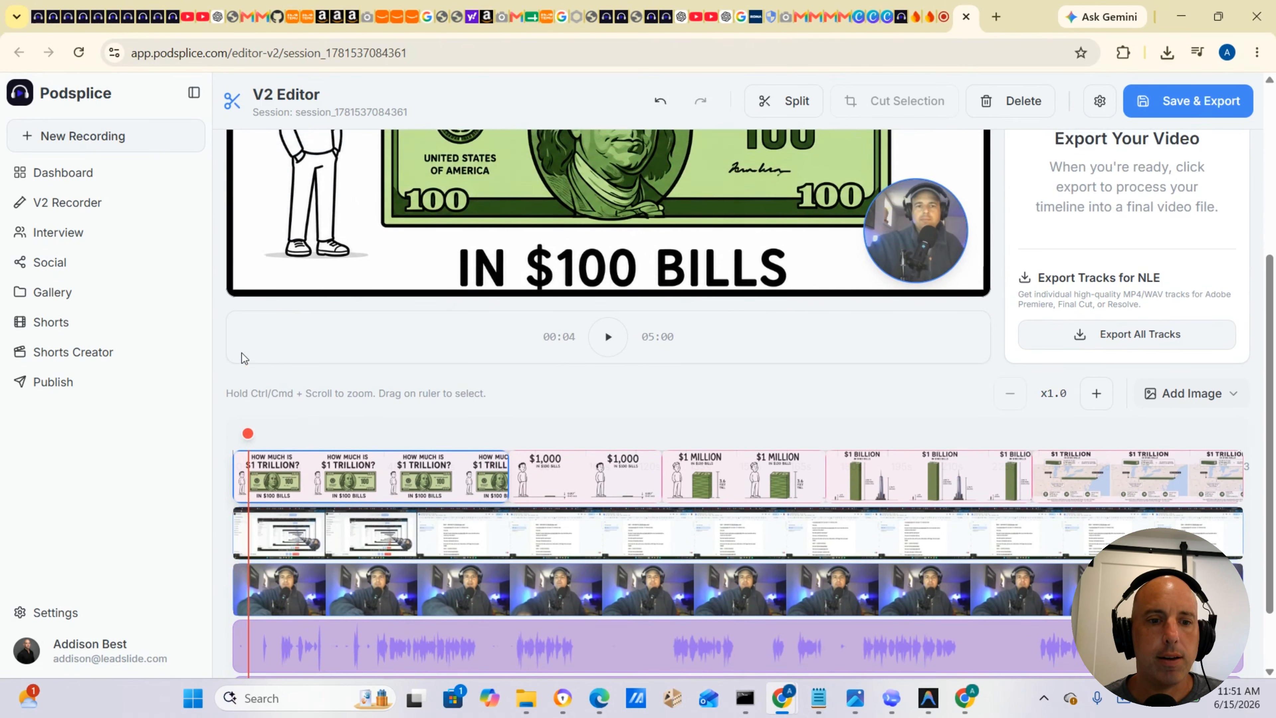
{"action": "left_click", "coordinate": [608, 342]}
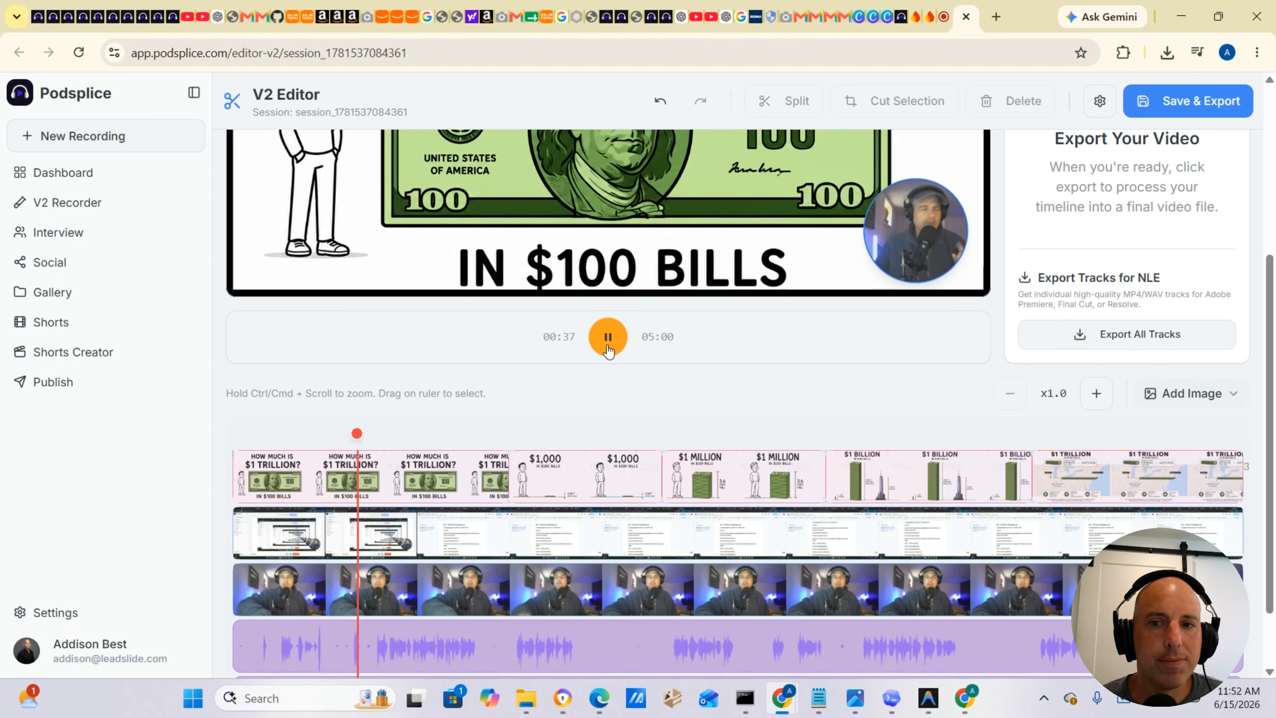
{"action": "left_click", "coordinate": [608, 337]}
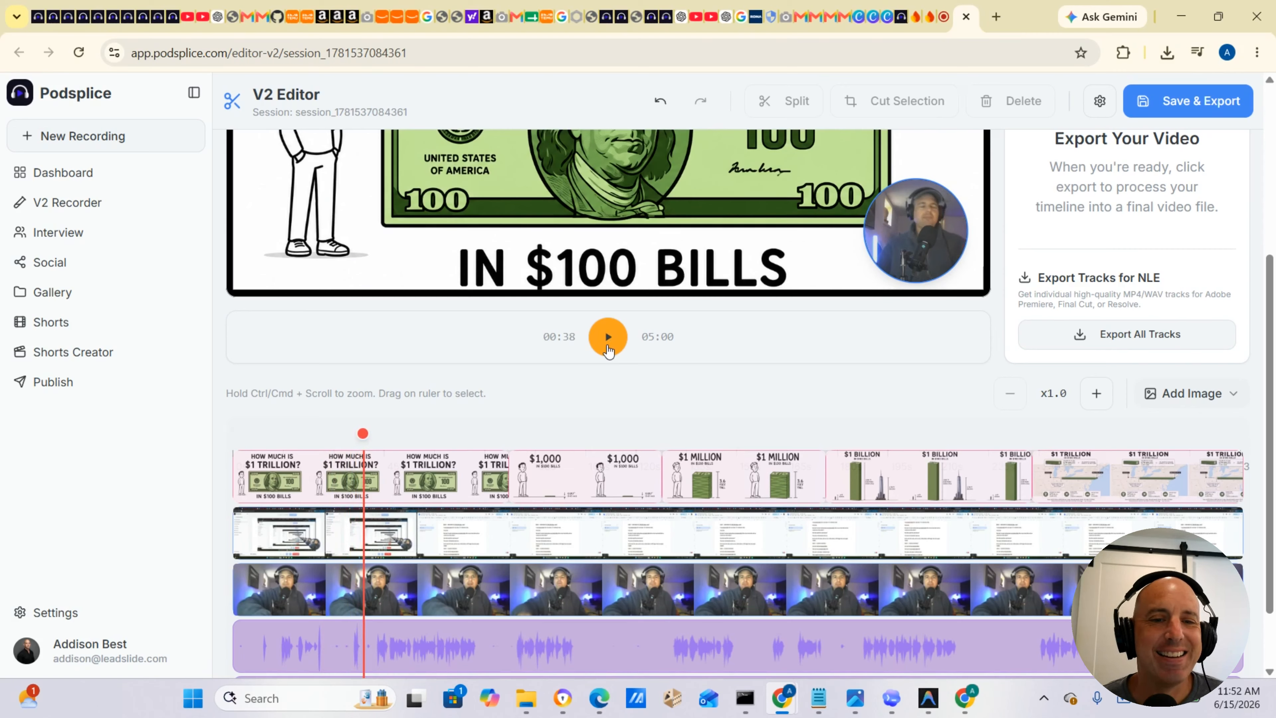
Select the stretch of recording from near the start to just past the playhead and cut it out.
{"action": "left_click_drag", "start_coordinate": [254, 442], "coordinate": [371, 488]}
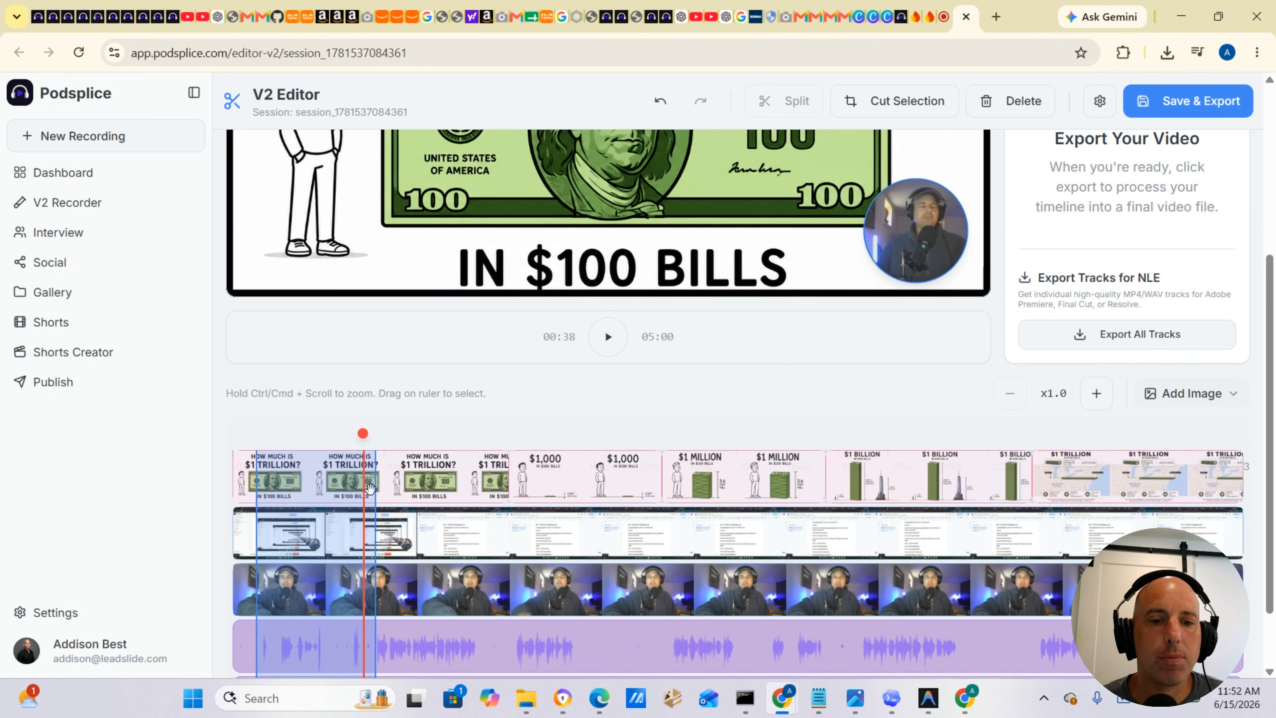
{"action": "left_click_drag", "start_coordinate": [370, 488], "coordinate": [370, 488]}
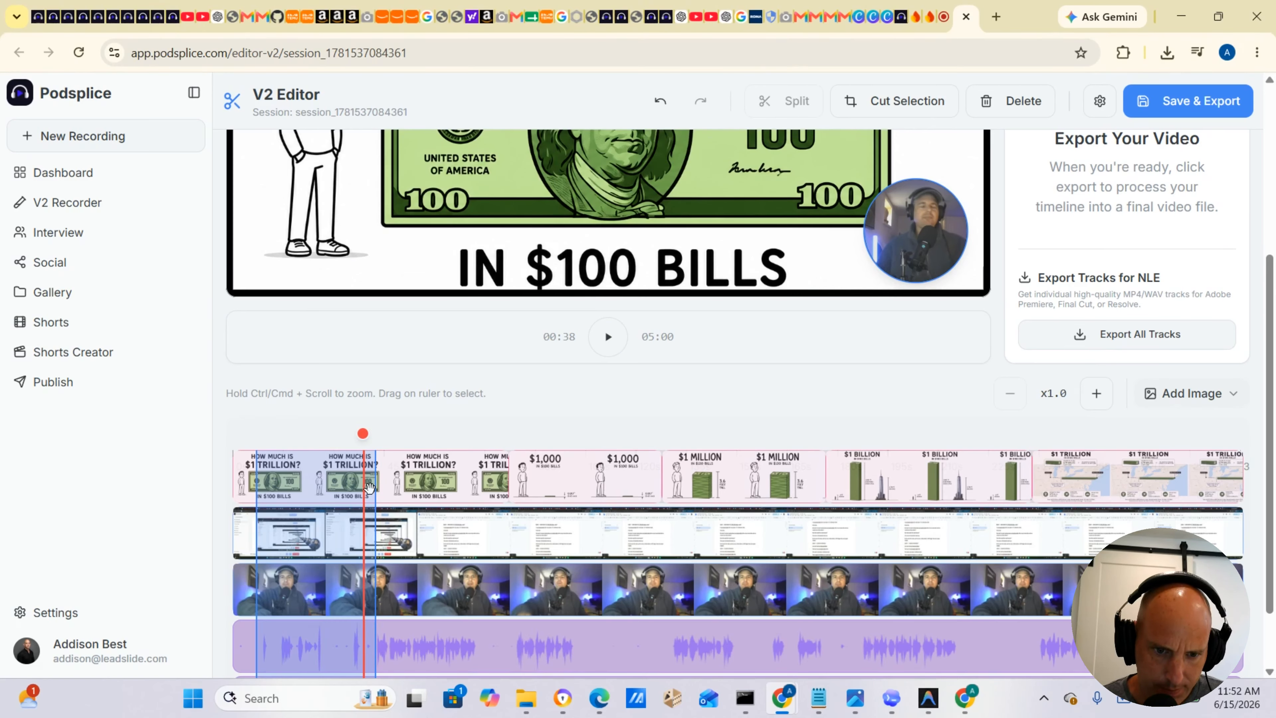
{"action": "left_click_drag", "start_coordinate": [370, 487], "coordinate": [371, 488]}
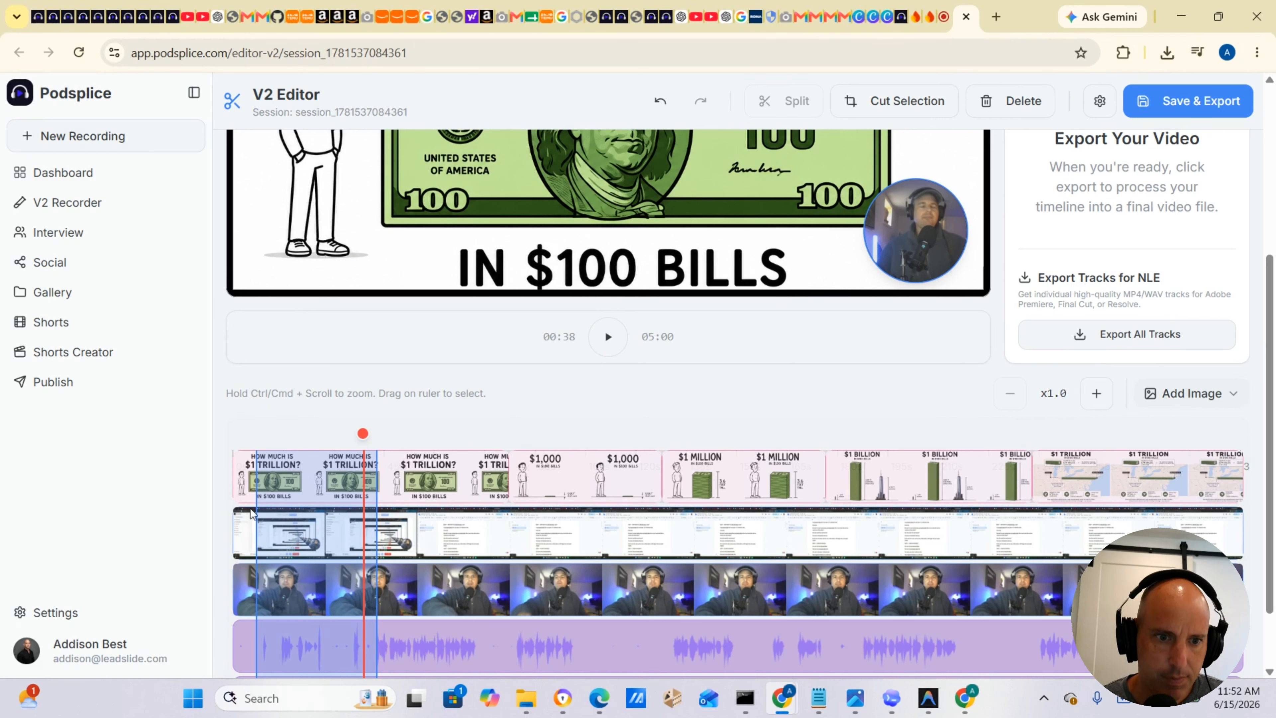
{"action": "left_click_drag", "start_coordinate": [260, 506], "coordinate": [103, 482]}
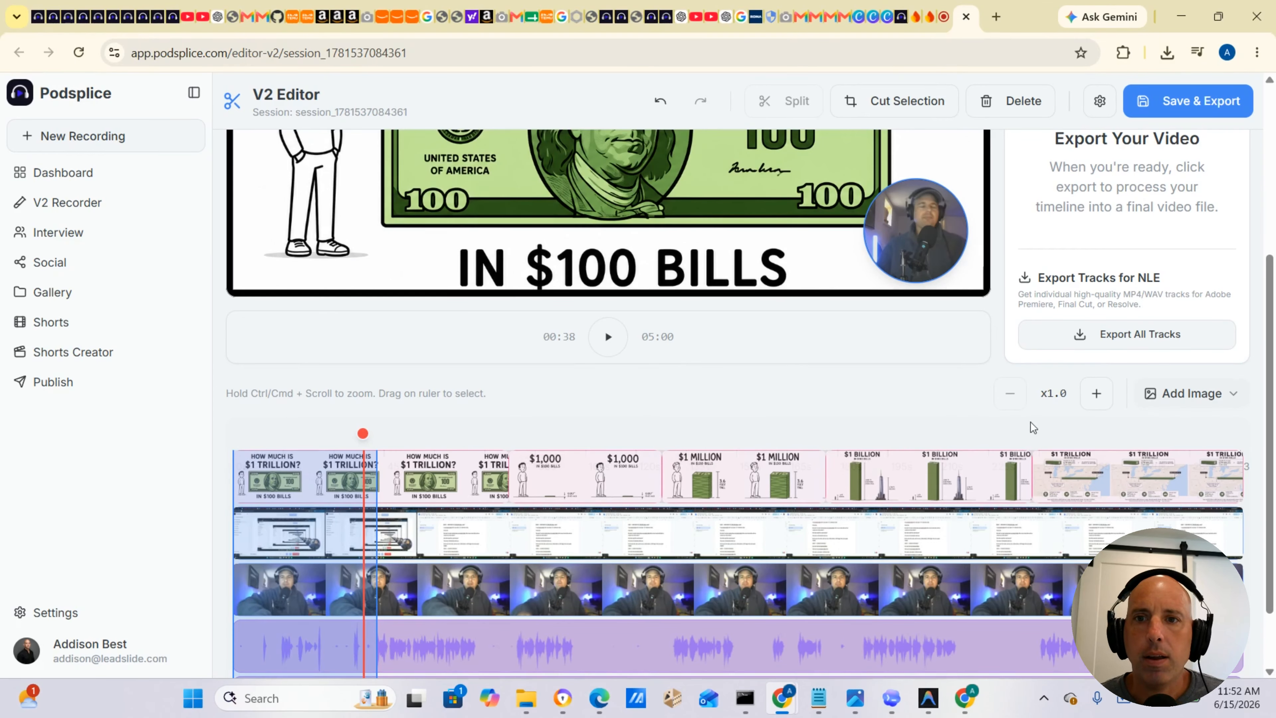
{"action": "left_click", "coordinate": [903, 105]}
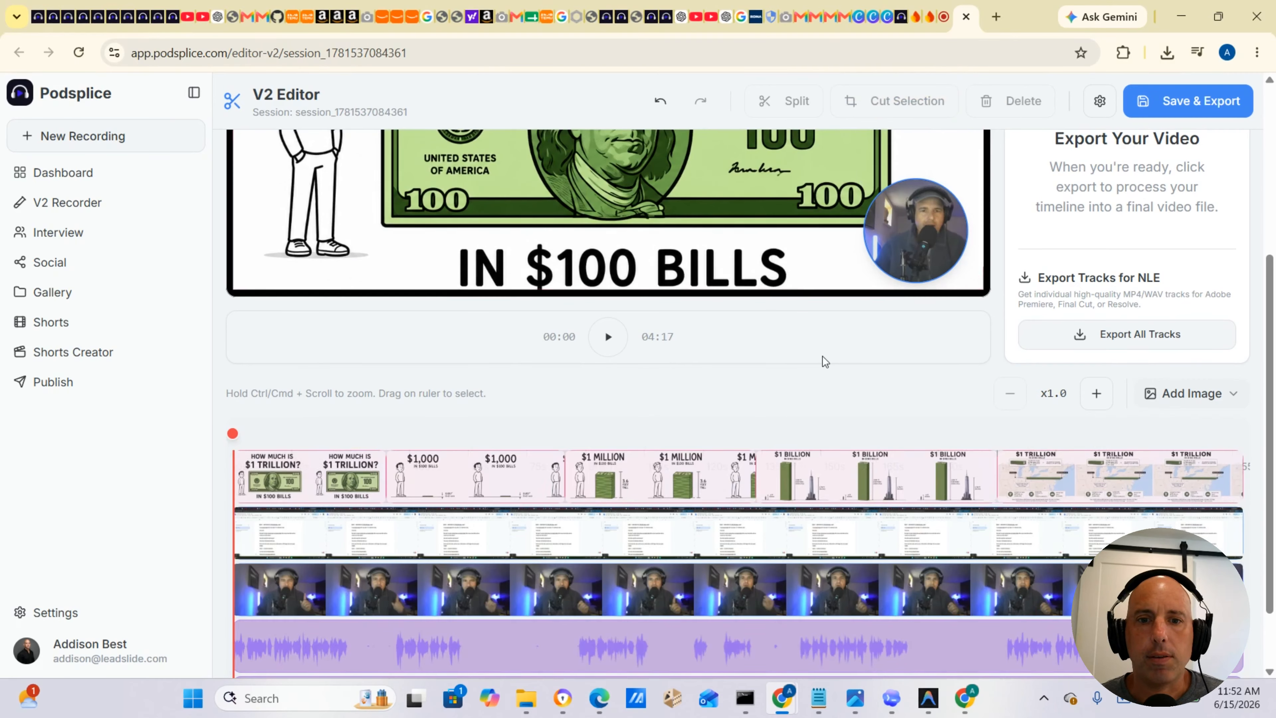
Play the edited timeline and scrub the playhead to around 38 seconds to review the transition.
{"action": "left_click", "coordinate": [606, 337]}
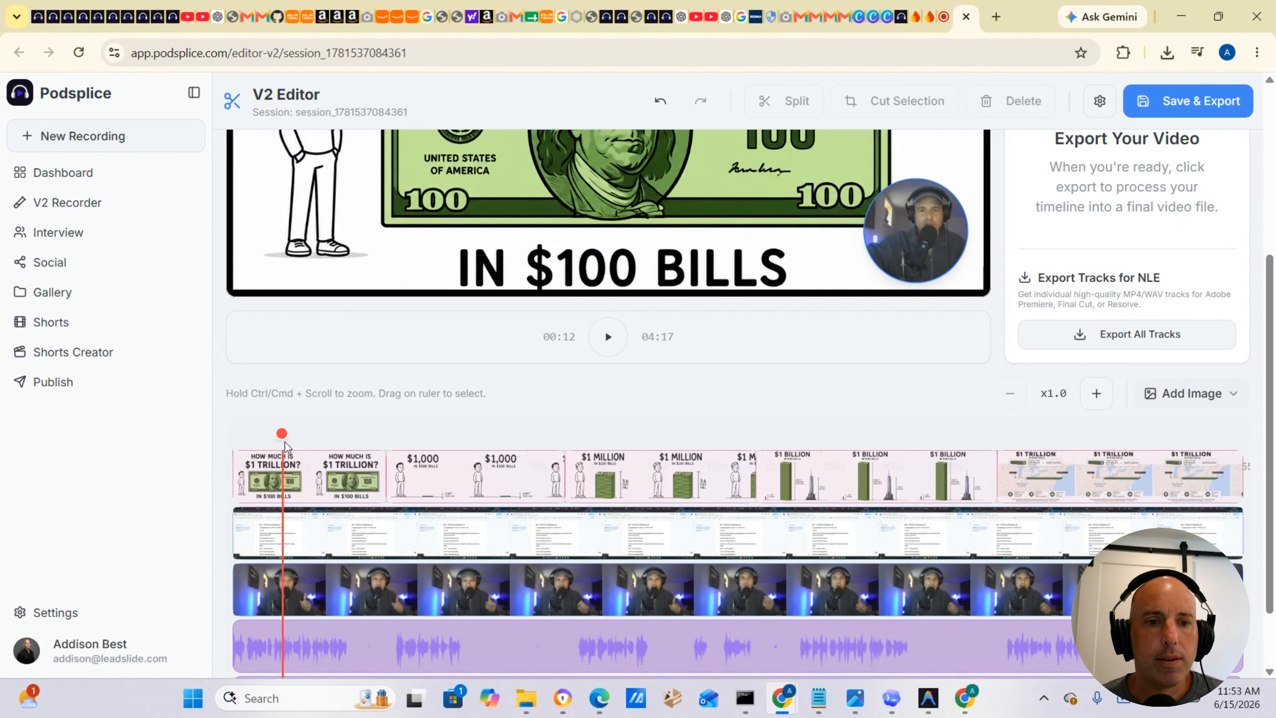
{"action": "left_click_drag", "start_coordinate": [281, 436], "coordinate": [379, 440]}
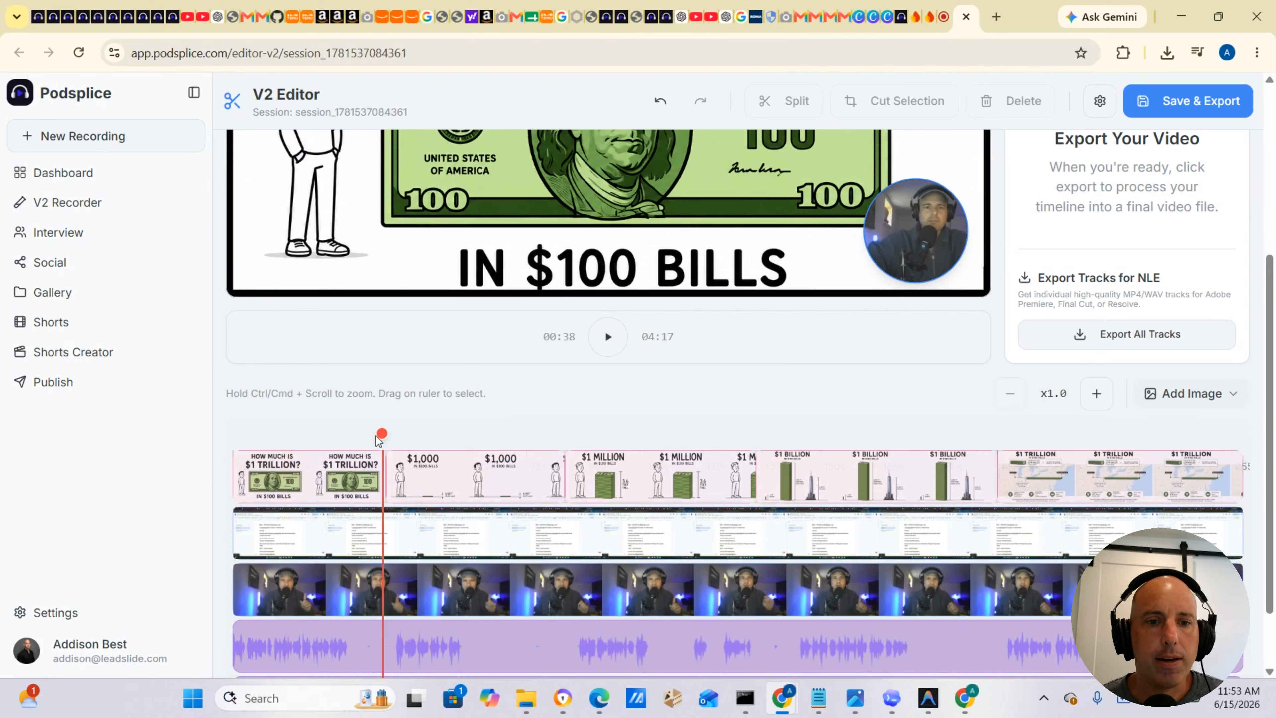
{"action": "left_click", "coordinate": [608, 337]}
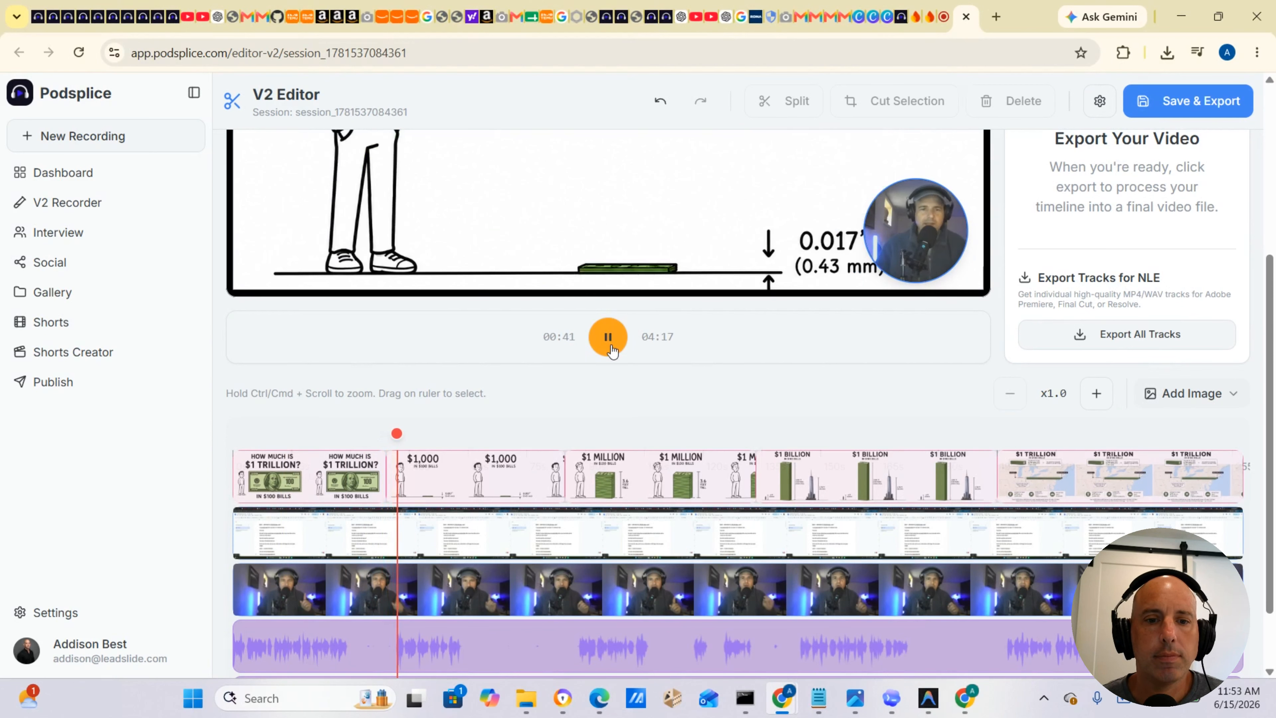
{"action": "left_click", "coordinate": [609, 346]}
Select the short stretch of recording just before the playhead and cut it out.
{"action": "left_click_drag", "start_coordinate": [358, 443], "coordinate": [389, 449]}
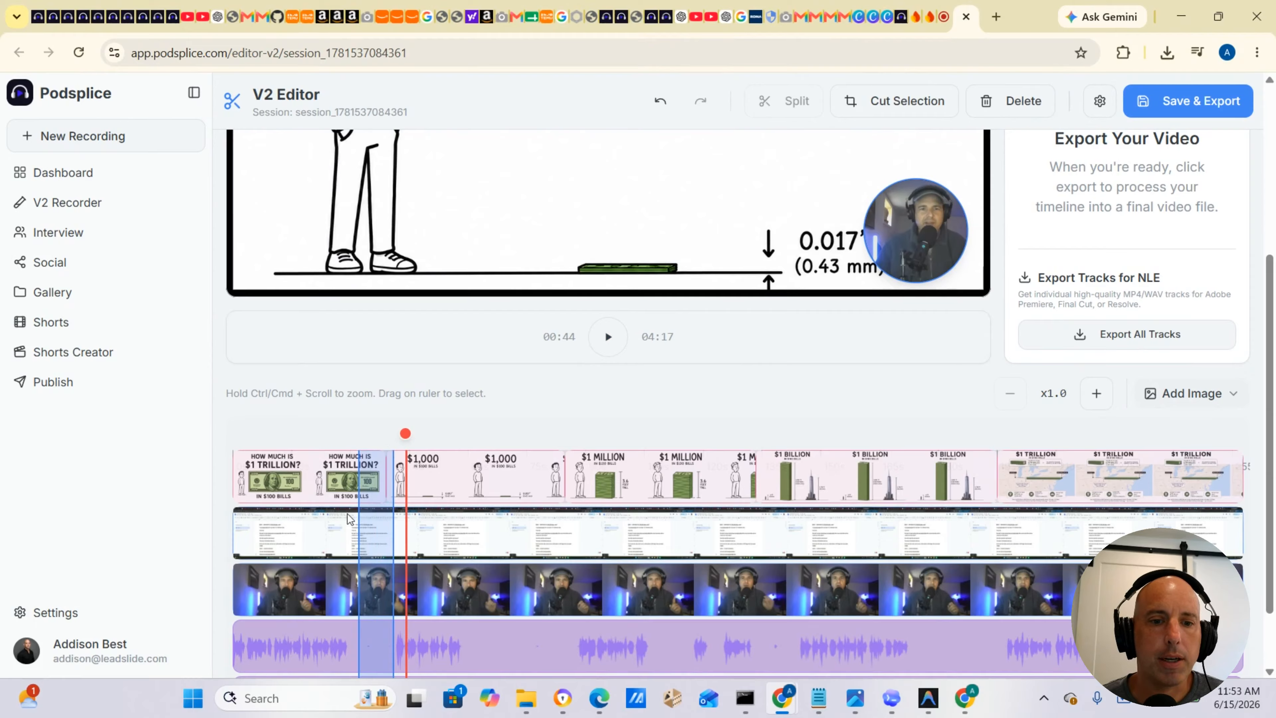
{"action": "left_click_drag", "start_coordinate": [353, 500], "coordinate": [350, 501]}
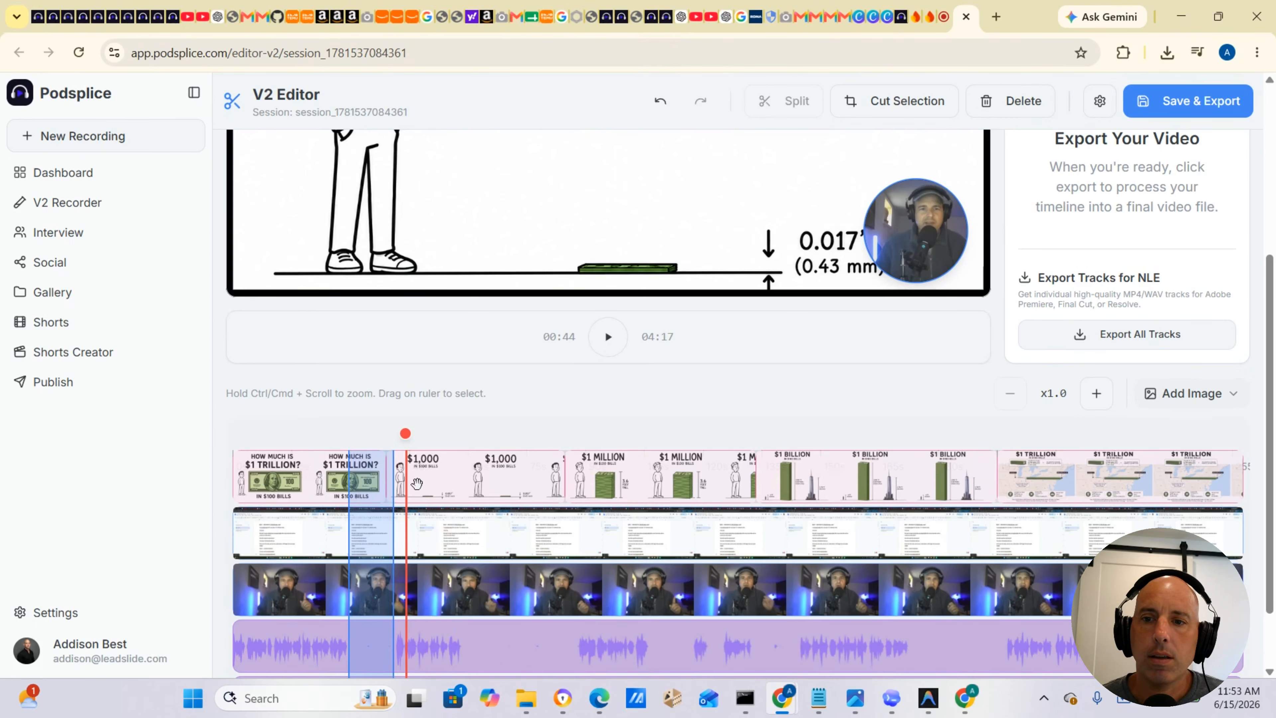
{"action": "left_click", "coordinate": [889, 101]}
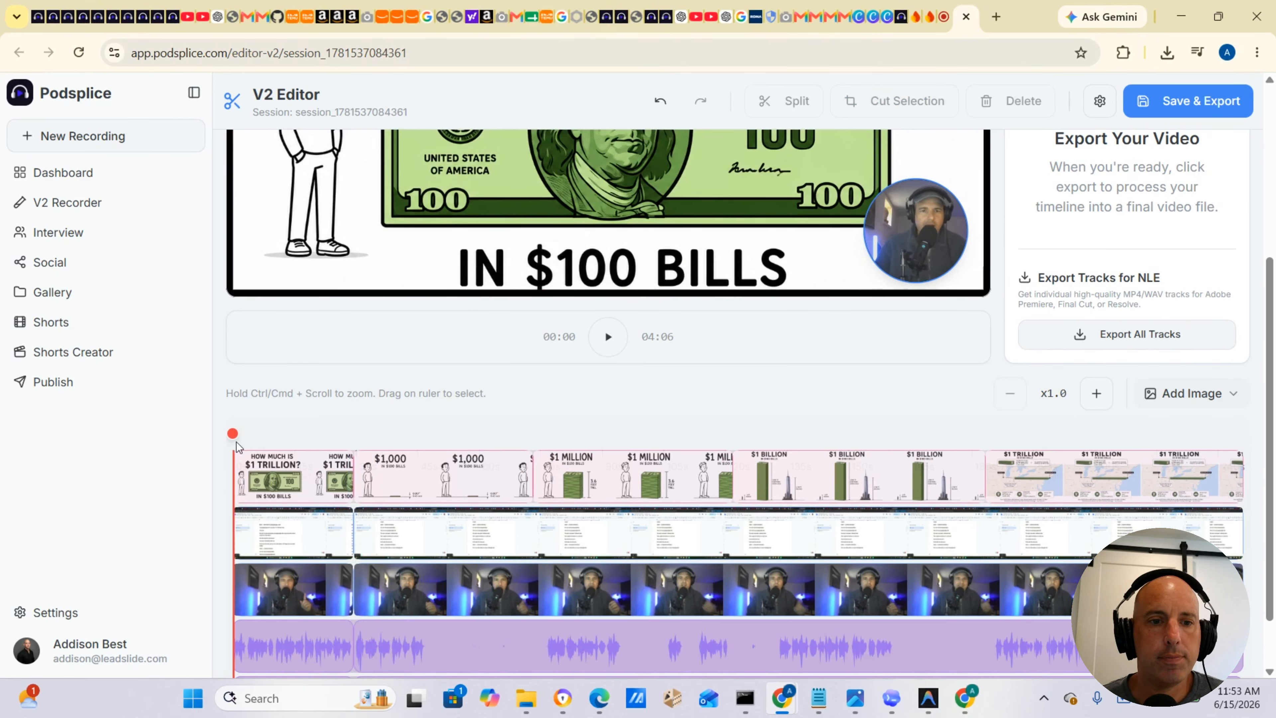
Select the stretch of recording from about 0:47 to the end of the $1,000 slide and cut it out.
{"action": "left_click_drag", "start_coordinate": [236, 441], "coordinate": [538, 467]}
{"action": "left_click_drag", "start_coordinate": [449, 535], "coordinate": [425, 539]}
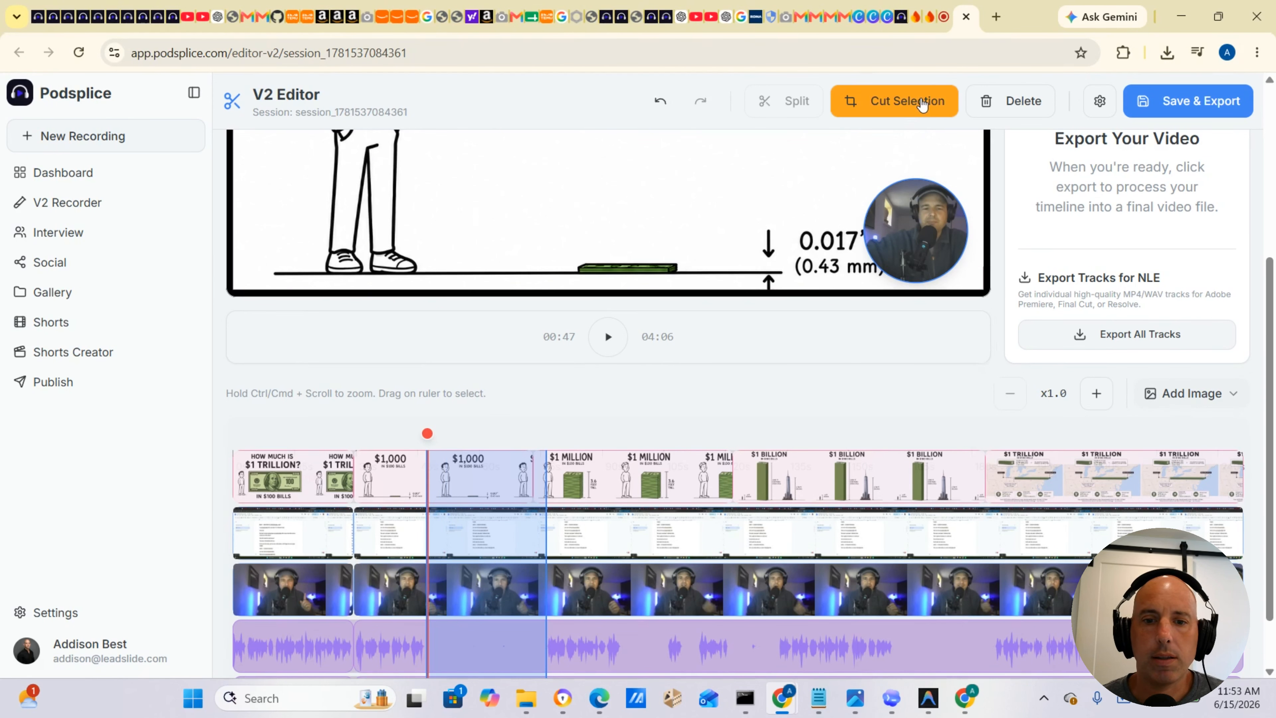
{"action": "left_click", "coordinate": [922, 101]}
Scrub the playhead to about 1:13 and play the timeline to review the slides.
{"action": "mouse_move", "coordinate": [595, 532]}
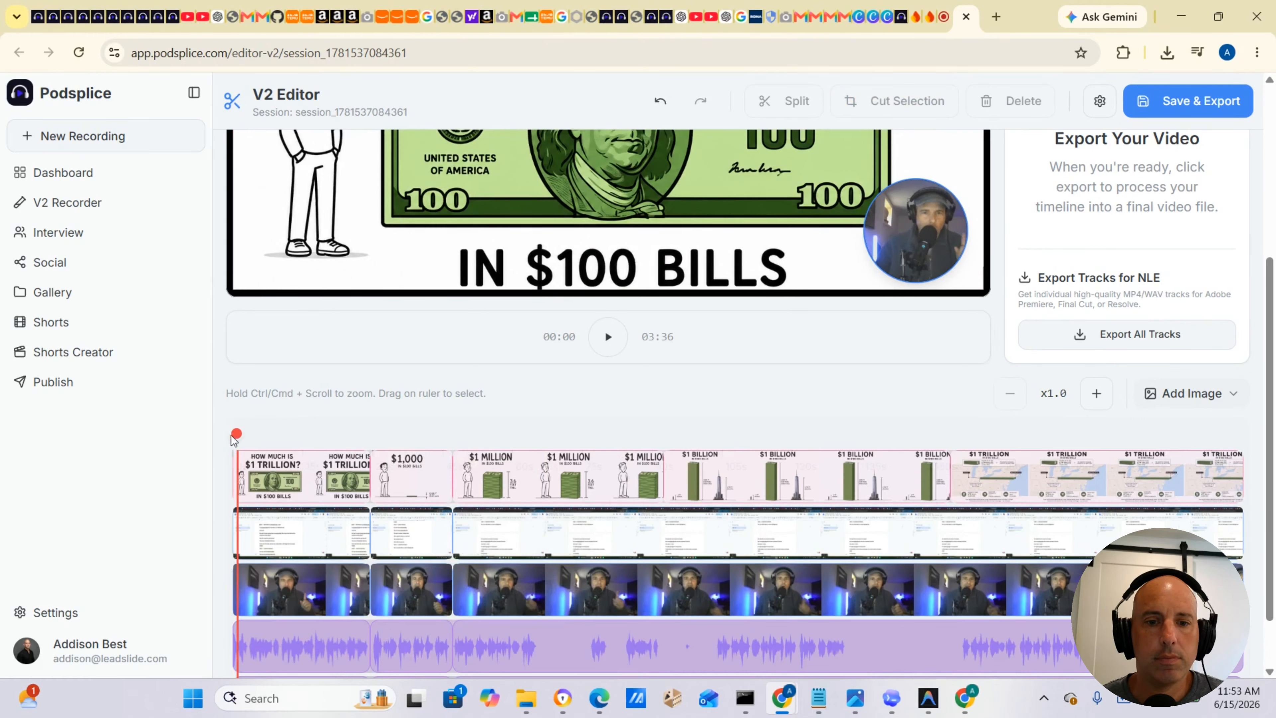
{"action": "left_click_drag", "start_coordinate": [233, 434], "coordinate": [575, 434]}
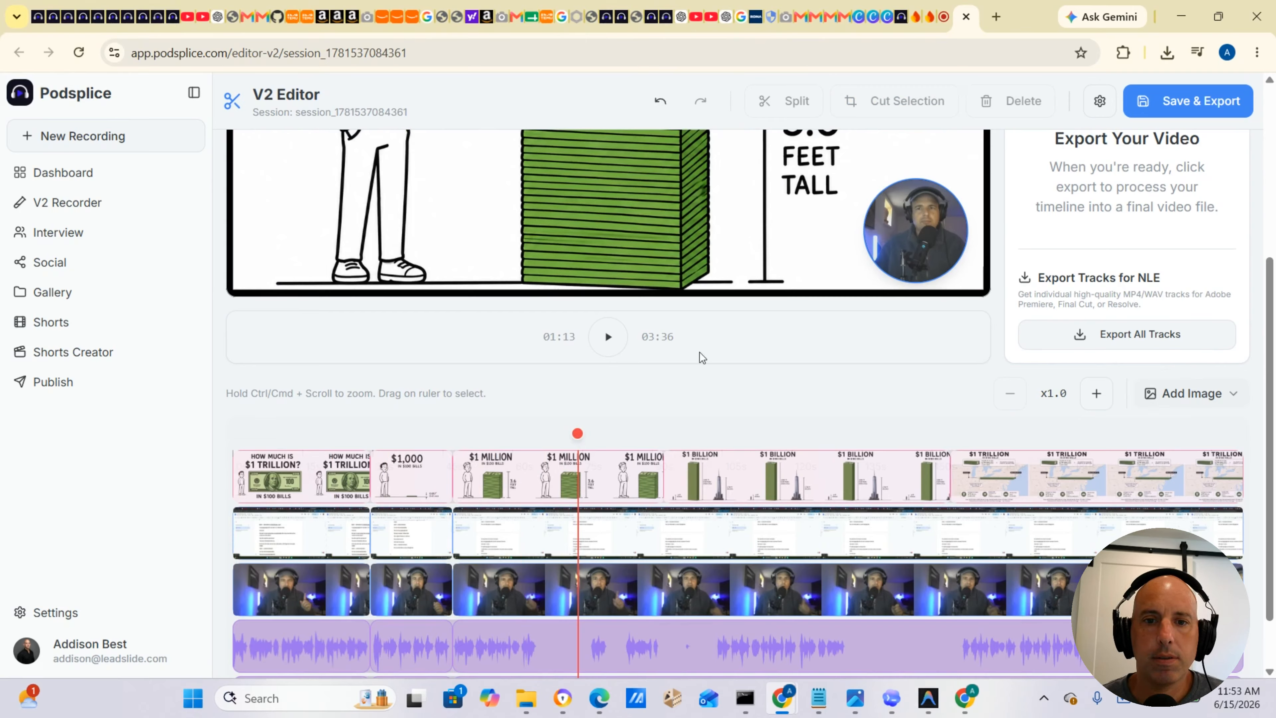
{"action": "left_click", "coordinate": [613, 335]}
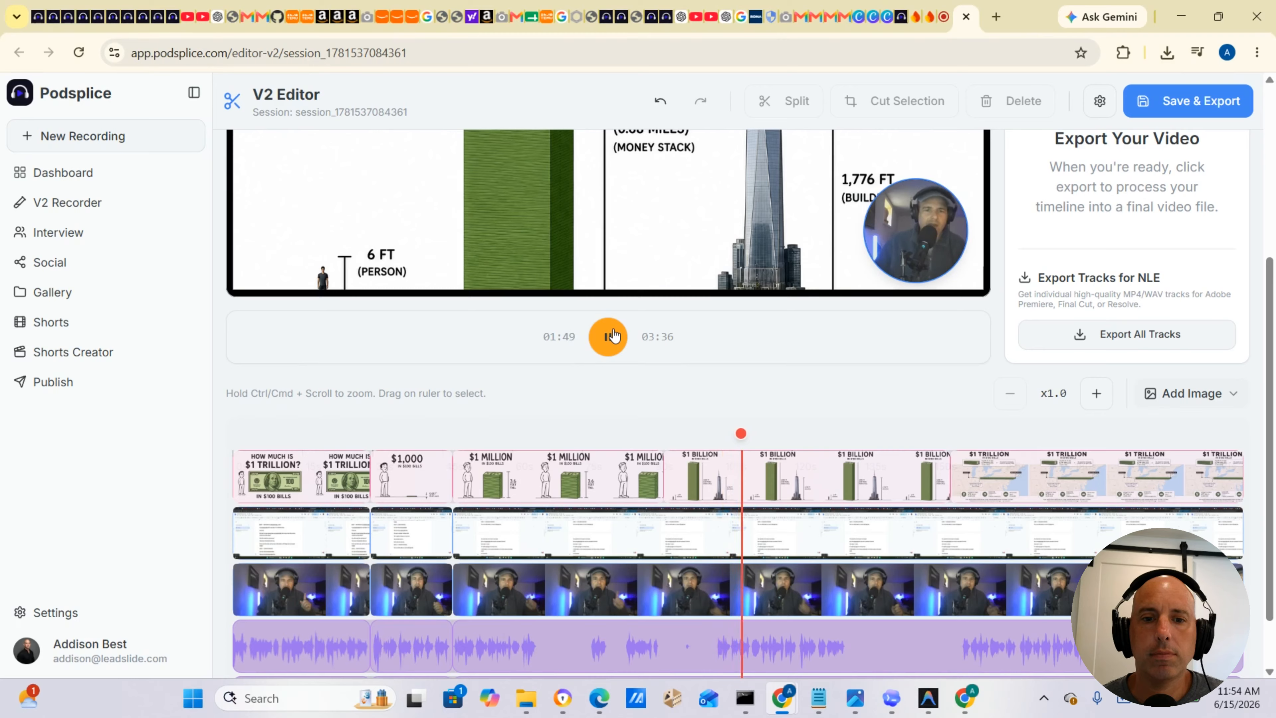
{"action": "left_click", "coordinate": [609, 336]}
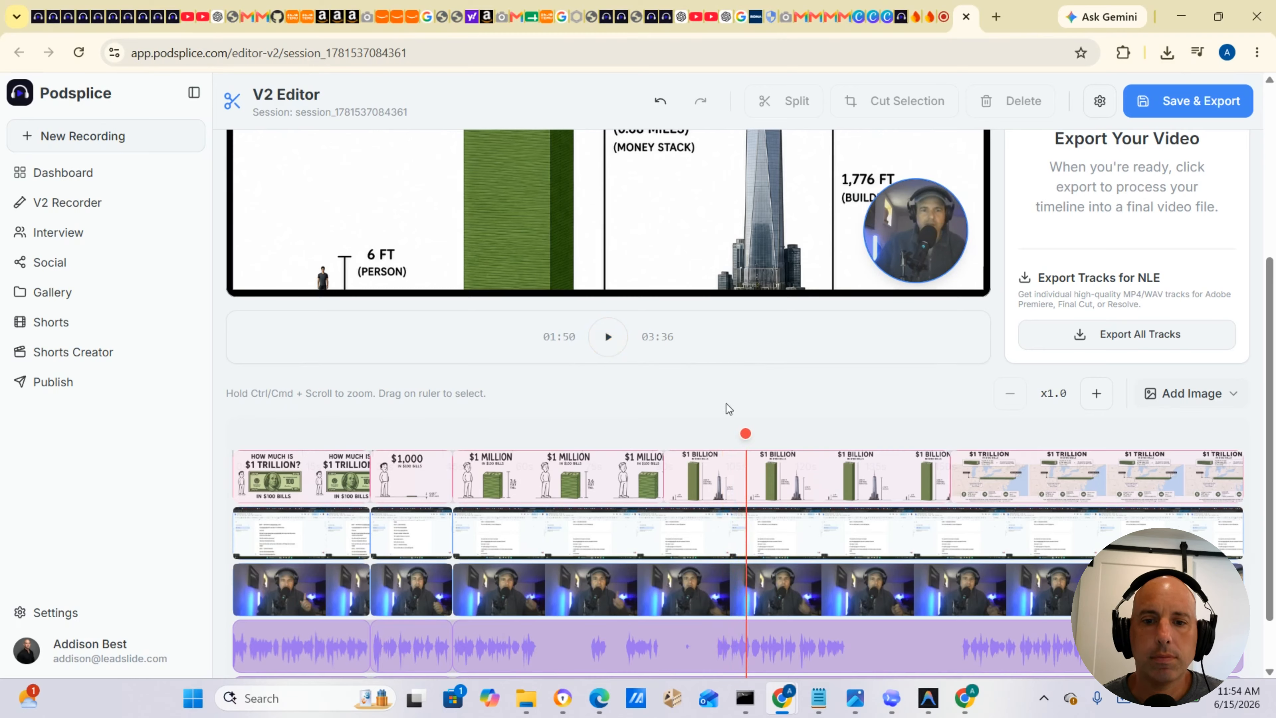
Move the first $1 Billion slide slightly later on the image track.
{"action": "left_click_drag", "start_coordinate": [667, 491], "coordinate": [718, 486]}
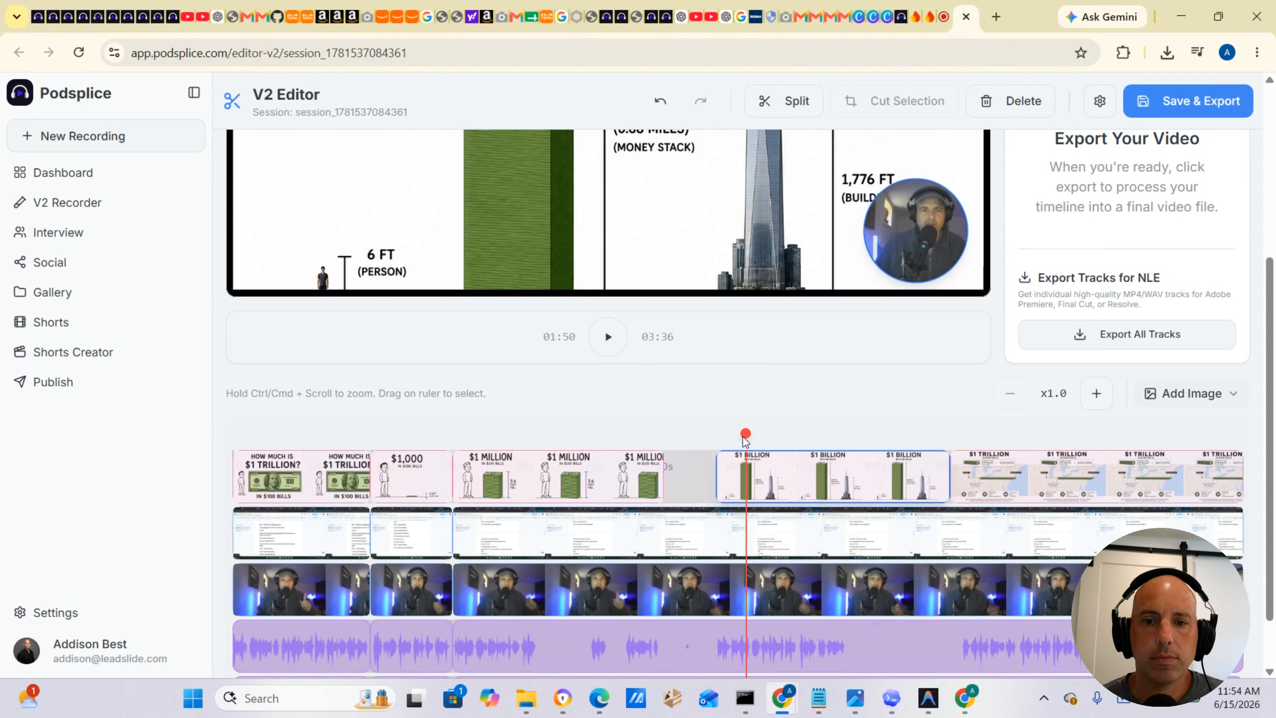
Select a short stretch of recording within the $1 Million section and cut it out.
{"action": "left_click_drag", "start_coordinate": [748, 436], "coordinate": [498, 431]}
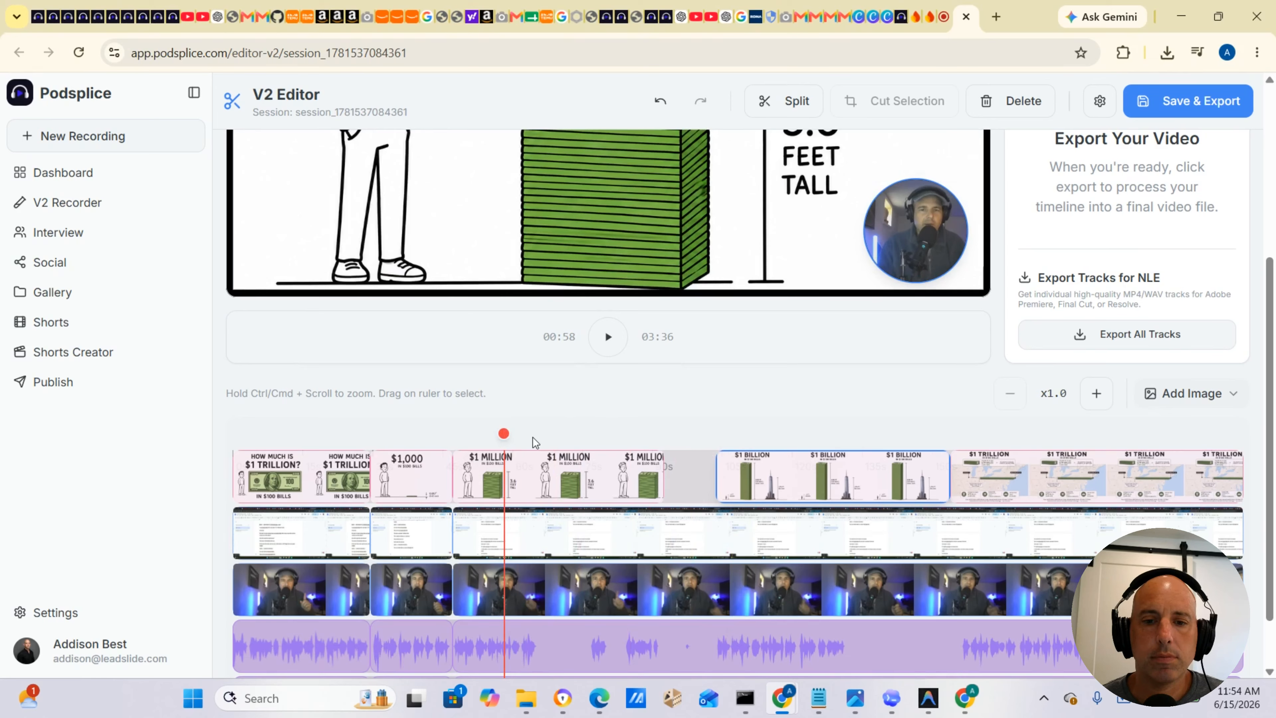
{"action": "left_click_drag", "start_coordinate": [538, 443], "coordinate": [583, 446]}
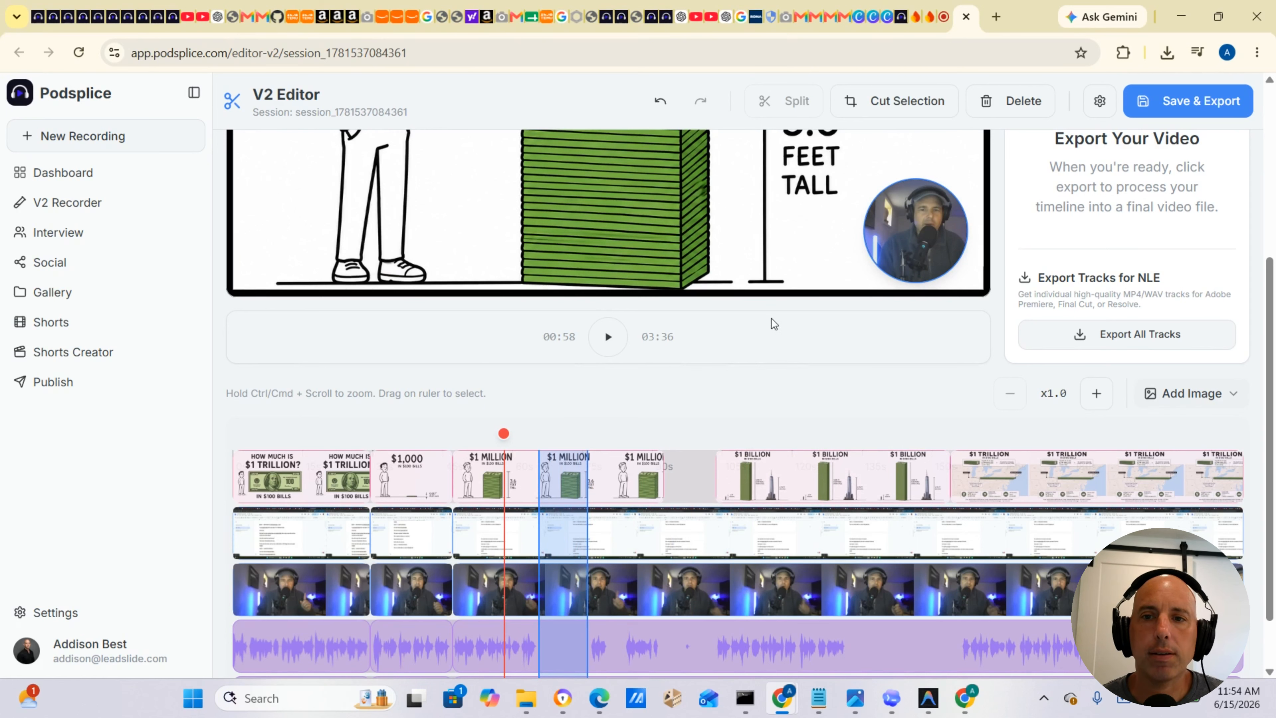
{"action": "left_click", "coordinate": [903, 104]}
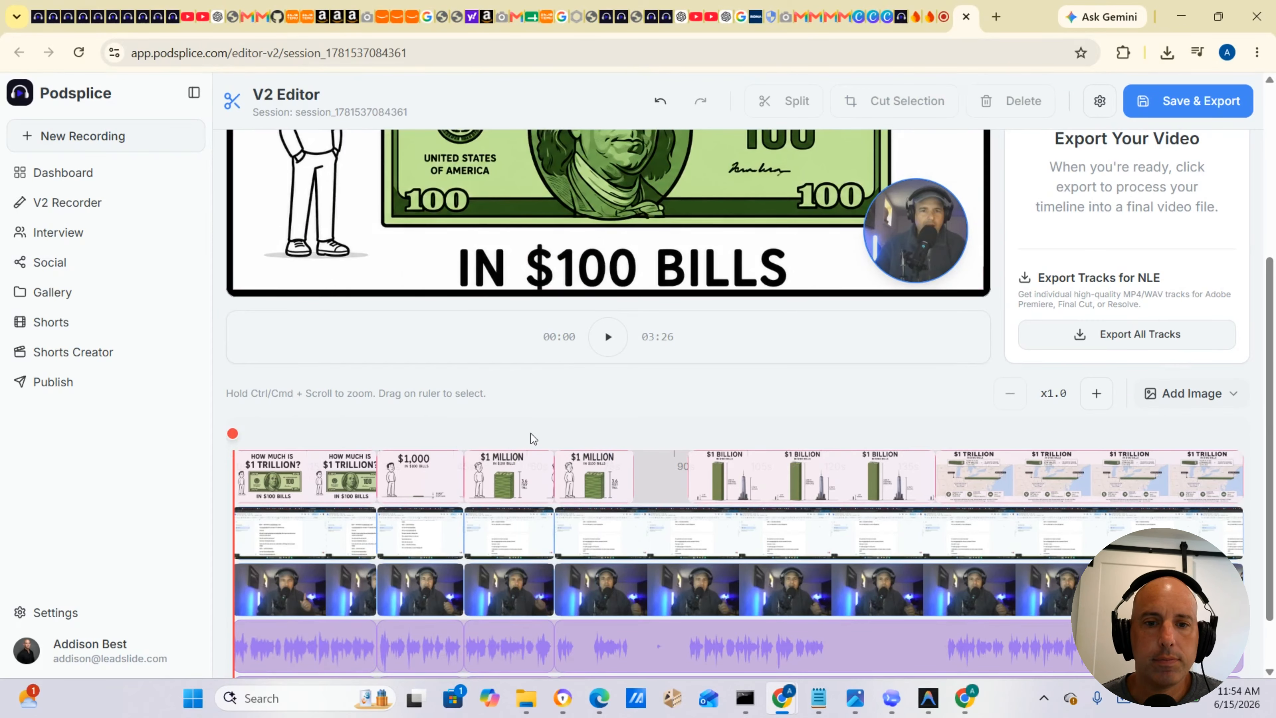
Select a short stretch of recording just before 1:13 and cut it out.
{"action": "left_click", "coordinate": [538, 439]}
{"action": "left_click_drag", "start_coordinate": [241, 432], "coordinate": [517, 443]}
{"action": "left_click", "coordinate": [616, 348]}
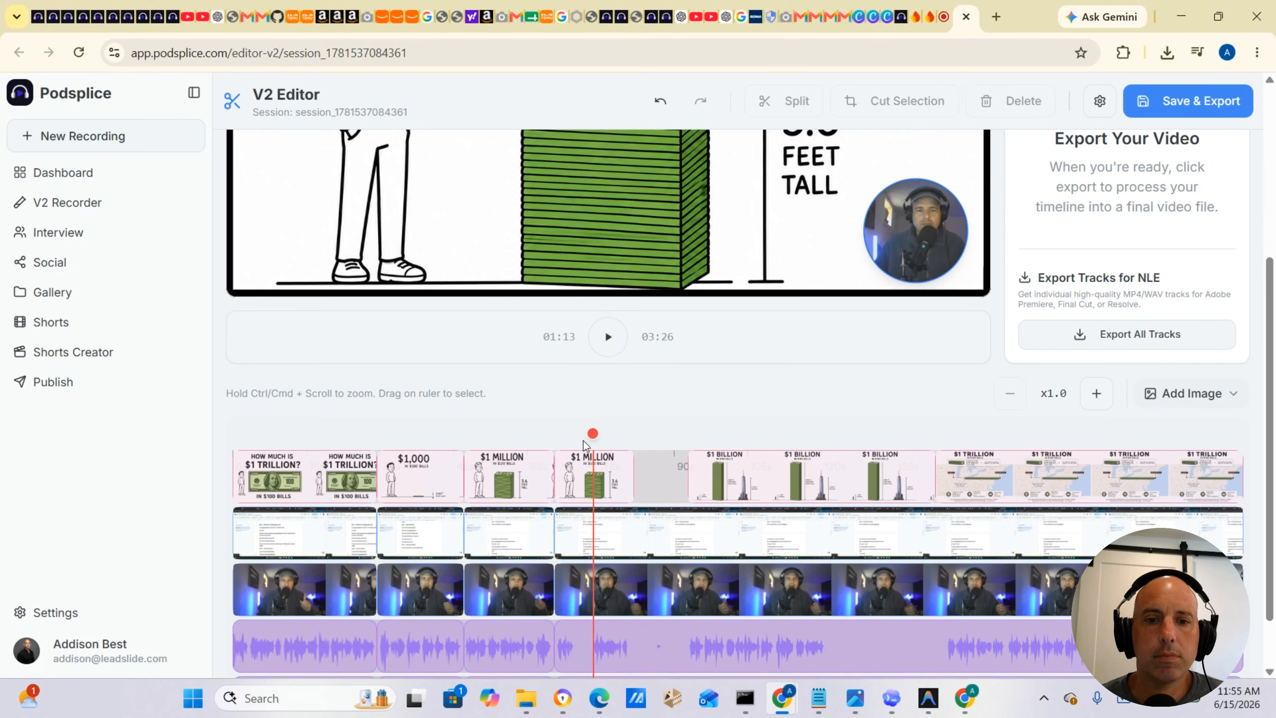
{"action": "left_click_drag", "start_coordinate": [561, 427], "coordinate": [590, 434]}
{"action": "left_click", "coordinate": [570, 427]}
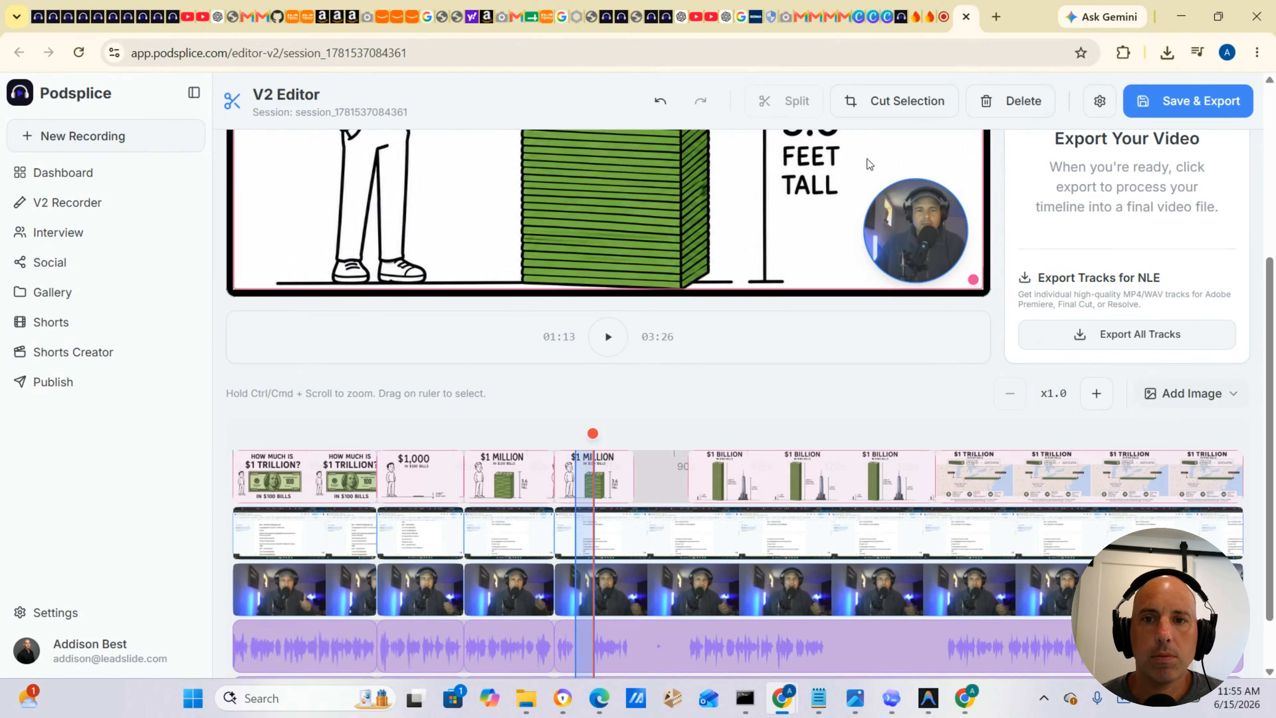
{"action": "left_click", "coordinate": [894, 101]}
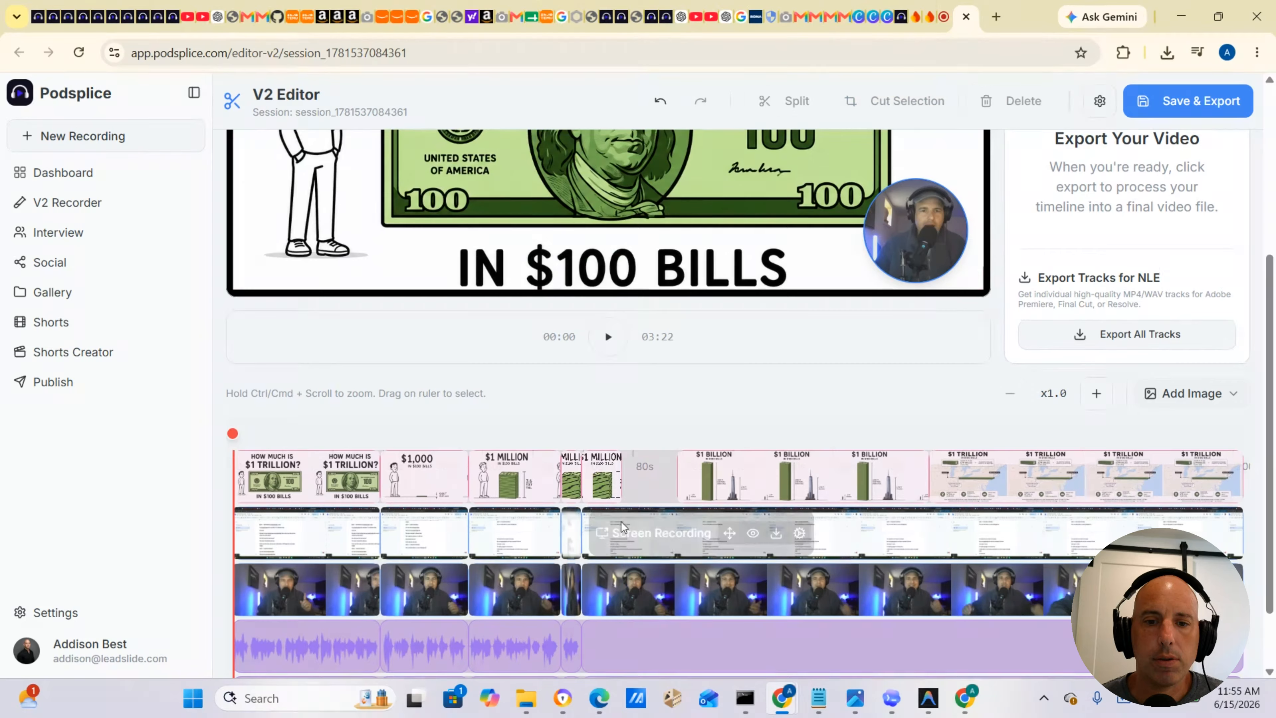
Select the recording under the gap before the $1 Billion slide and cut it out.
{"action": "left_click_drag", "start_coordinate": [615, 437], "coordinate": [672, 441]}
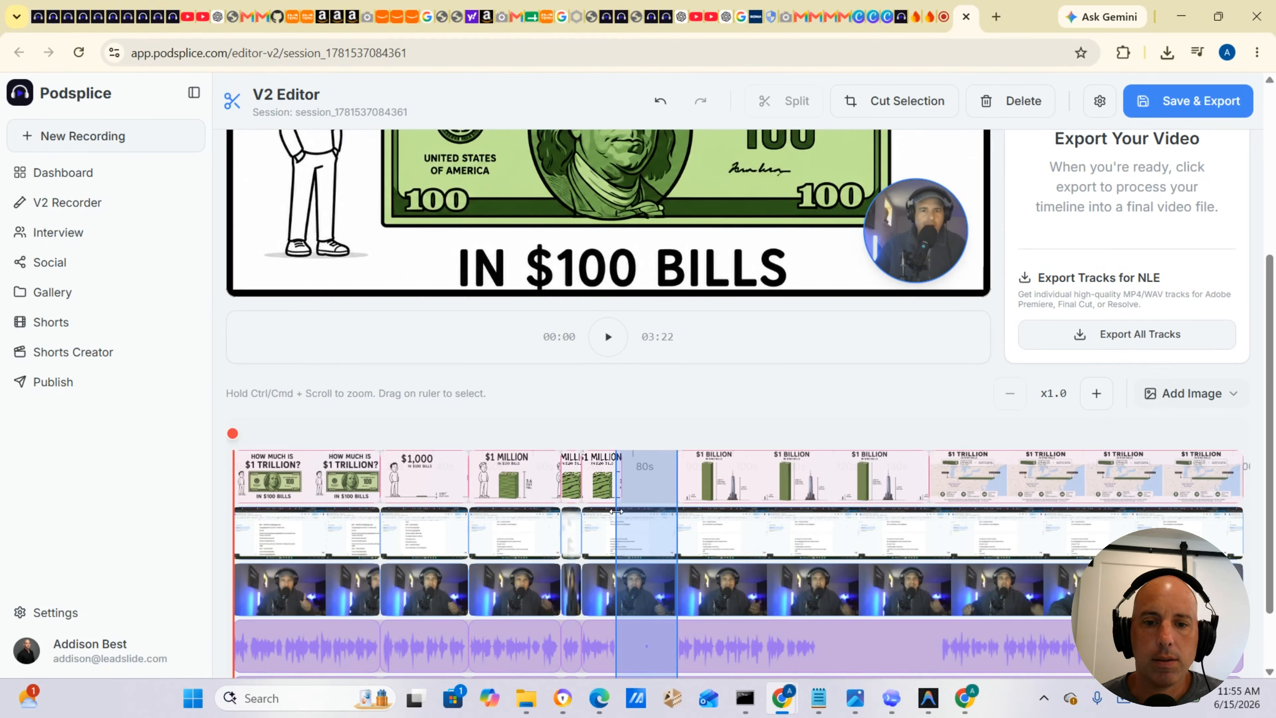
{"action": "left_click", "coordinate": [911, 106]}
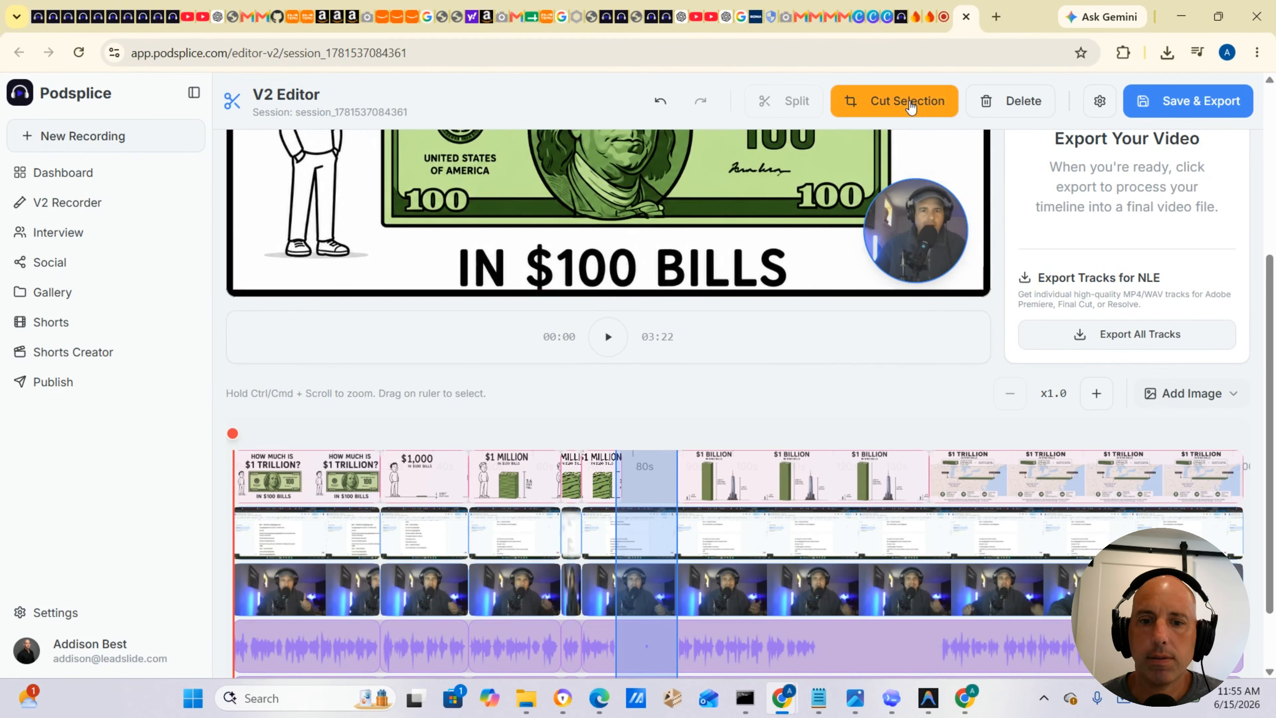
{"action": "left_click", "coordinate": [912, 108]}
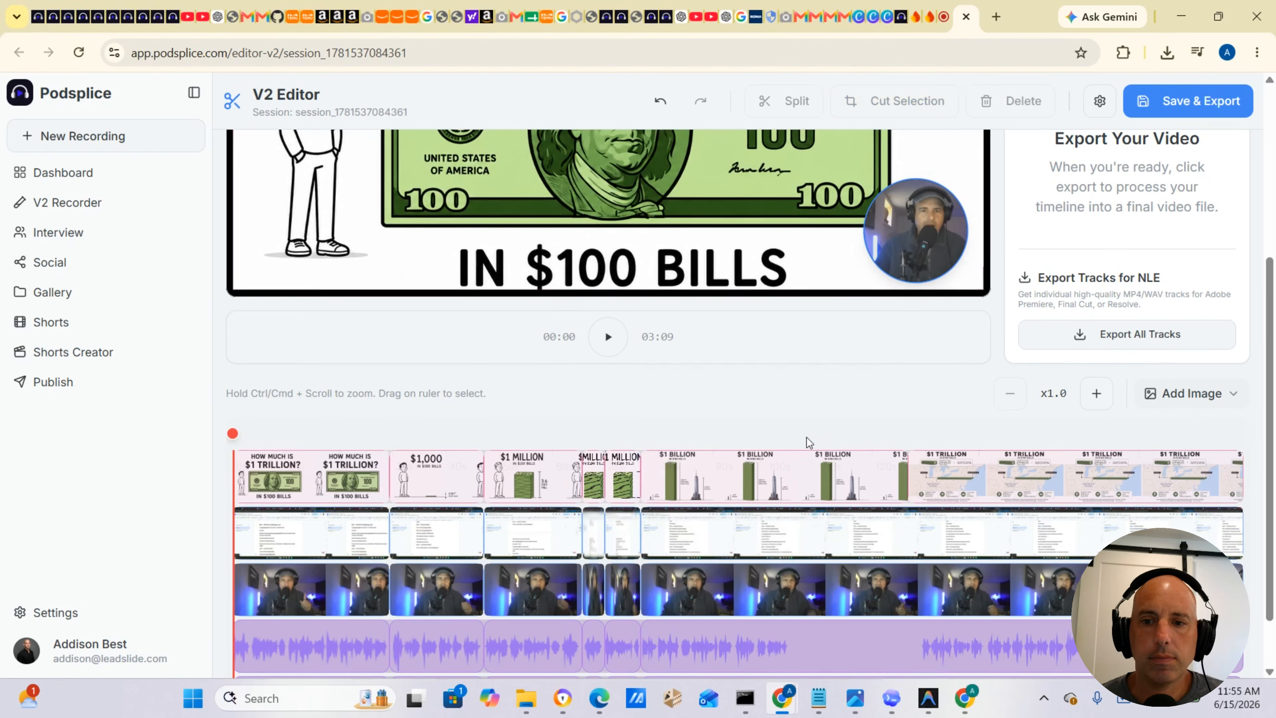
Select the stretch of recording covering the last $1 Billion slide and cut it out.
{"action": "left_click_drag", "start_coordinate": [807, 435], "coordinate": [915, 437]}
{"action": "left_click_drag", "start_coordinate": [807, 523], "coordinate": [792, 526]}
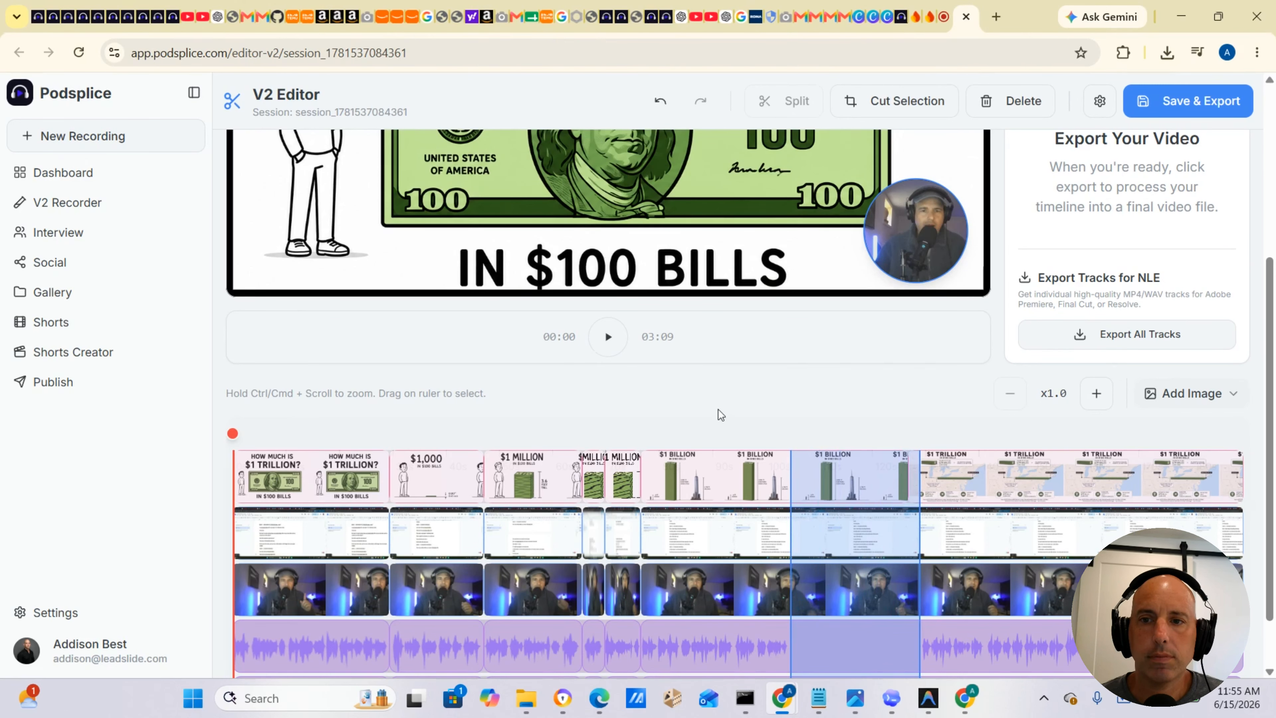
{"action": "left_click", "coordinate": [904, 101]}
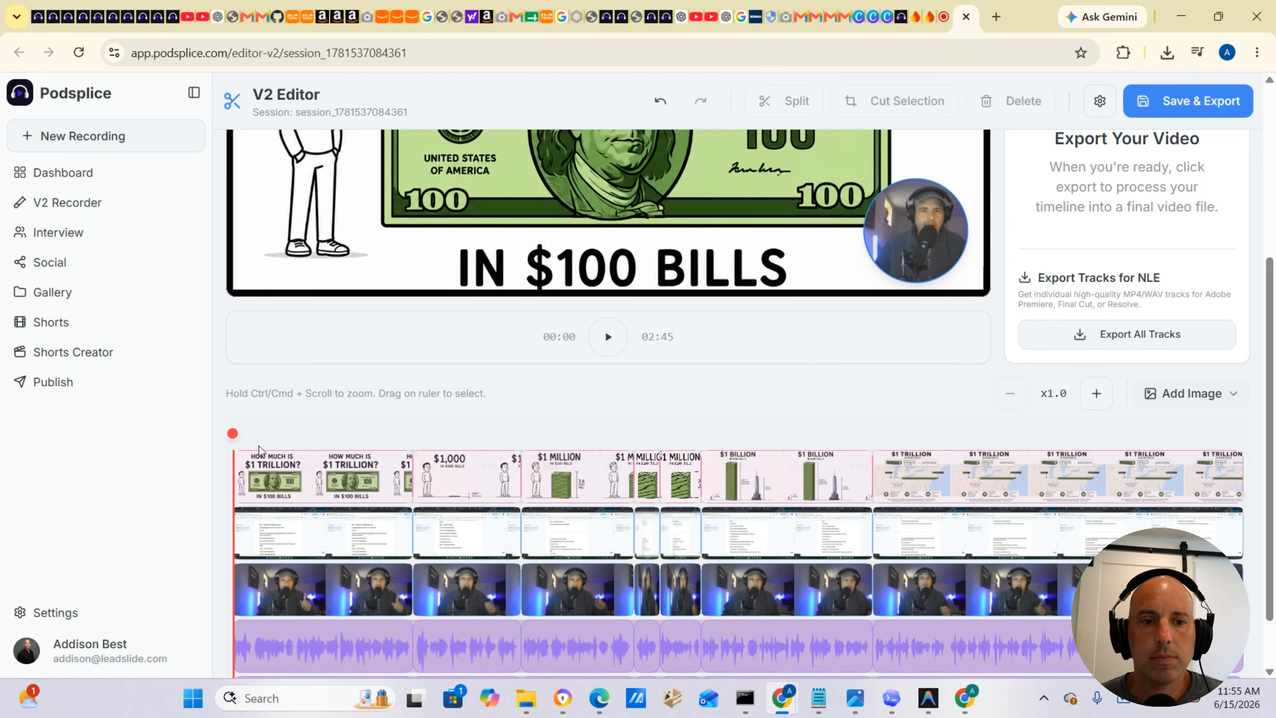
Scrub the playhead to about 2:24 and play the end of the timeline to review it.
{"action": "left_click", "coordinate": [237, 437]}
{"action": "left_click_drag", "start_coordinate": [238, 437], "coordinate": [1117, 436]}
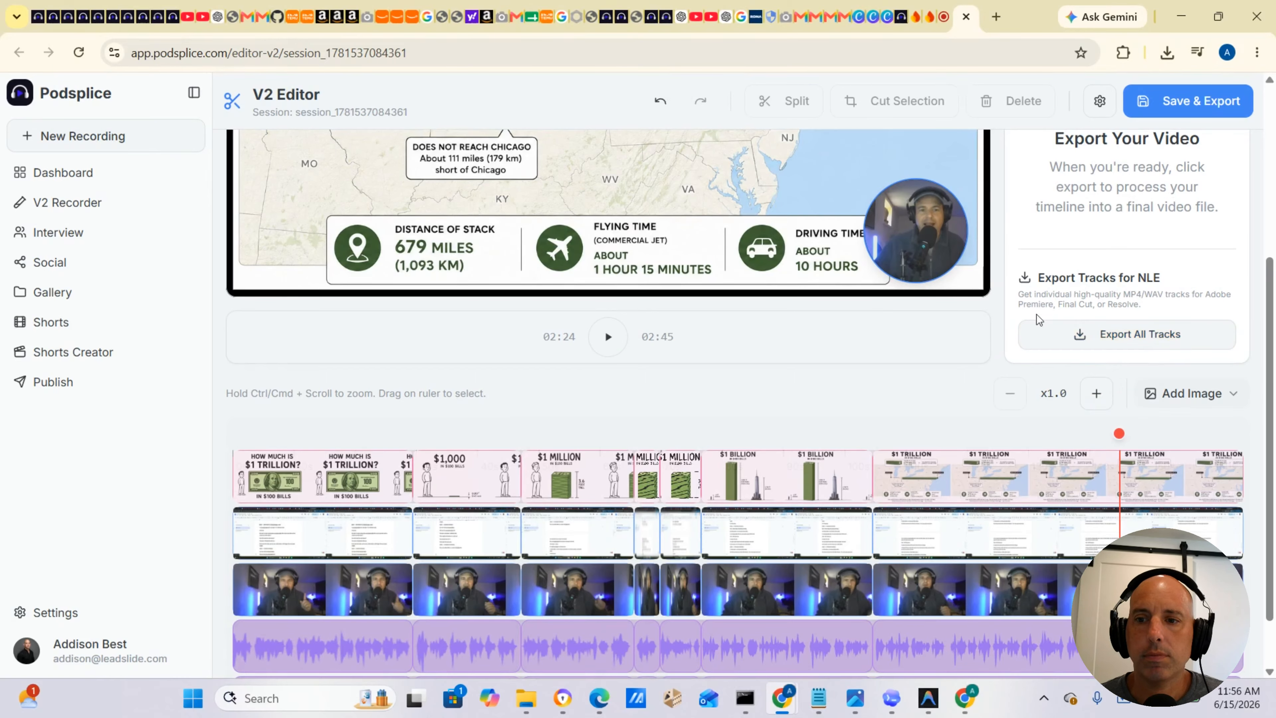
{"action": "left_click", "coordinate": [608, 338]}
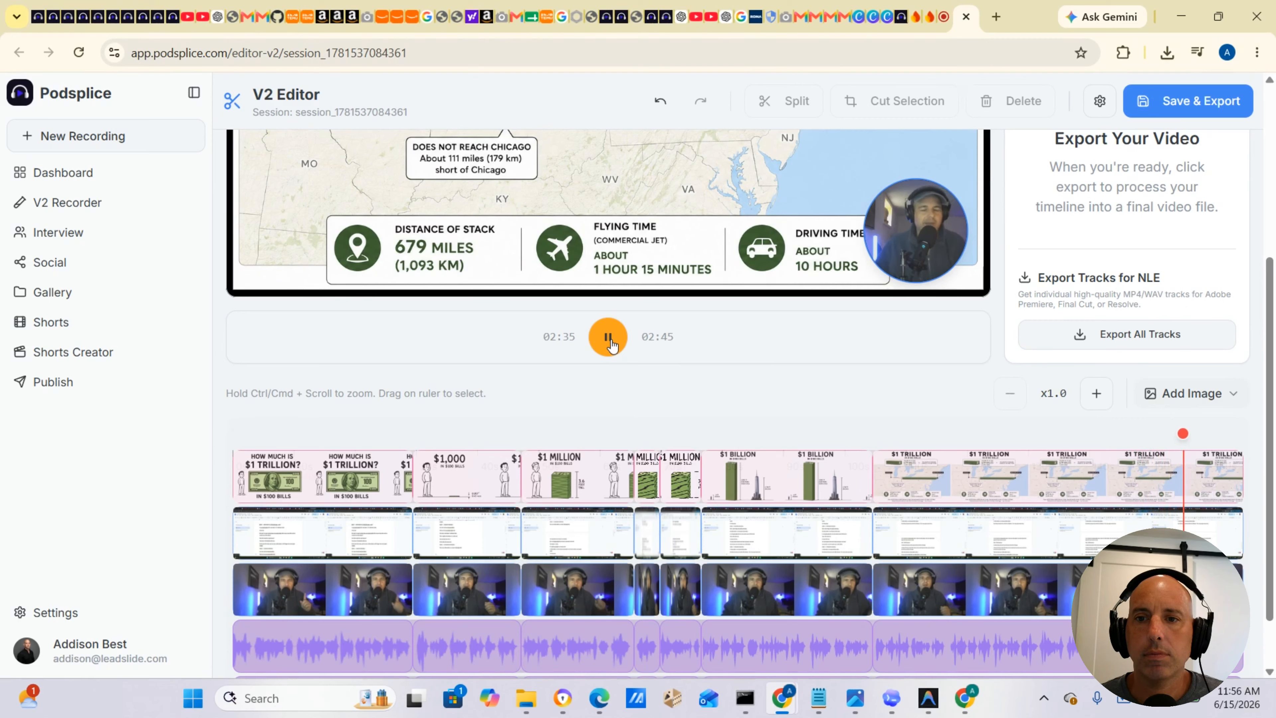
{"action": "left_click", "coordinate": [610, 342]}
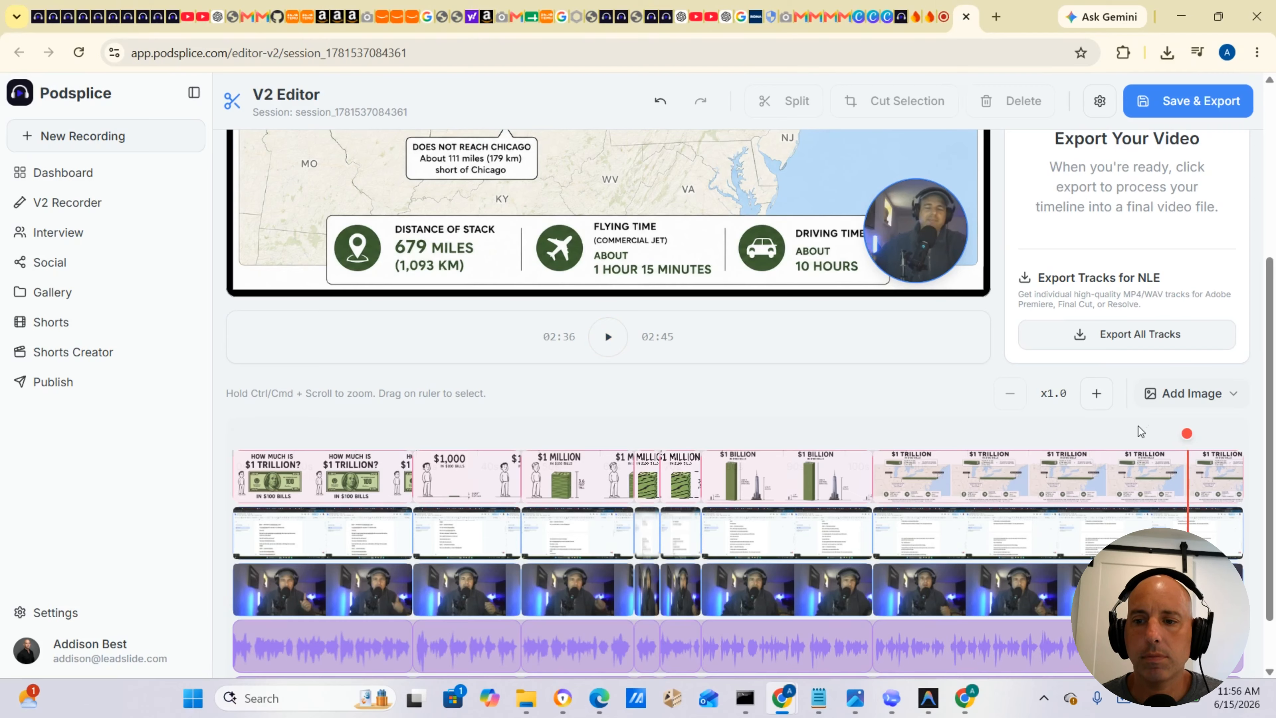
Cut a short stretch near the end and then the final tail of the recording.
{"action": "left_click_drag", "start_coordinate": [1141, 430], "coordinate": [1139, 442]}
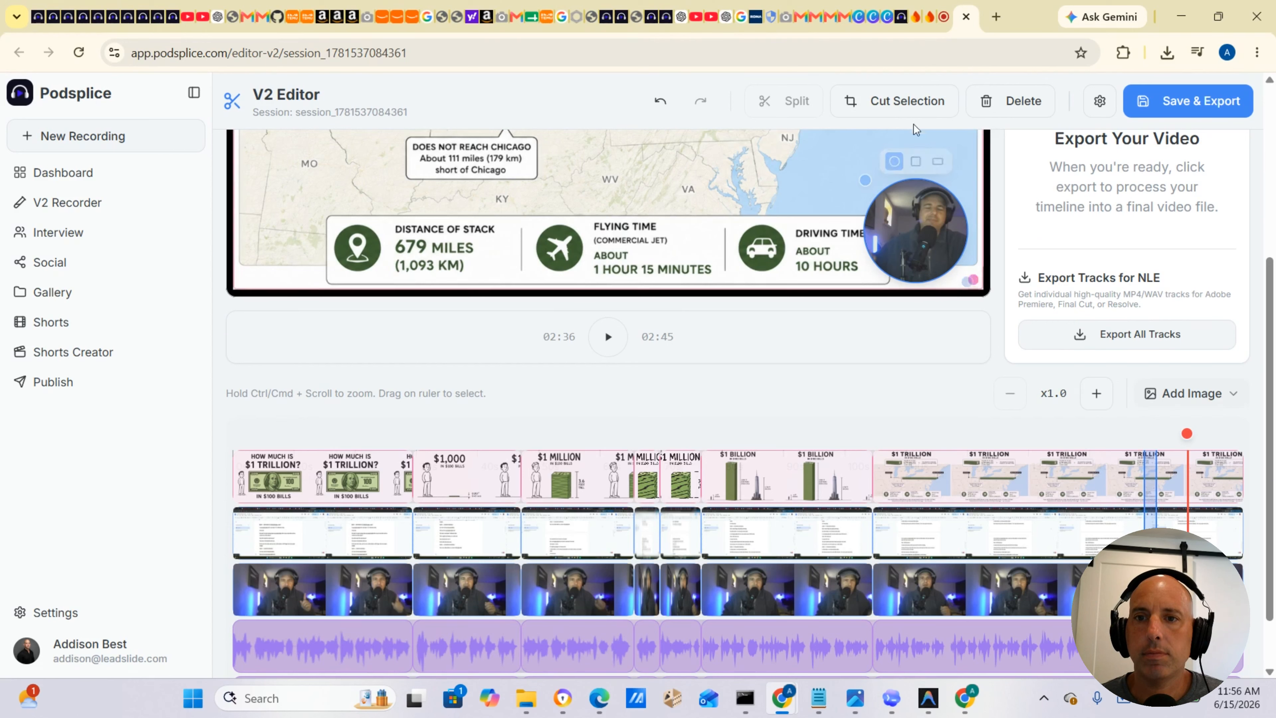
{"action": "left_click", "coordinate": [904, 102]}
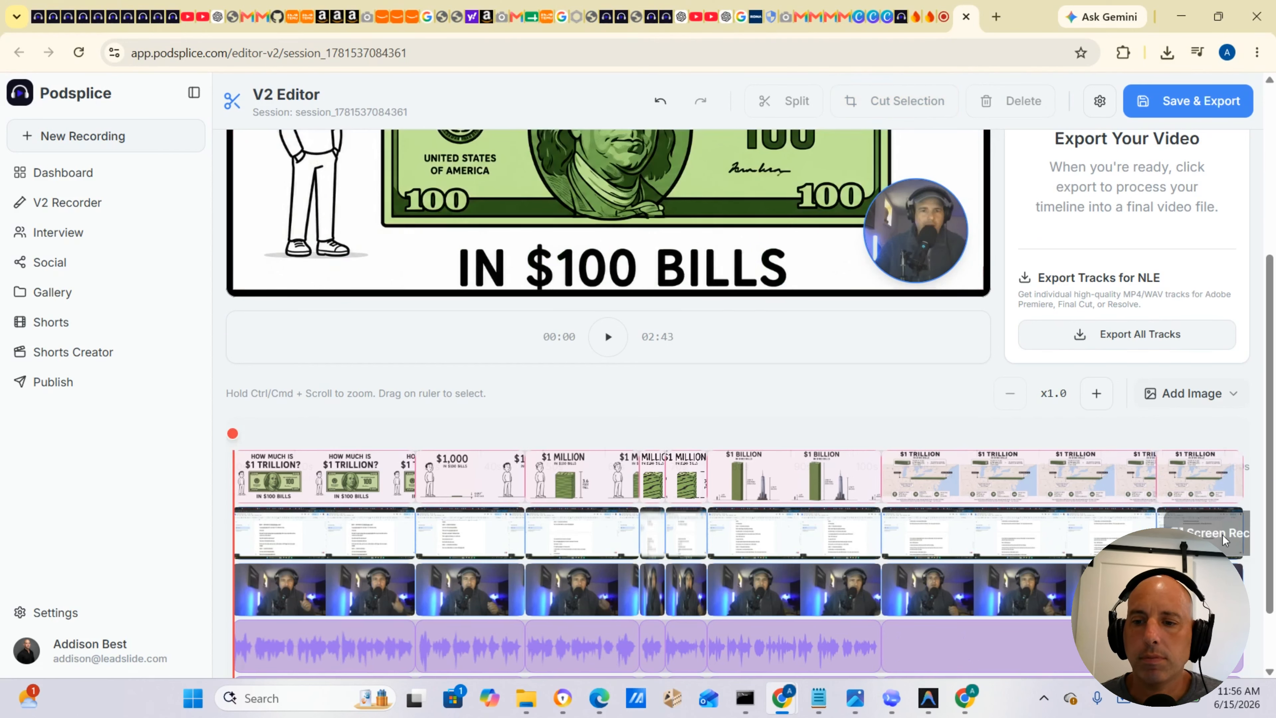
{"action": "left_click_drag", "start_coordinate": [1192, 443], "coordinate": [1258, 448]}
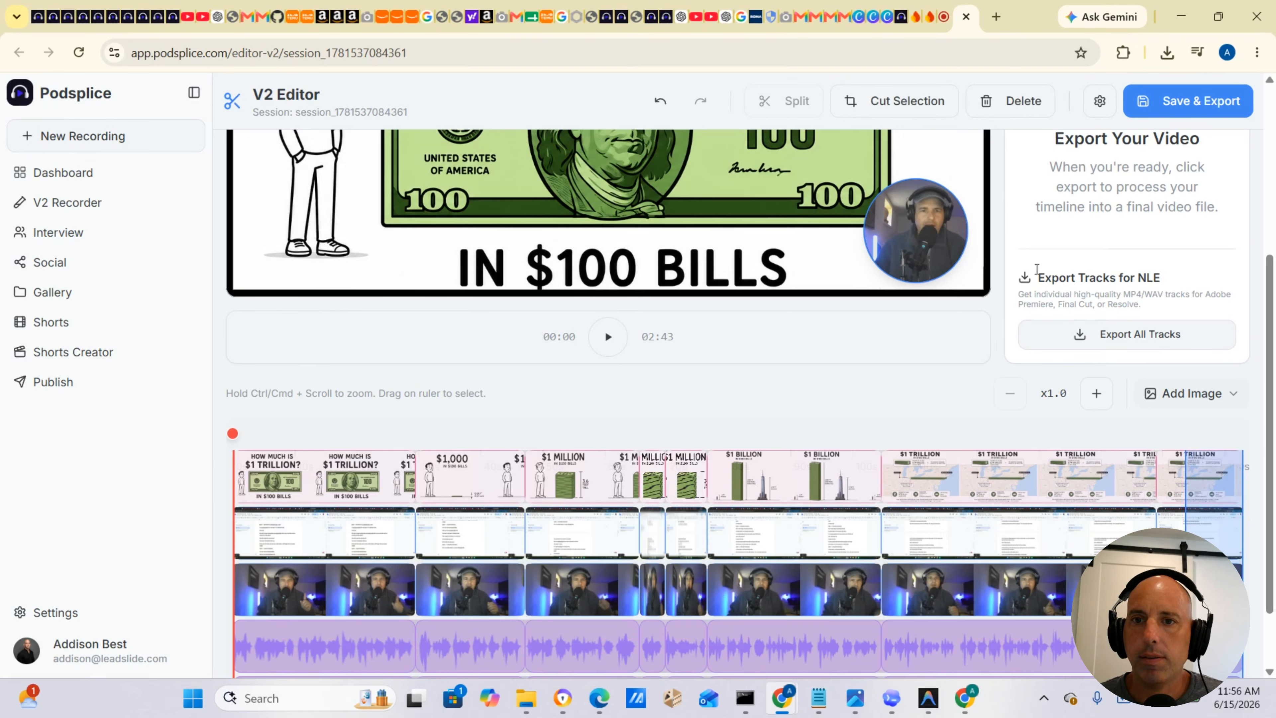
{"action": "left_click", "coordinate": [890, 103]}
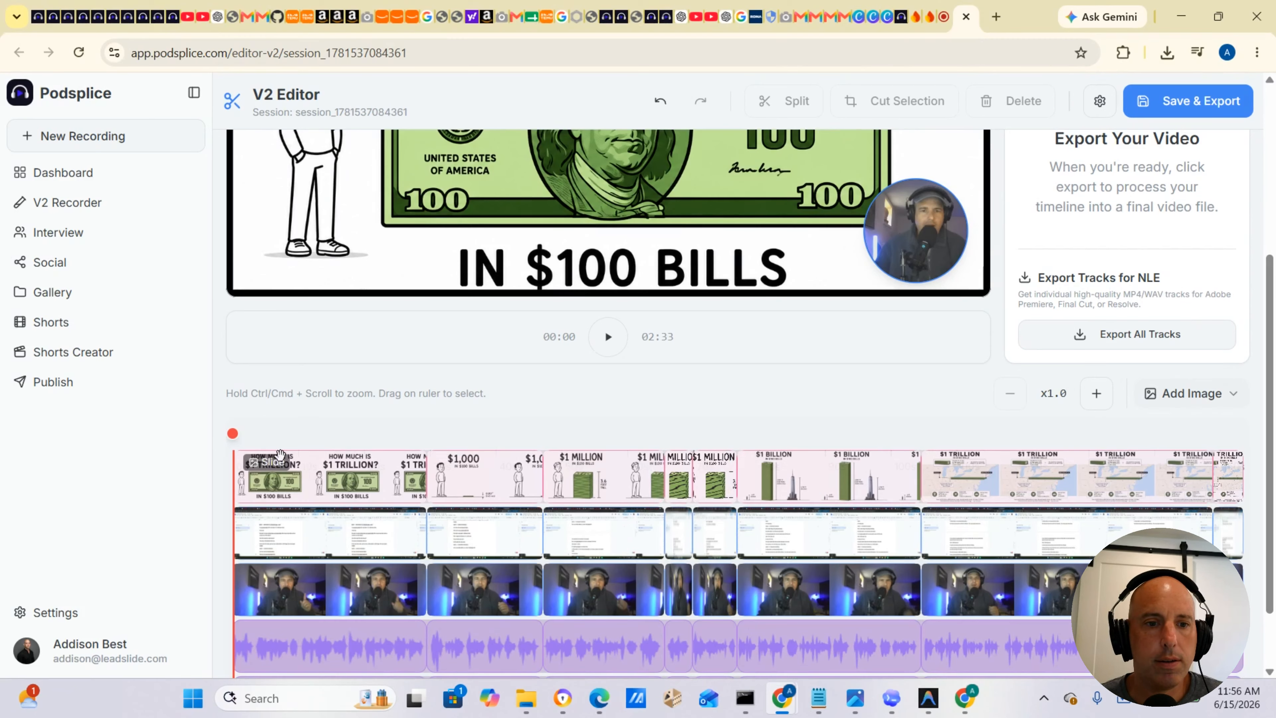
Play the edited timeline from about 0:26 to review the slide transitions.
{"action": "left_click_drag", "start_coordinate": [235, 441], "coordinate": [407, 441]}
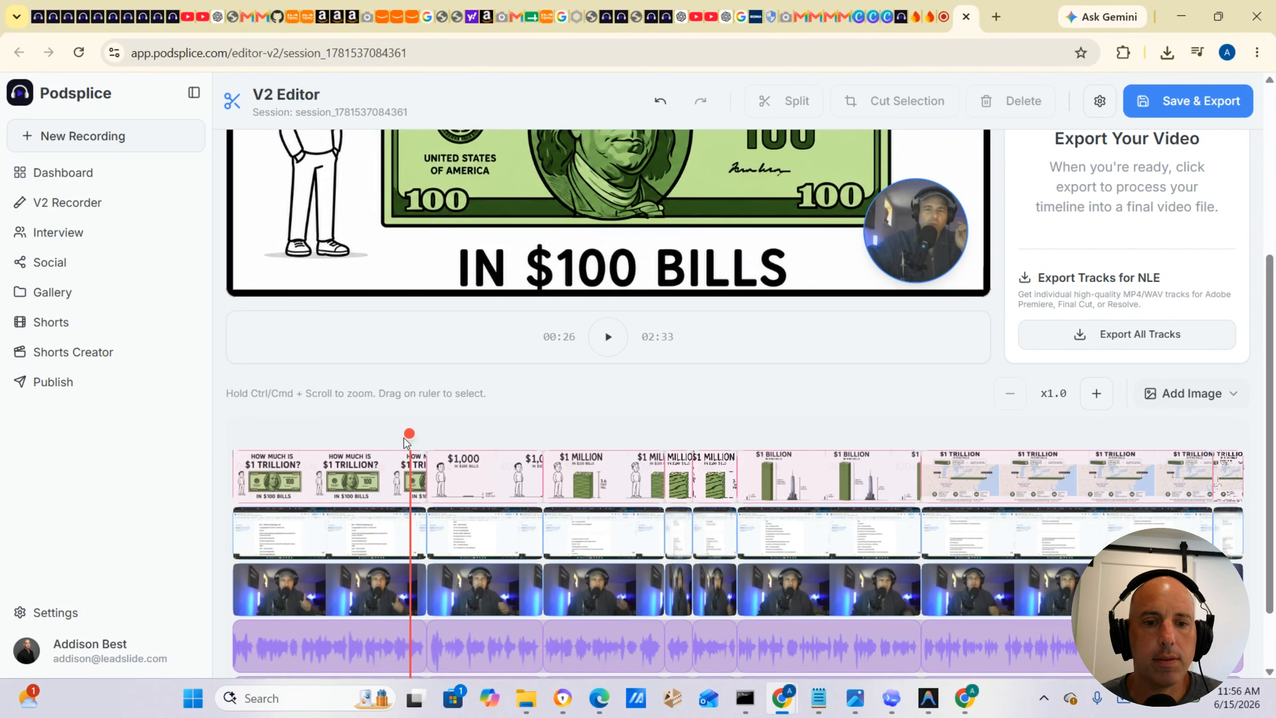
{"action": "left_click", "coordinate": [608, 339]}
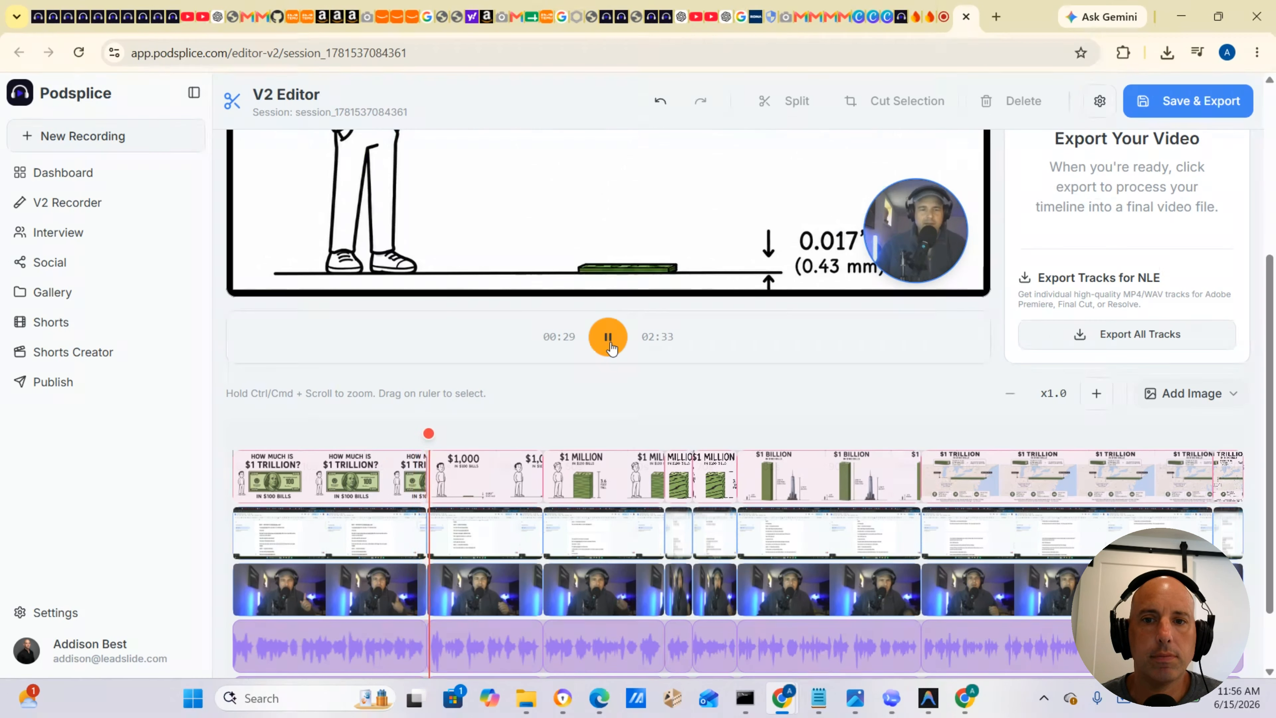
{"action": "scroll", "coordinate": [674, 416], "scroll_direction": "up", "scroll_amount": 5}
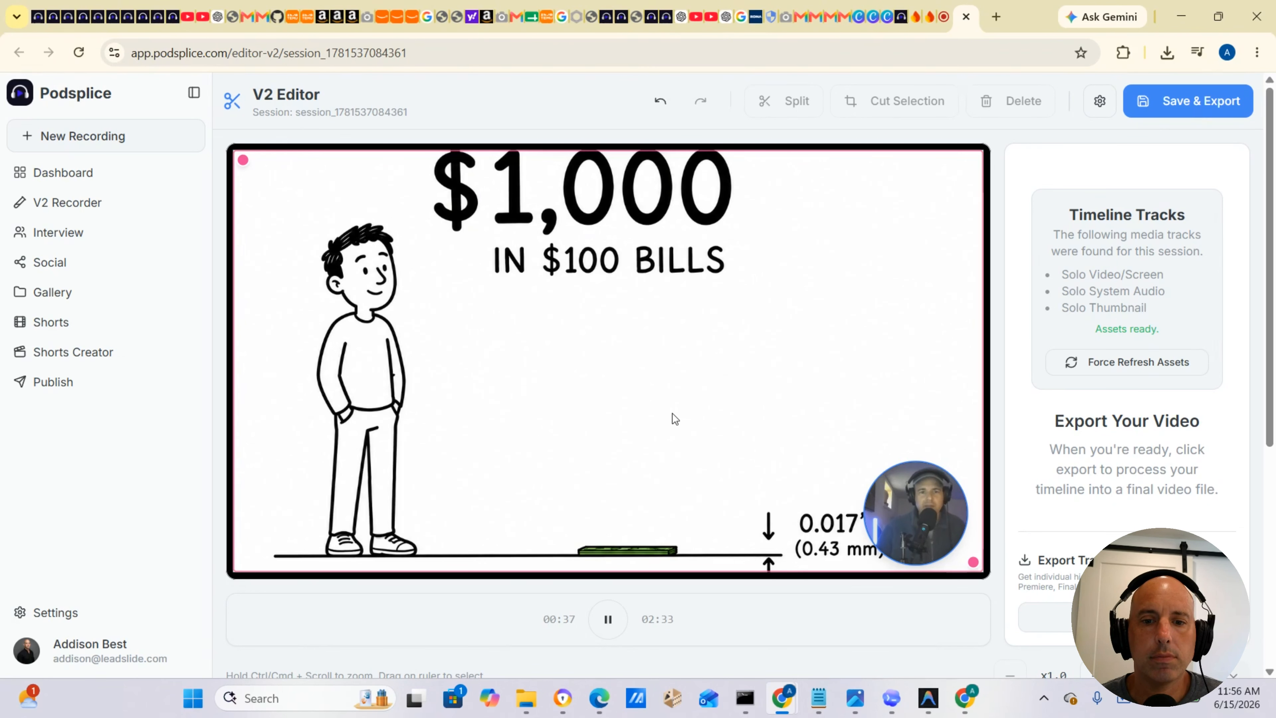
{"action": "scroll", "coordinate": [672, 413], "scroll_direction": "down", "scroll_amount": 5}
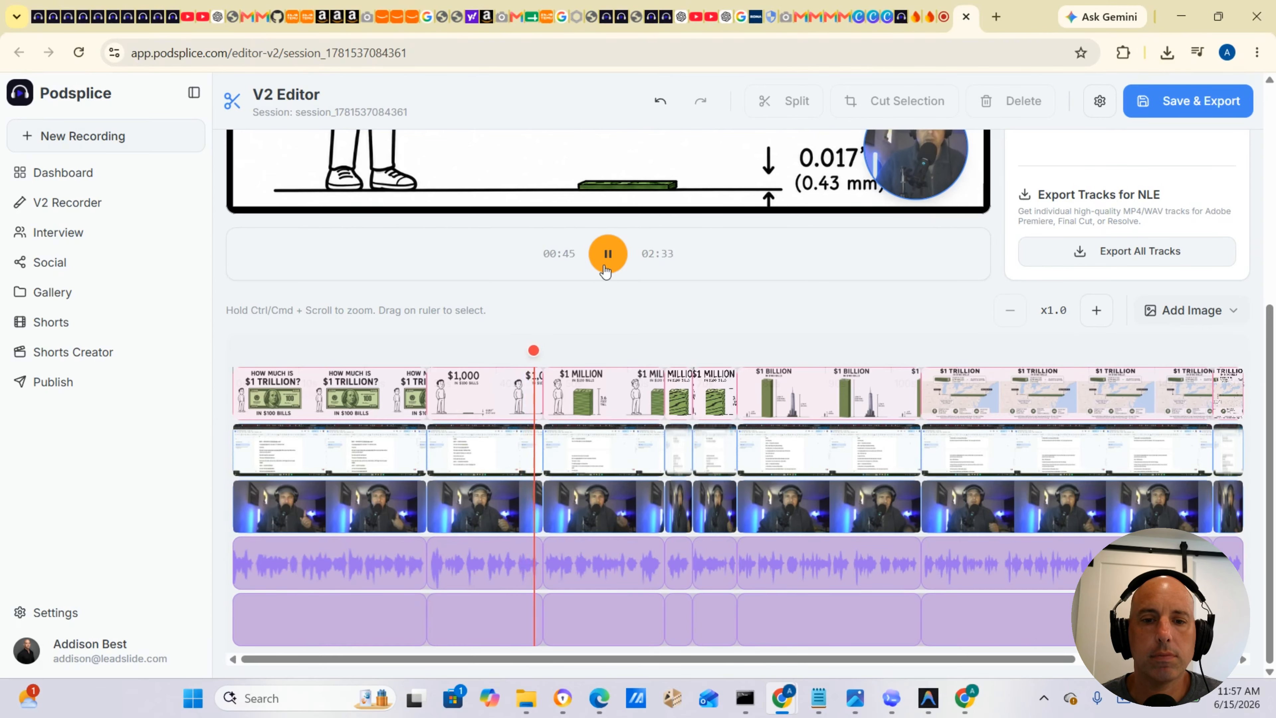
{"action": "scroll", "coordinate": [702, 339], "scroll_direction": "up", "scroll_amount": 1}
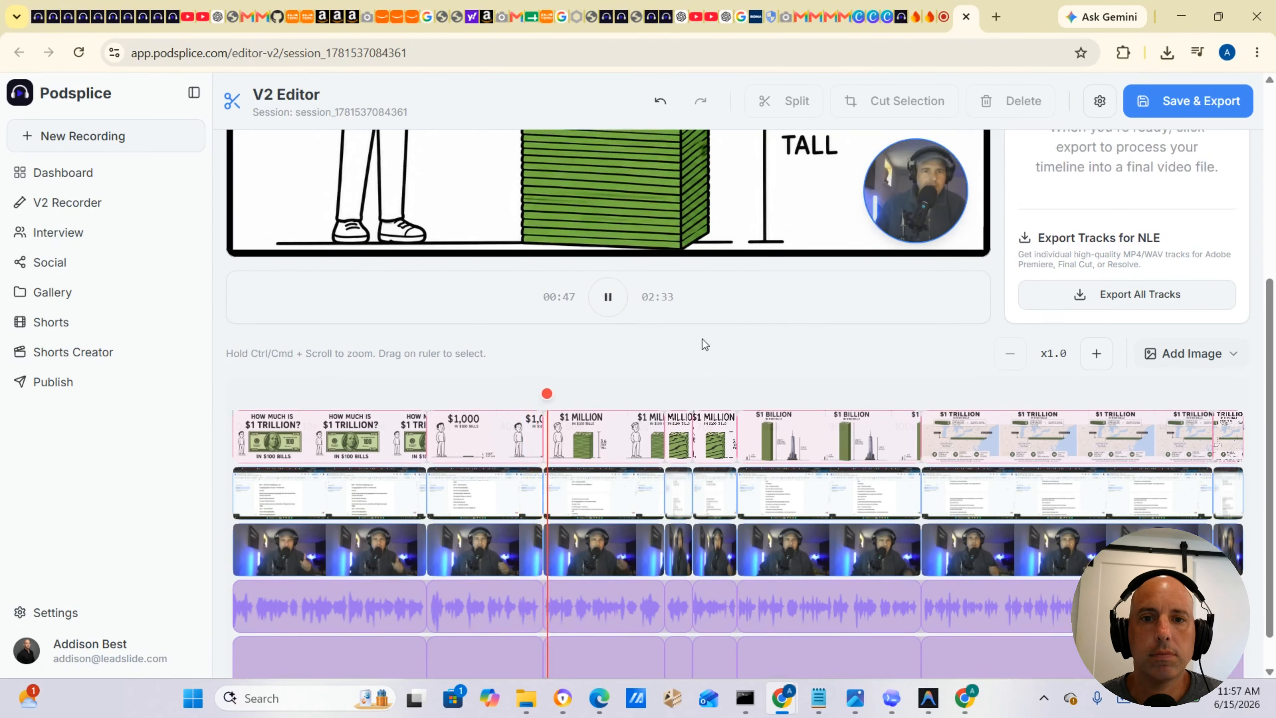
{"action": "scroll", "coordinate": [702, 339], "scroll_direction": "up", "scroll_amount": 8}
{"action": "scroll", "coordinate": [702, 339], "scroll_direction": "down", "scroll_amount": 8}
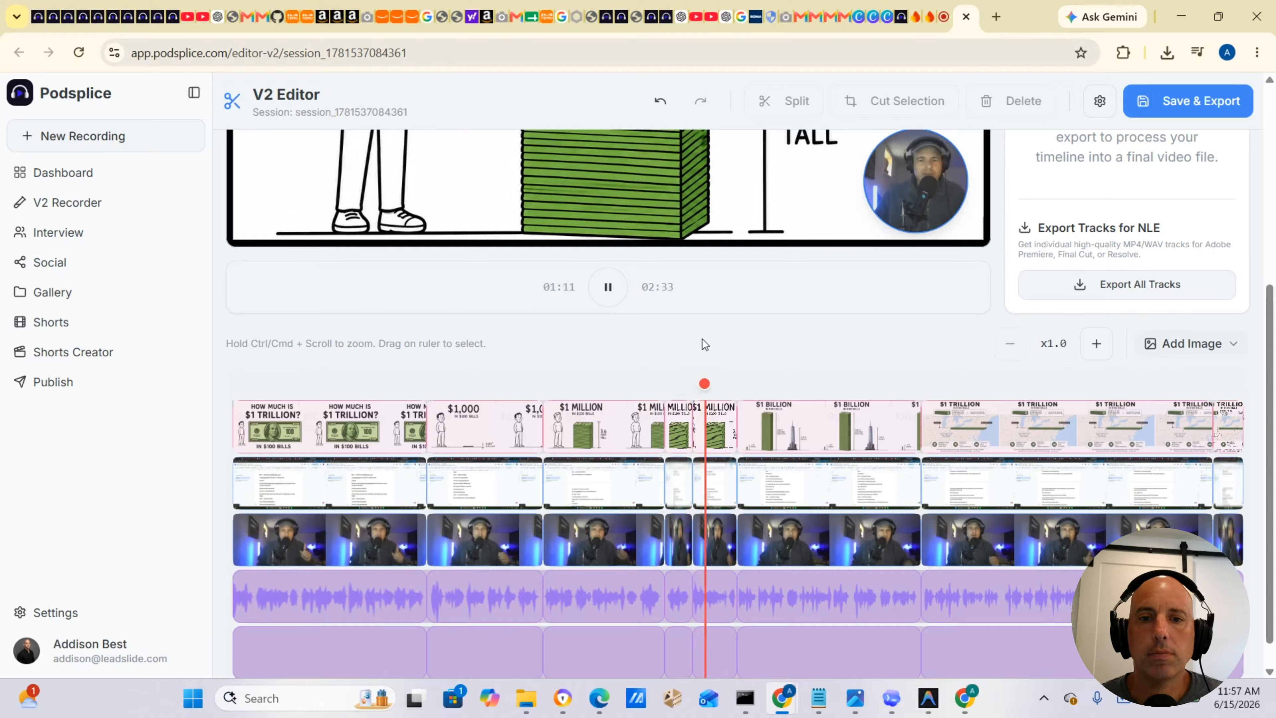
{"action": "left_click", "coordinate": [608, 287]}
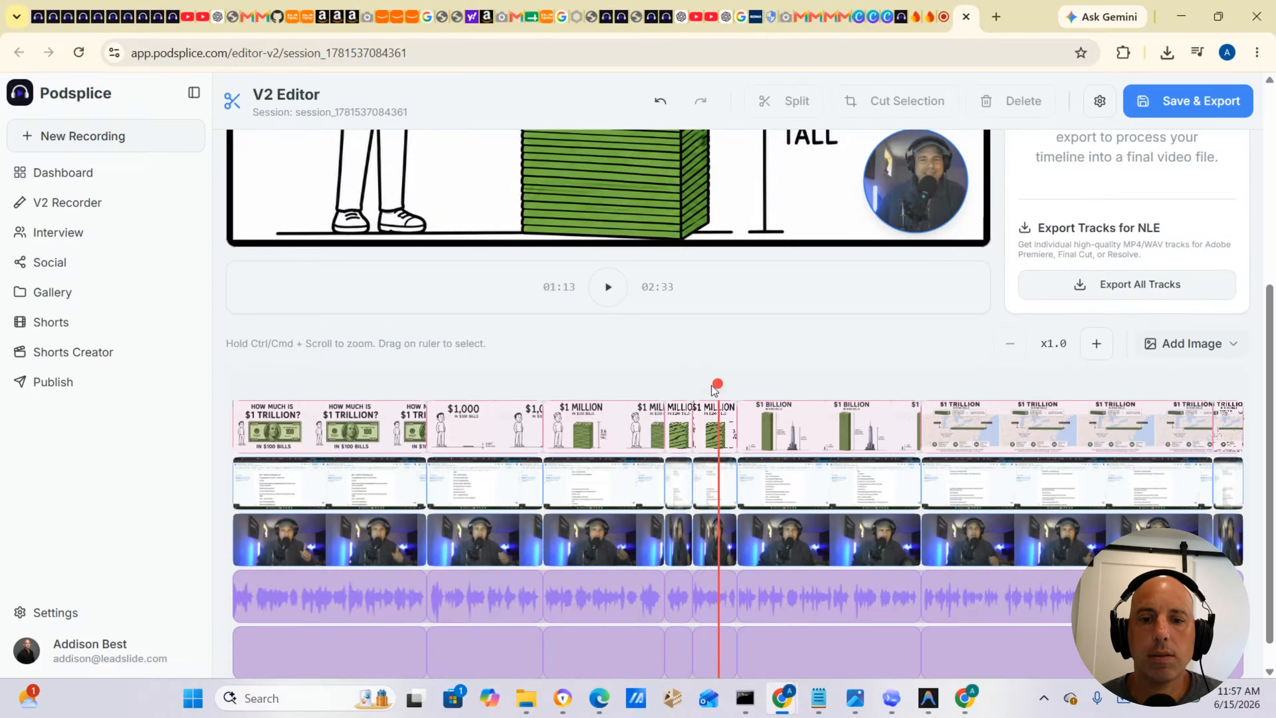
Scrub back to around one minute and replay the $1 Million section.
{"action": "left_click_drag", "start_coordinate": [713, 387], "coordinate": [630, 394]}
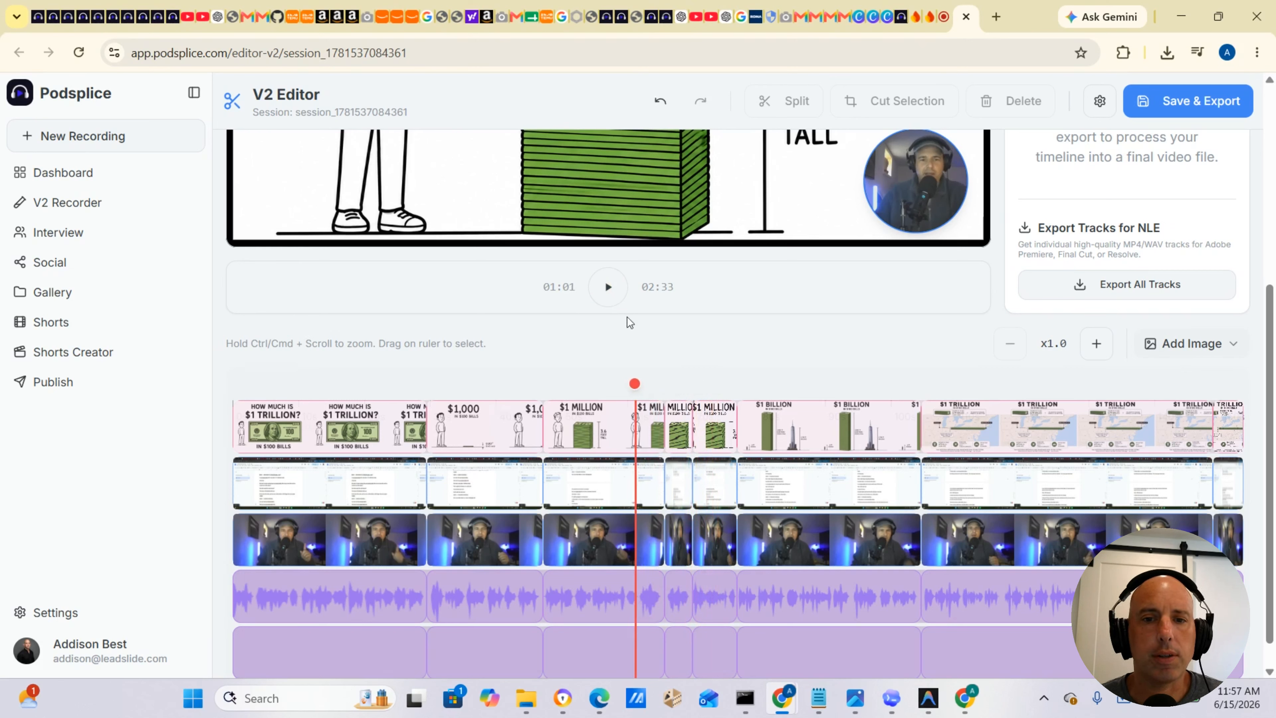
{"action": "left_click", "coordinate": [608, 292]}
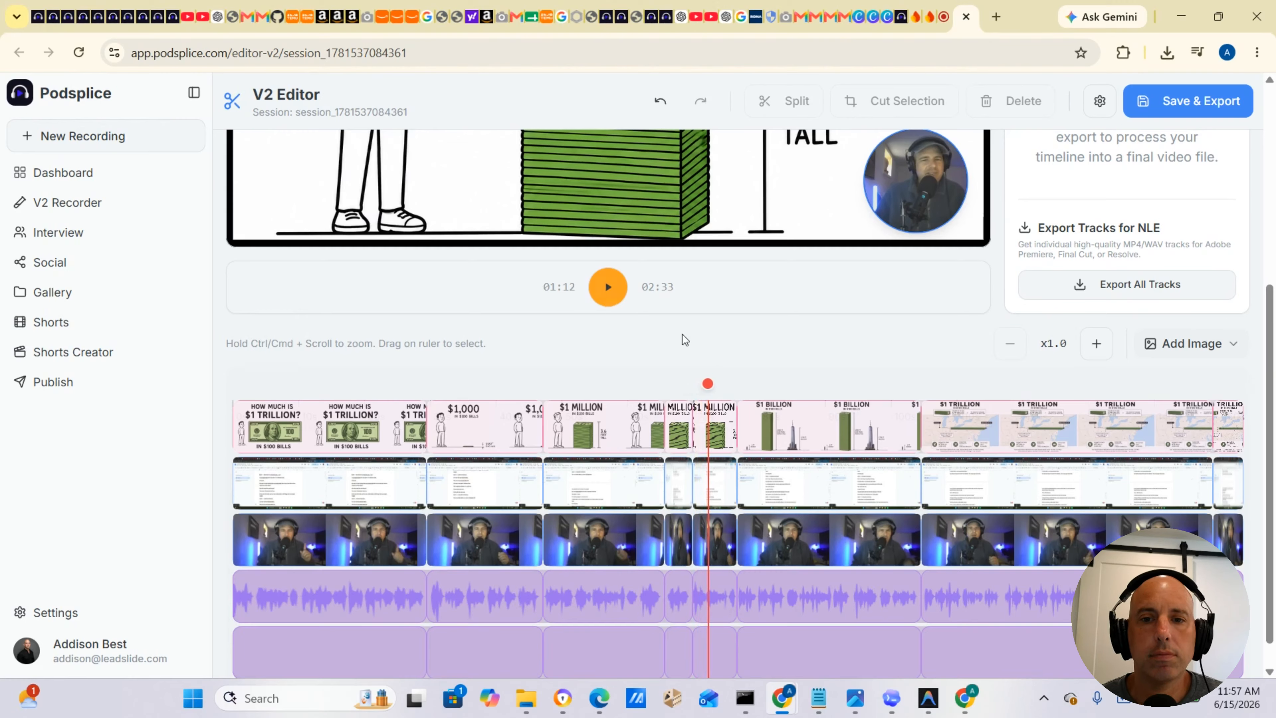
{"action": "left_click_drag", "start_coordinate": [706, 386], "coordinate": [613, 388]}
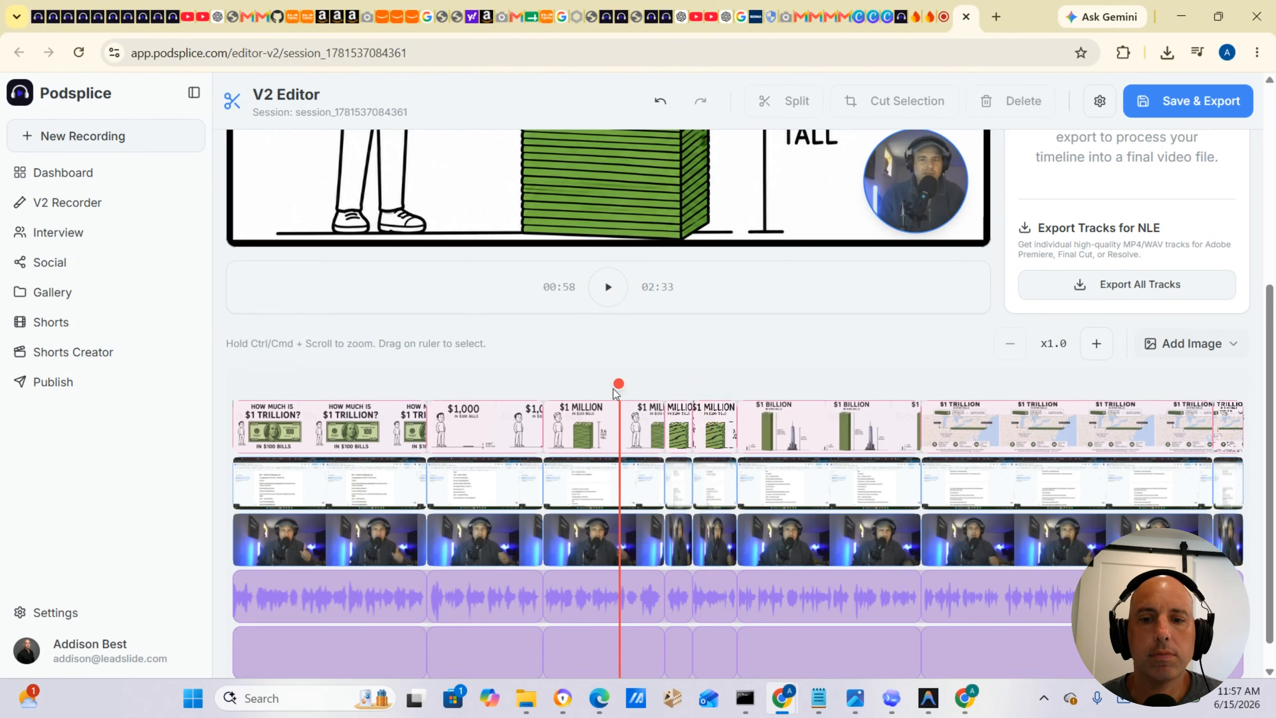
{"action": "left_click", "coordinate": [609, 302]}
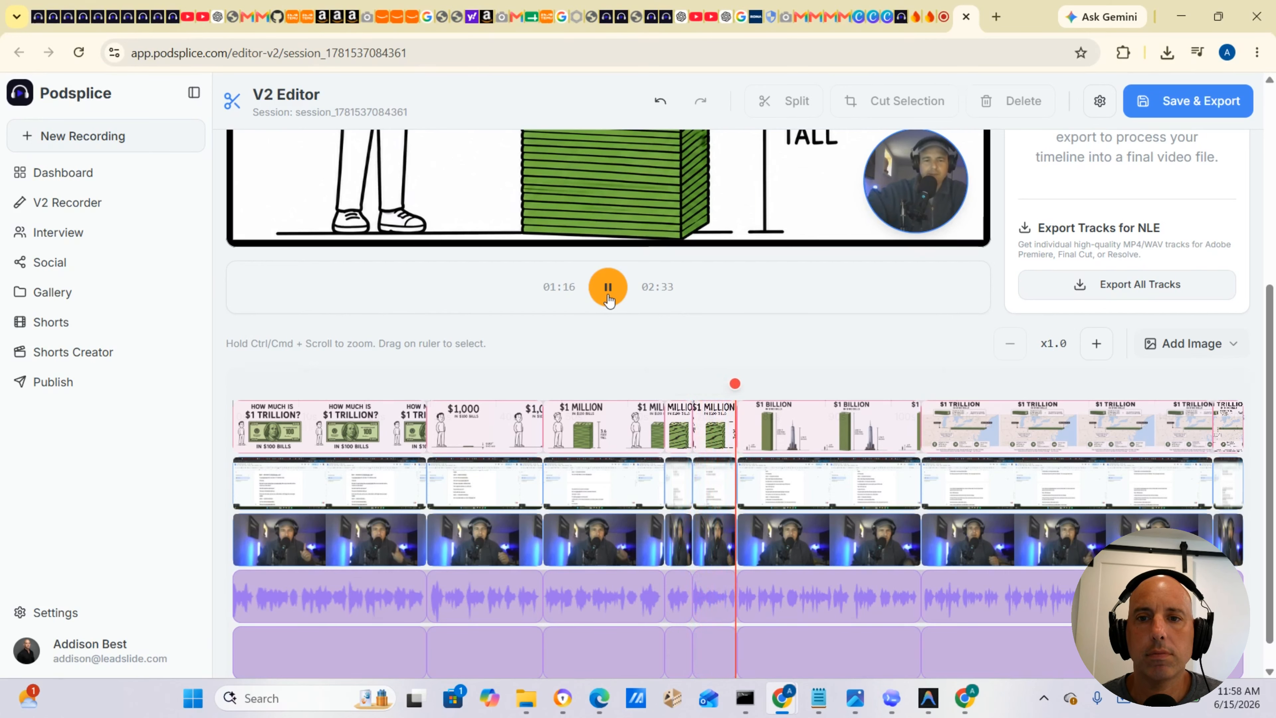
Play the timeline from about 1:18, move the playhead to about 1:42 and play on to about 1:54 to review the $1 Billion and $1 Trillion slides.
{"action": "scroll", "coordinate": [608, 302], "scroll_direction": "up", "scroll_amount": 5}
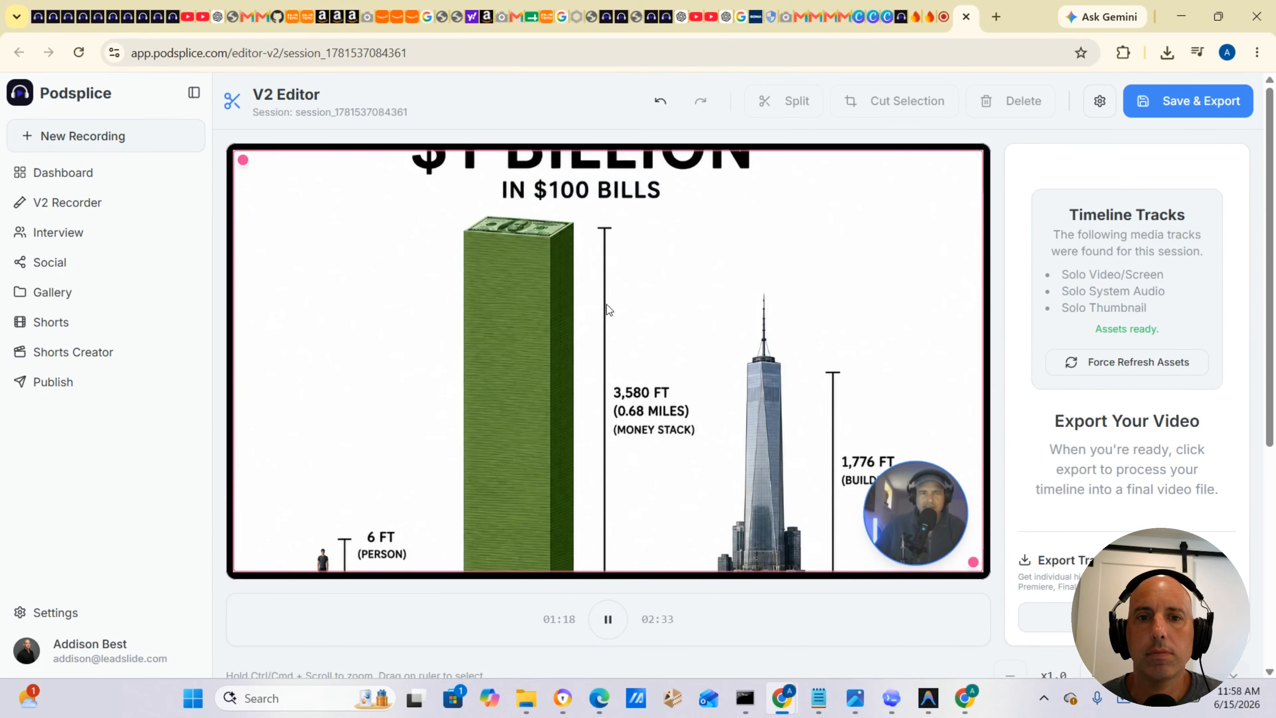
{"action": "scroll", "coordinate": [607, 308], "scroll_direction": "down", "scroll_amount": 5}
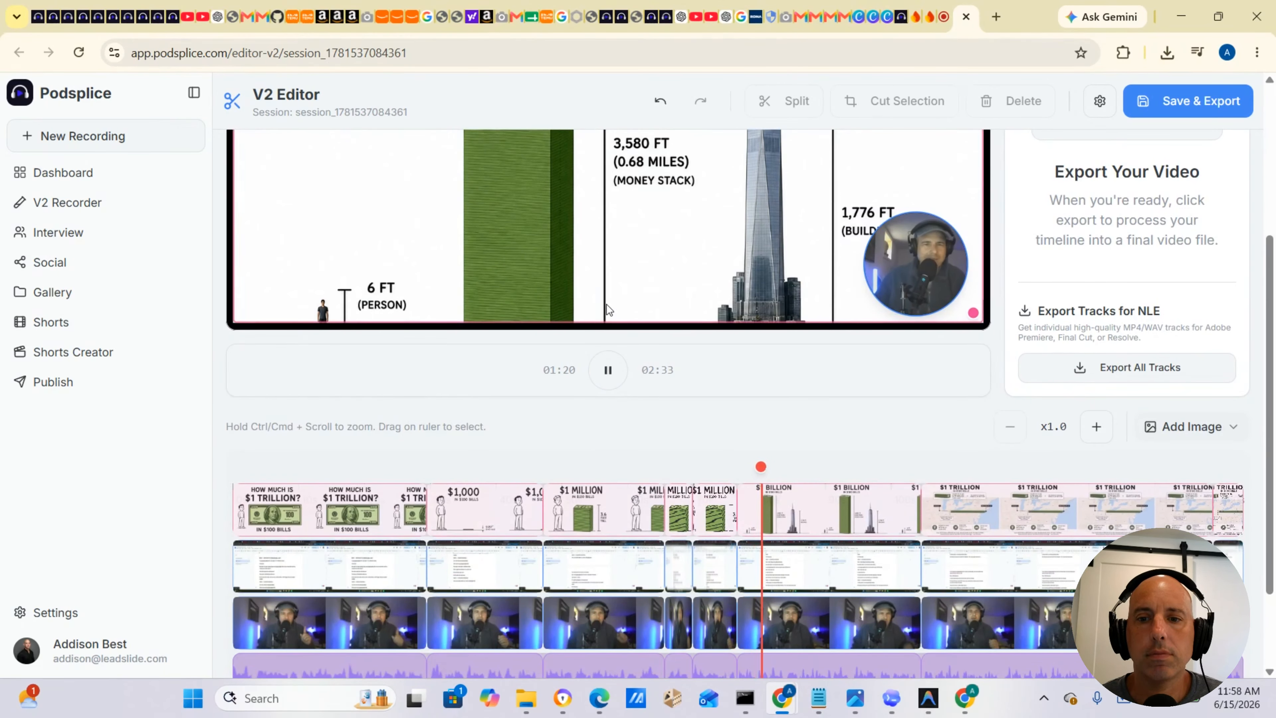
{"action": "left_click", "coordinate": [609, 371]}
{"action": "scroll", "coordinate": [717, 410], "scroll_direction": "down", "scroll_amount": 2}
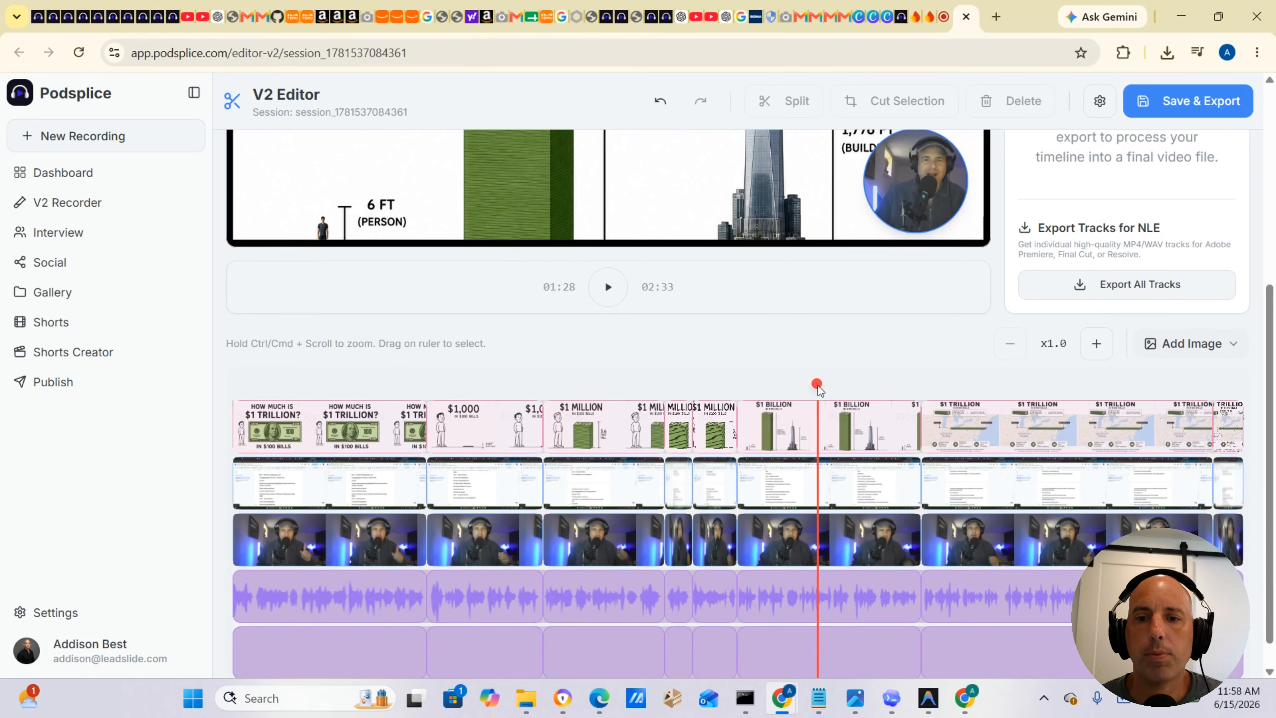
{"action": "left_click_drag", "start_coordinate": [819, 389], "coordinate": [907, 386]}
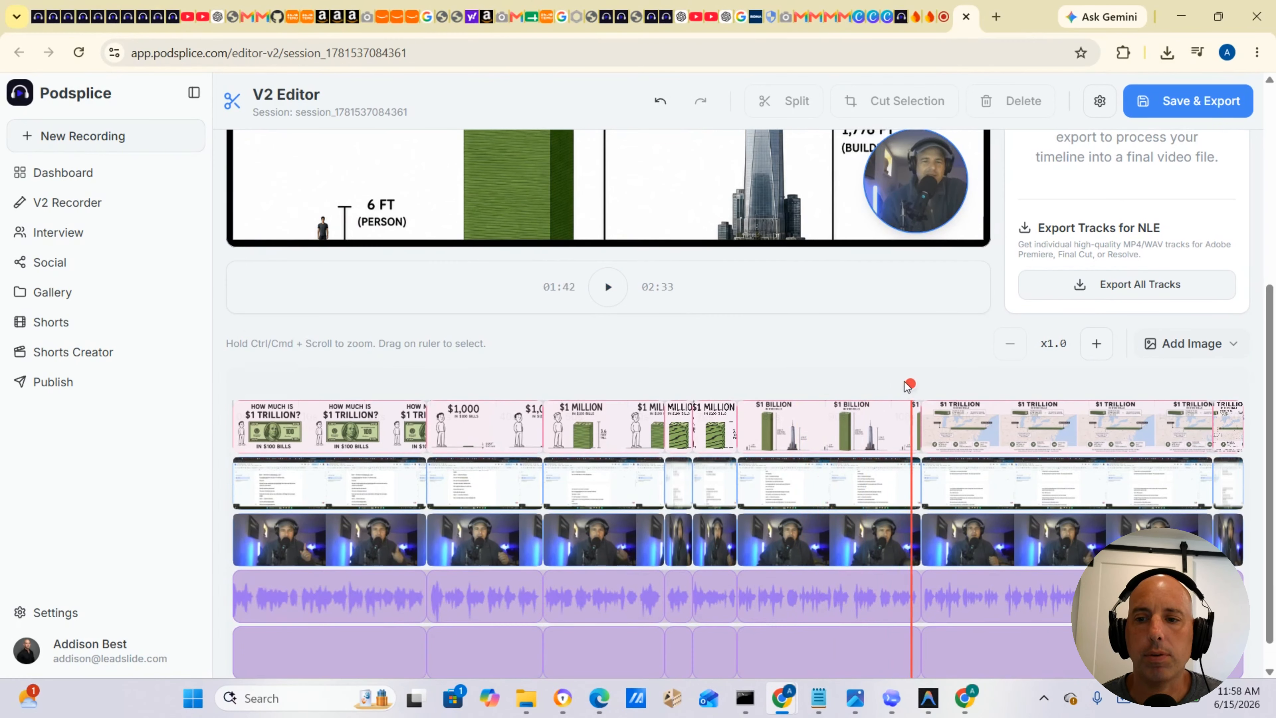
{"action": "left_click", "coordinate": [610, 289]}
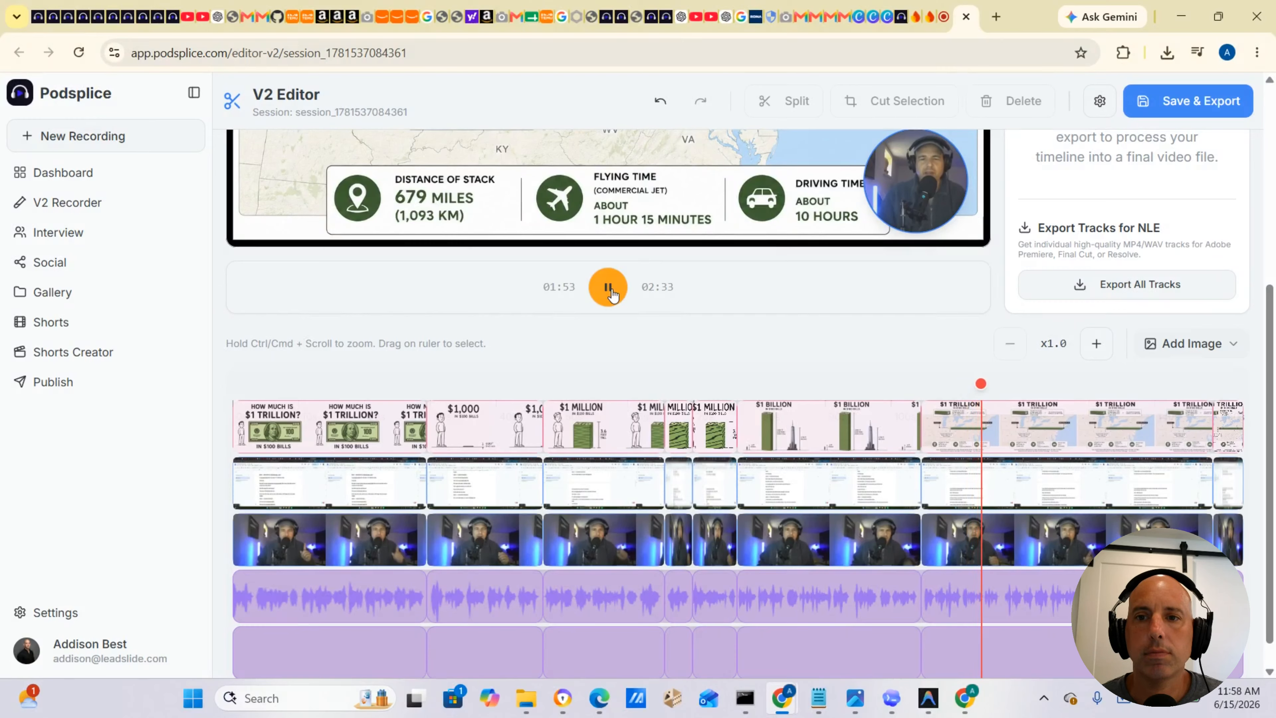
{"action": "left_click", "coordinate": [612, 294]}
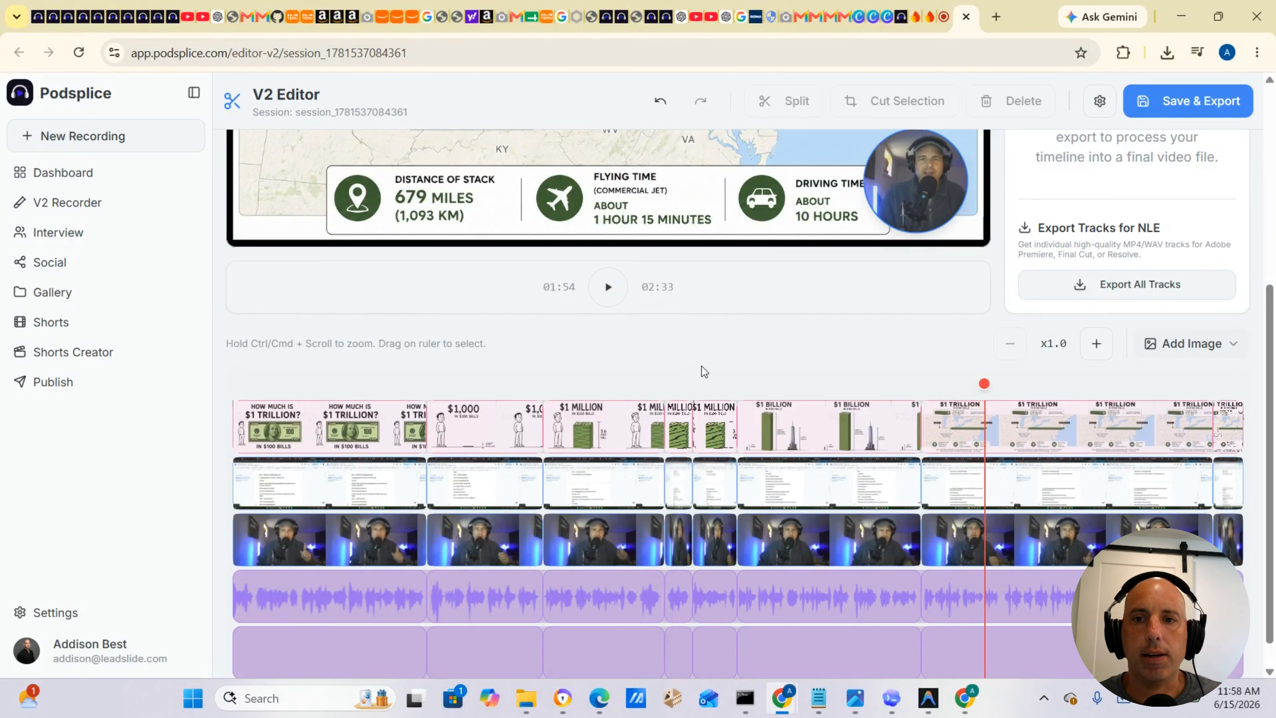
Examine the $1 Trillion map slide in the preview at the paused playhead.
{"action": "scroll", "coordinate": [702, 366], "scroll_direction": "up", "scroll_amount": 5}
{"action": "scroll", "coordinate": [702, 366], "scroll_direction": "down", "scroll_amount": 4}
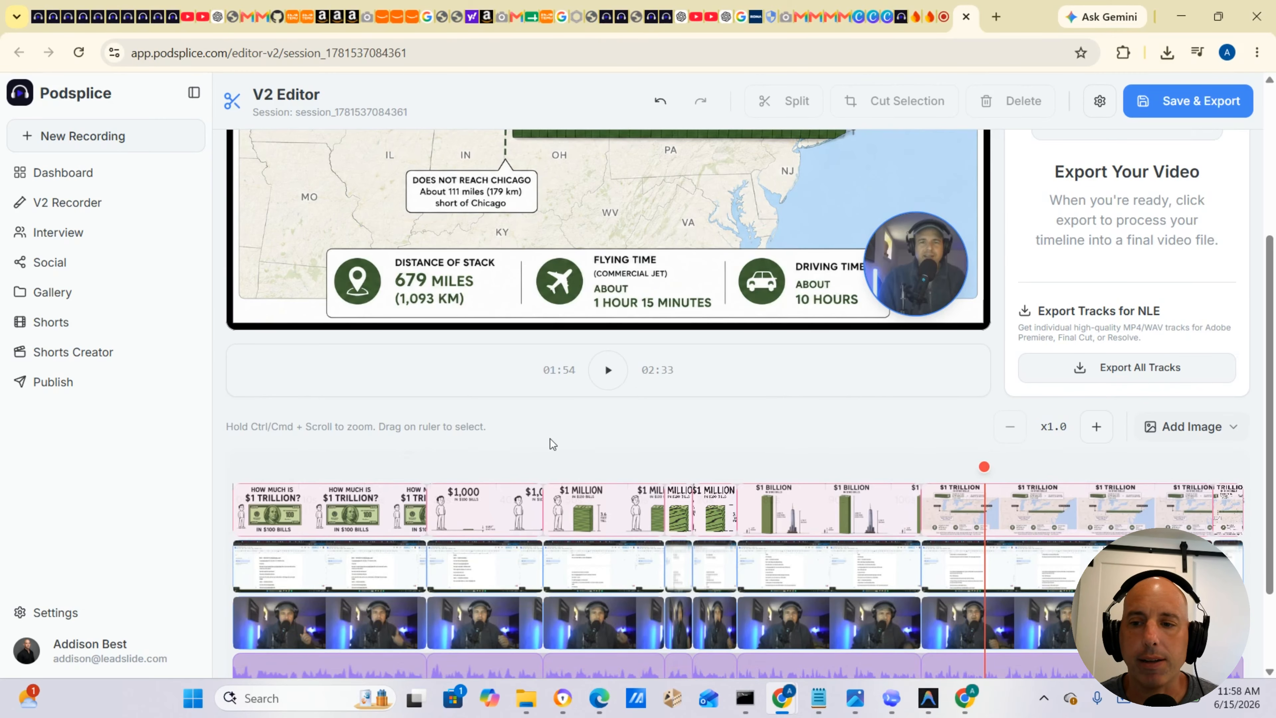
{"action": "scroll", "coordinate": [550, 439], "scroll_direction": "up", "scroll_amount": 2}
{"action": "scroll", "coordinate": [551, 439], "scroll_direction": "down", "scroll_amount": 3}
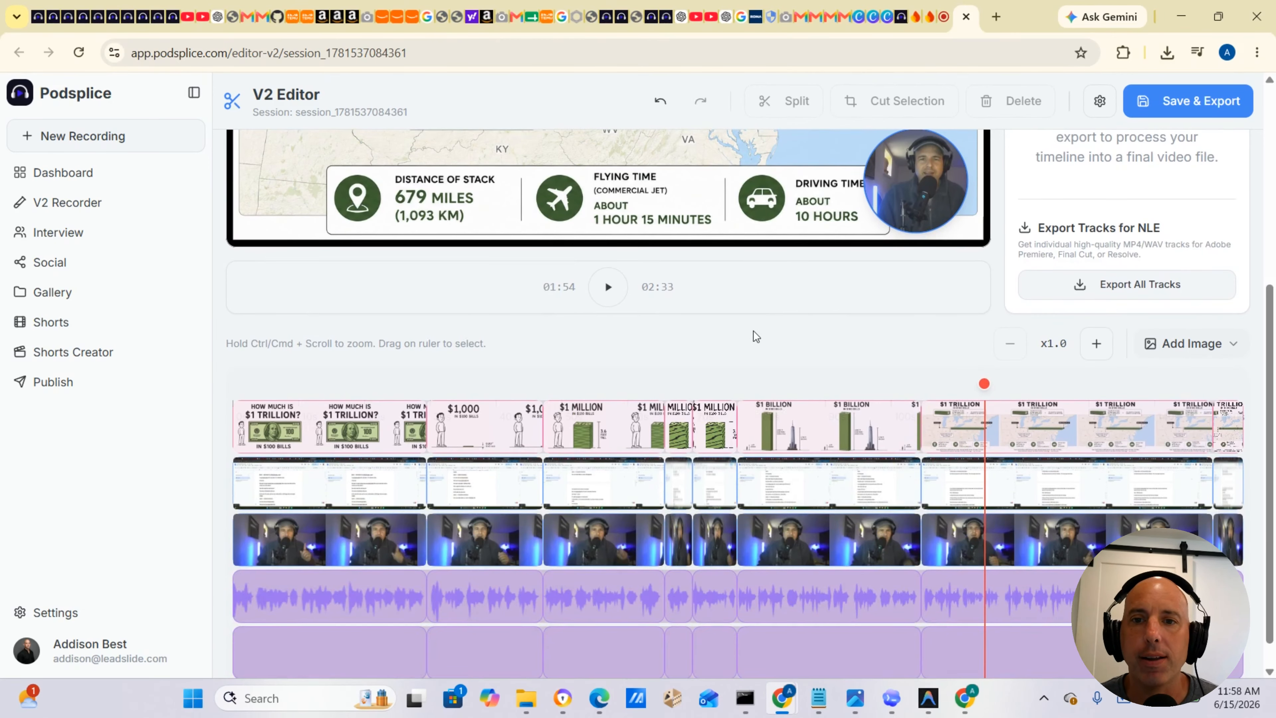
{"action": "scroll", "coordinate": [756, 336], "scroll_direction": "up", "scroll_amount": 5}
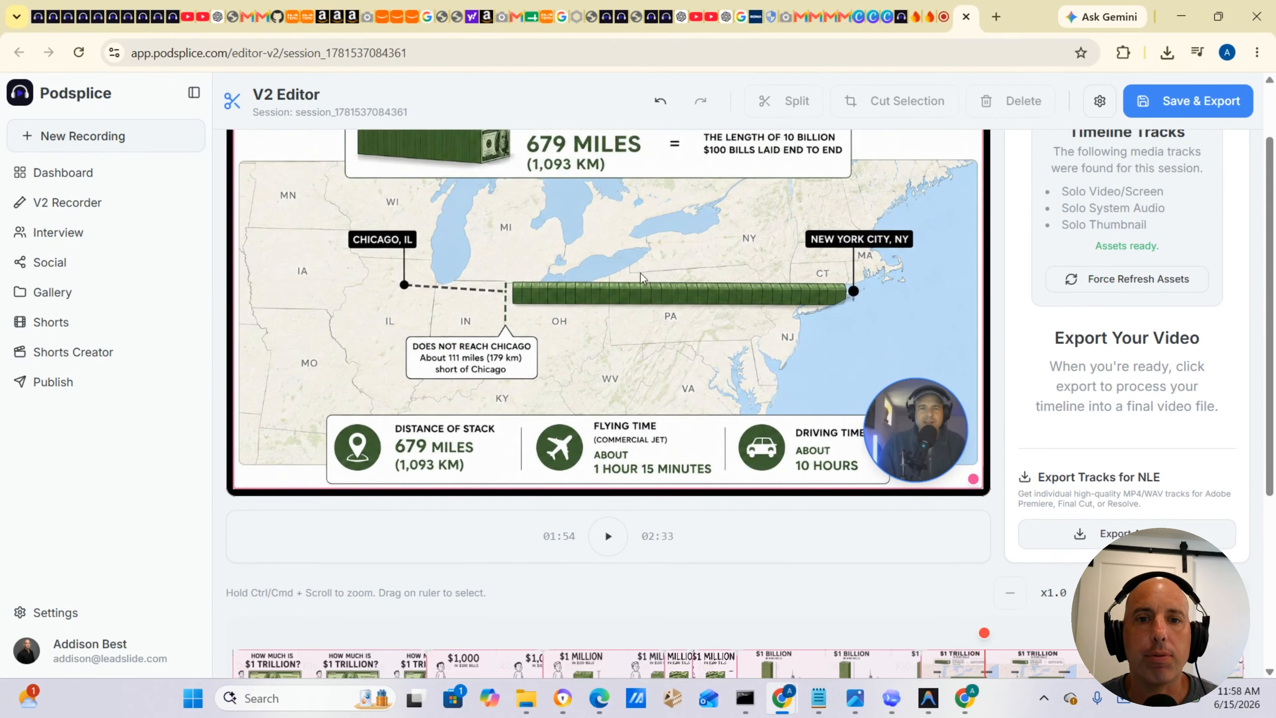
{"action": "scroll", "coordinate": [640, 274], "scroll_direction": "up", "scroll_amount": 2}
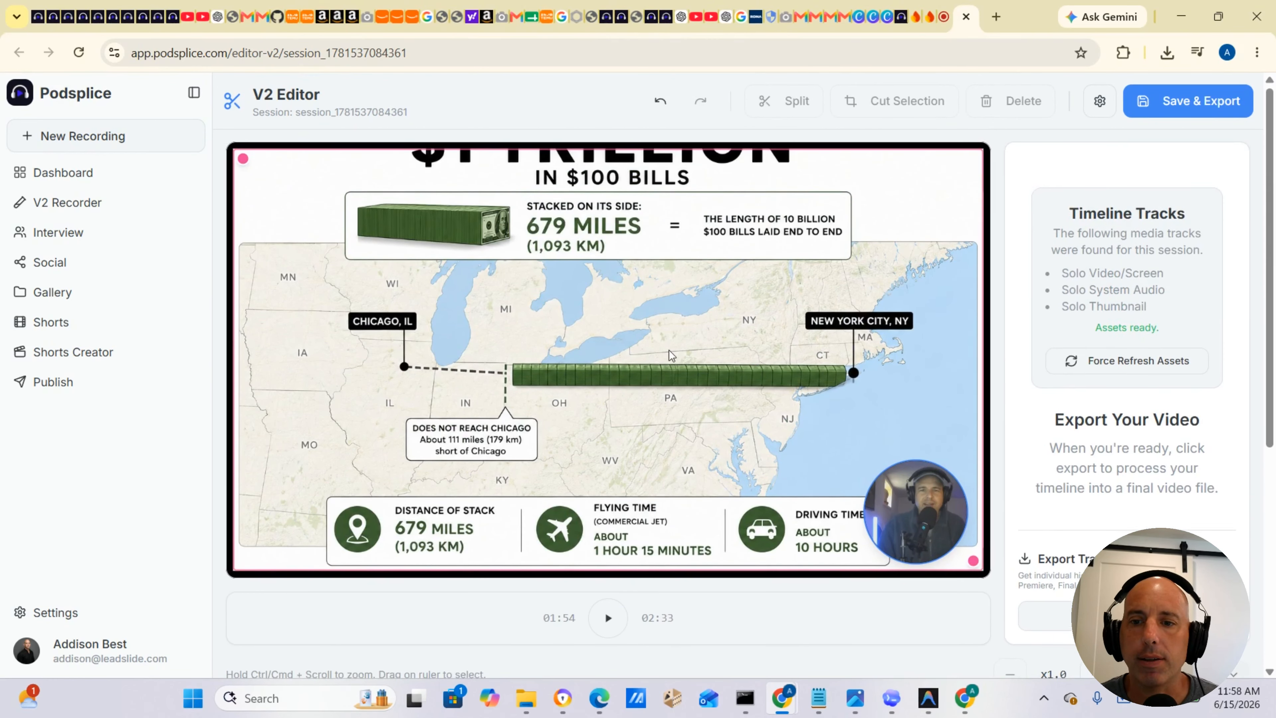
{"action": "scroll", "coordinate": [670, 351], "scroll_direction": "down", "scroll_amount": 7}
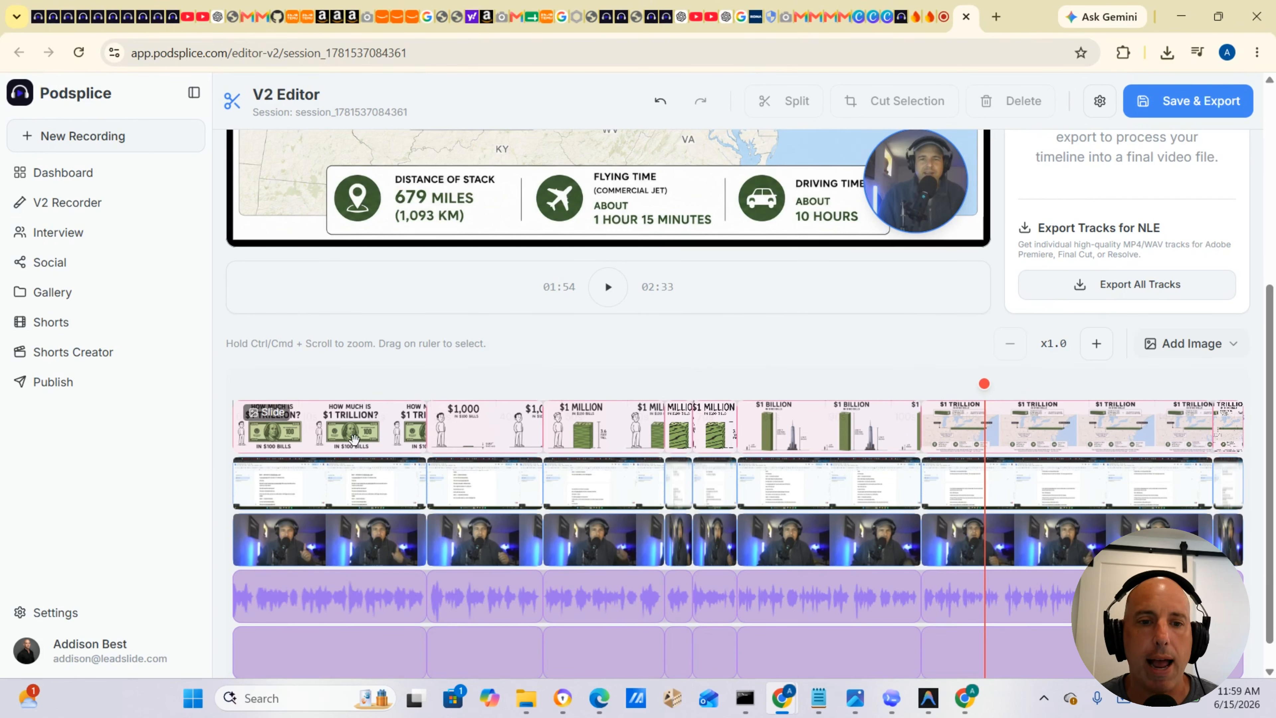
{"action": "scroll", "coordinate": [475, 371], "scroll_direction": "up", "scroll_amount": 5}
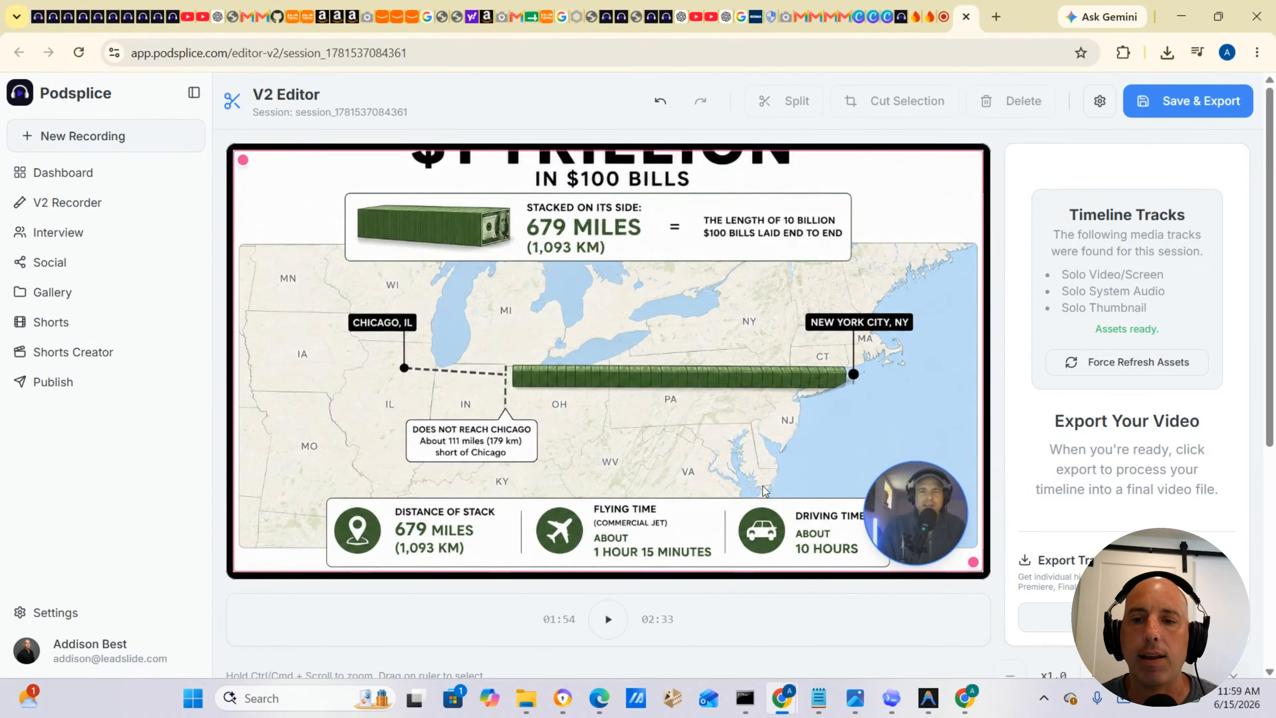
{"action": "scroll", "coordinate": [764, 490], "scroll_direction": "down", "scroll_amount": 5}
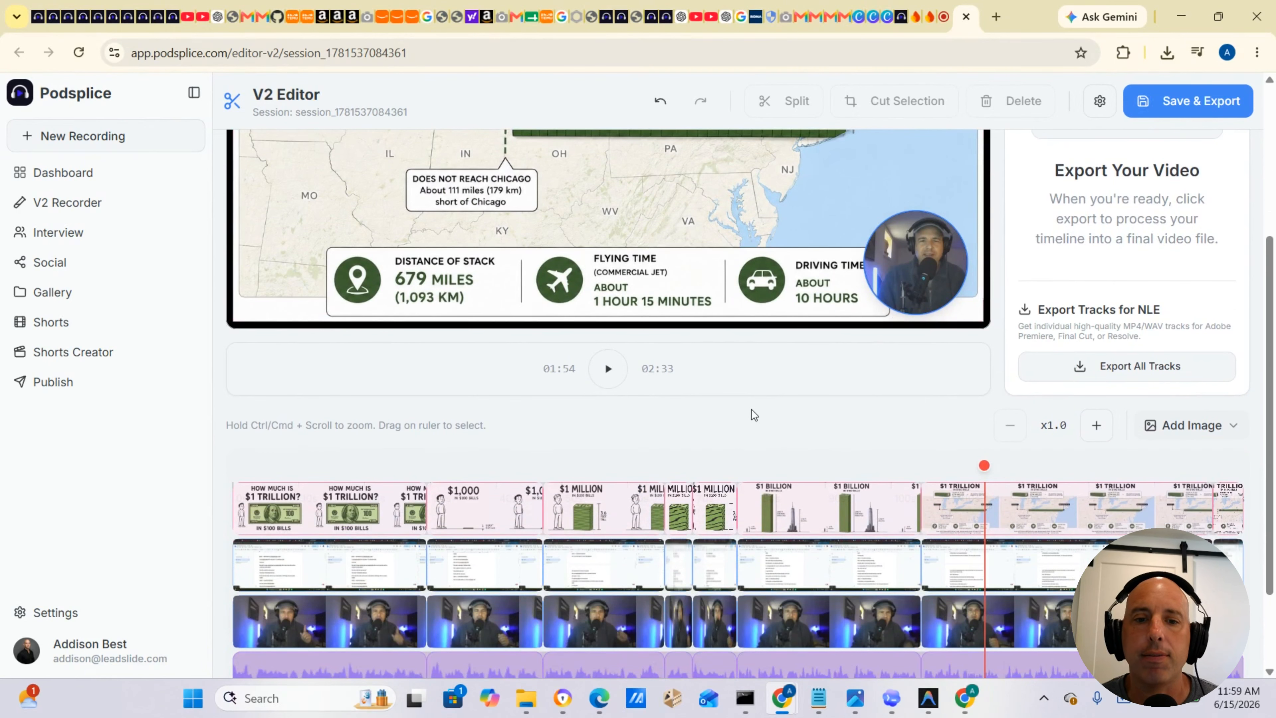
{"action": "scroll", "coordinate": [752, 417], "scroll_direction": "down", "scroll_amount": 2}
{"action": "left_click", "coordinate": [378, 506]}
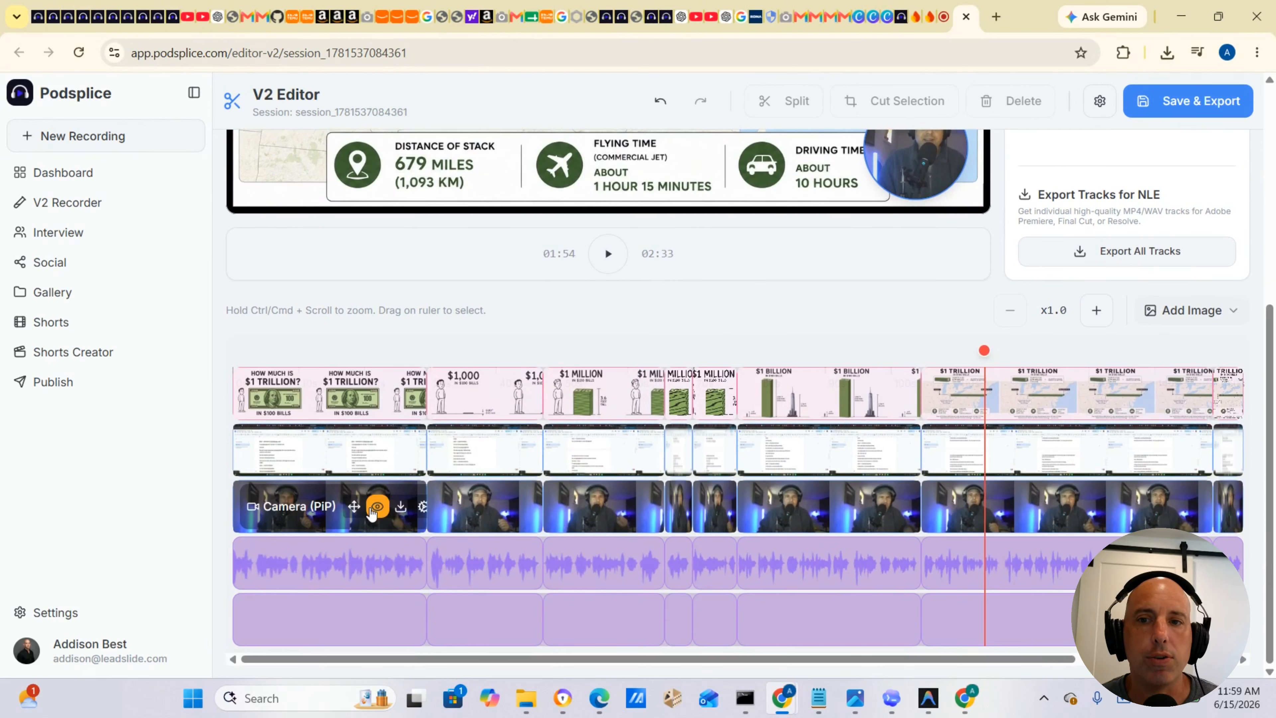
{"action": "scroll", "coordinate": [800, 190], "scroll_direction": "up", "scroll_amount": 5}
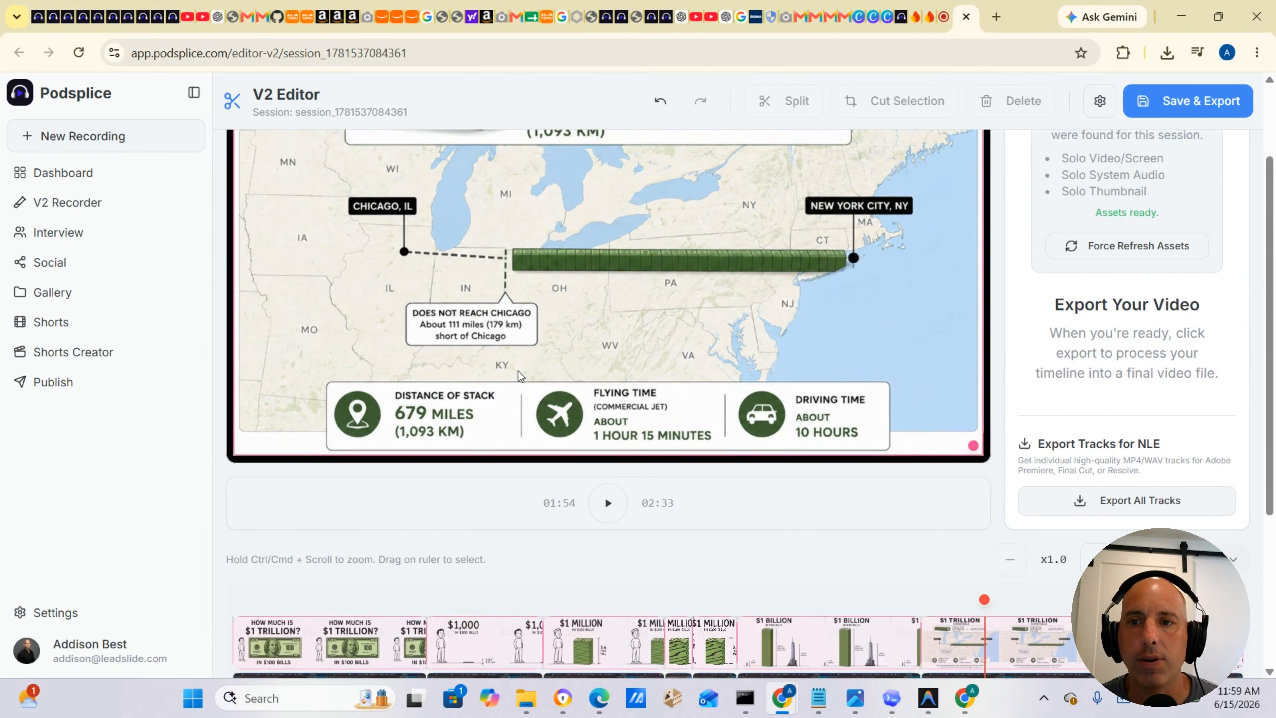
{"action": "scroll", "coordinate": [814, 400], "scroll_direction": "down", "scroll_amount": 3}
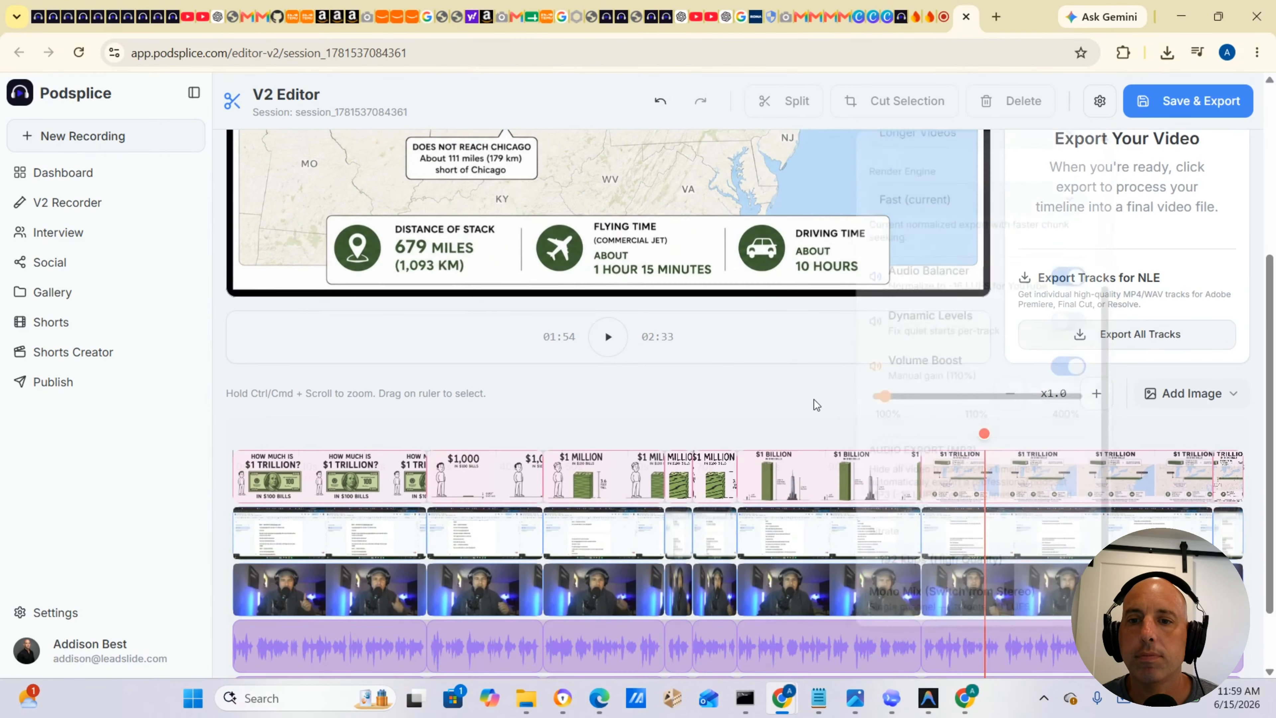